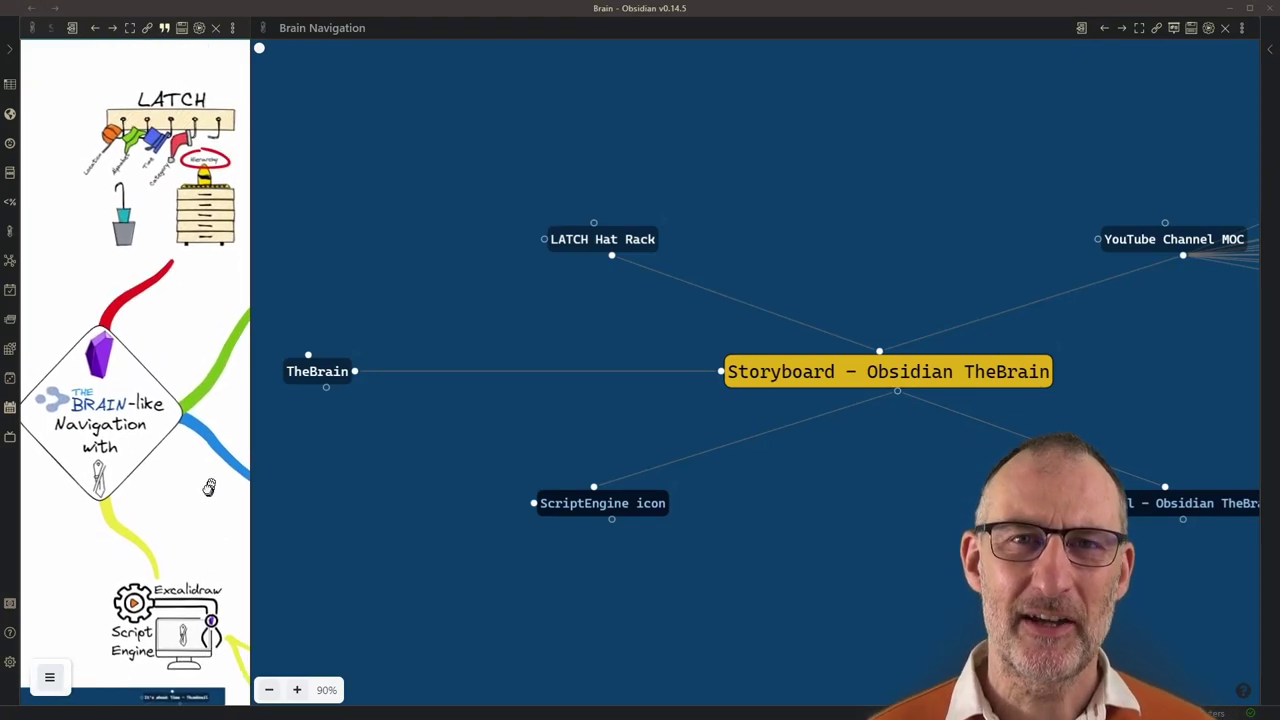
- Switch to TheBrain and move forward through the thought history to Mind Mapping Tools and onward
{"action": "scroll", "coordinate": [209, 487], "scroll_direction": "up", "scroll_amount": 2}
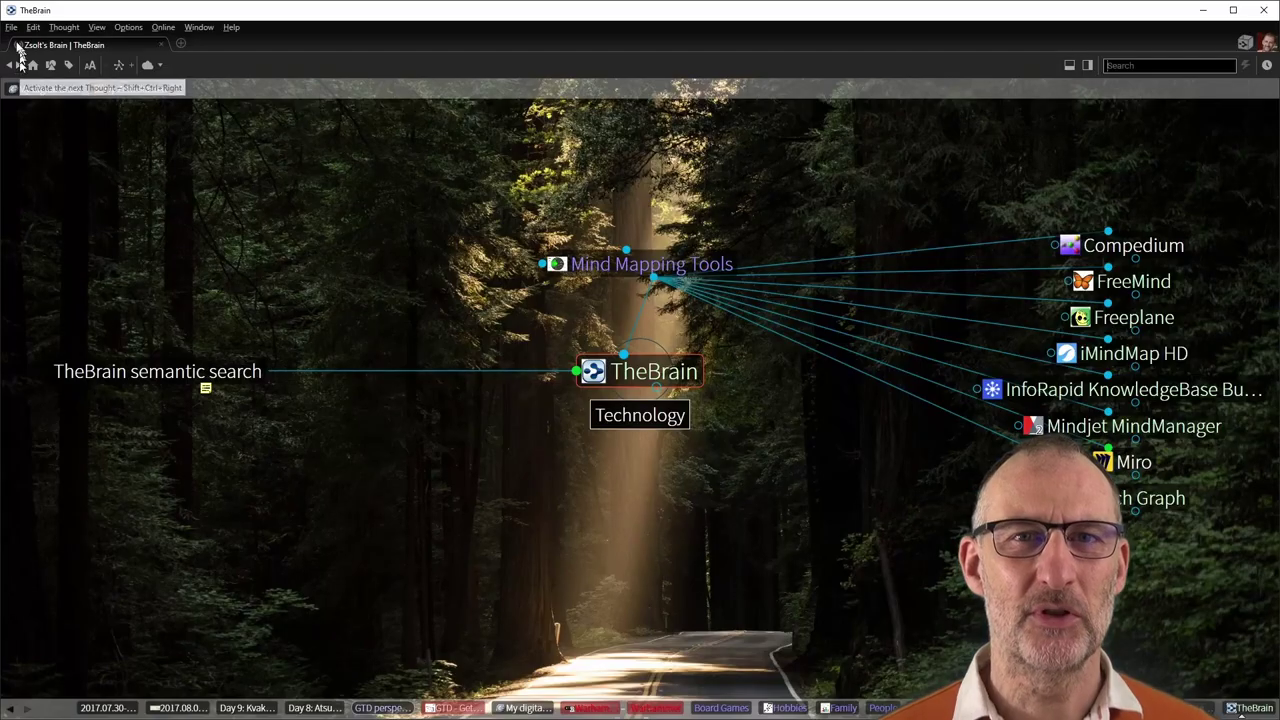
{"action": "left_click", "coordinate": [17, 65]}
{"action": "left_click", "coordinate": [18, 66]}
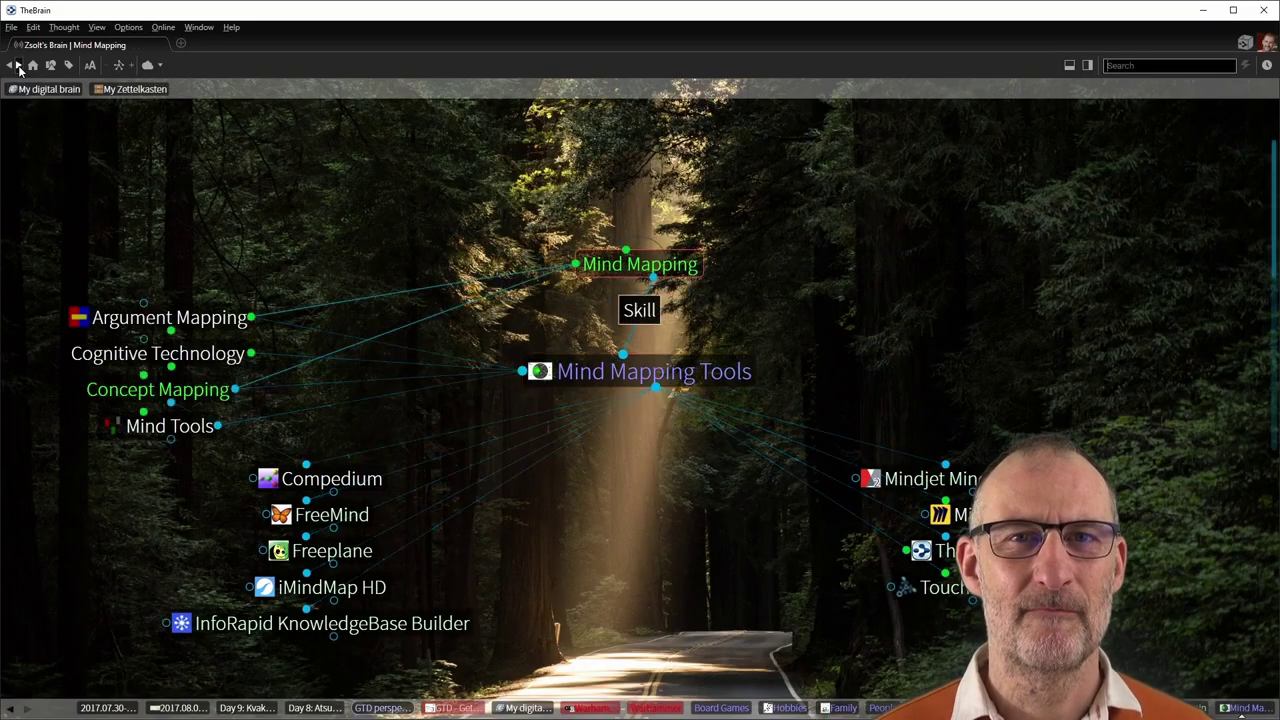
{"action": "left_click", "coordinate": [18, 66]}
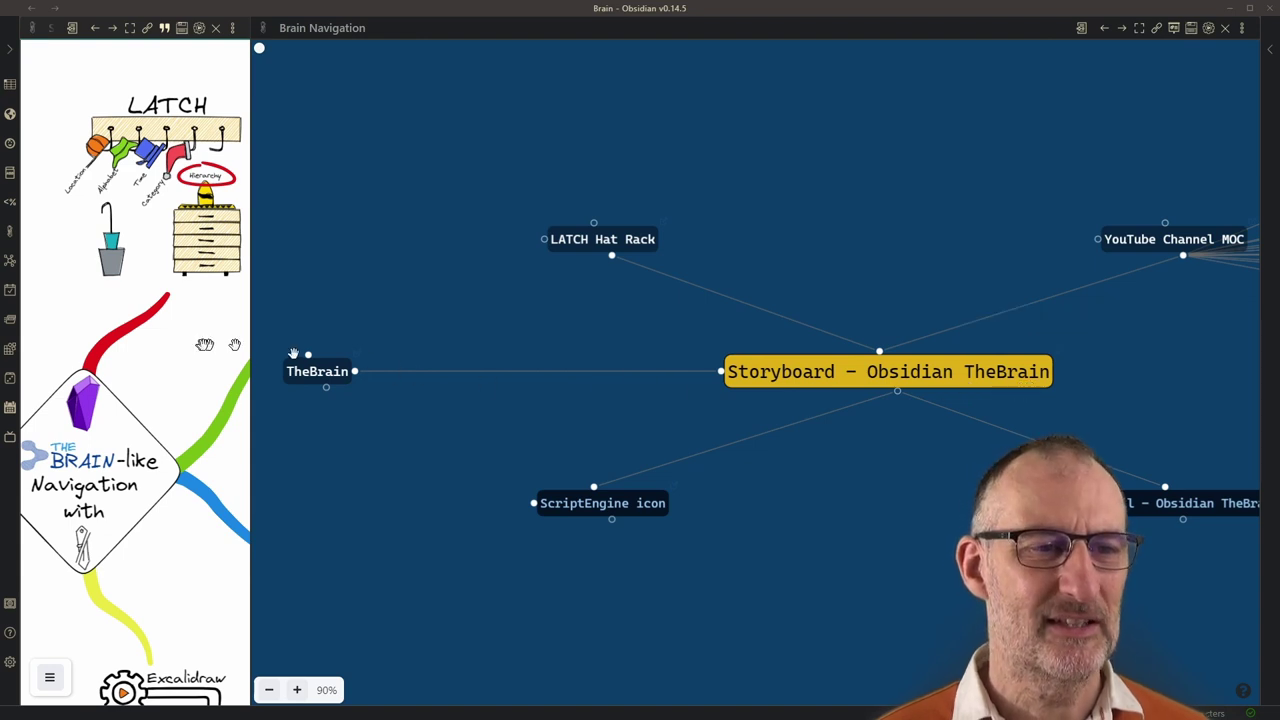
- Open YouTube Channel MOC from the graph and view the Published column of its board
{"action": "mouse_move", "coordinate": [203, 343]}
{"action": "left_mouse_down"}
{"action": "mouse_move", "coordinate": [60, 290]}
{"action": "mouse_move", "coordinate": [110, 312]}
{"action": "mouse_move", "coordinate": [220, 323]}
{"action": "mouse_move", "coordinate": [209, 323]}
{"action": "left_mouse_up"}
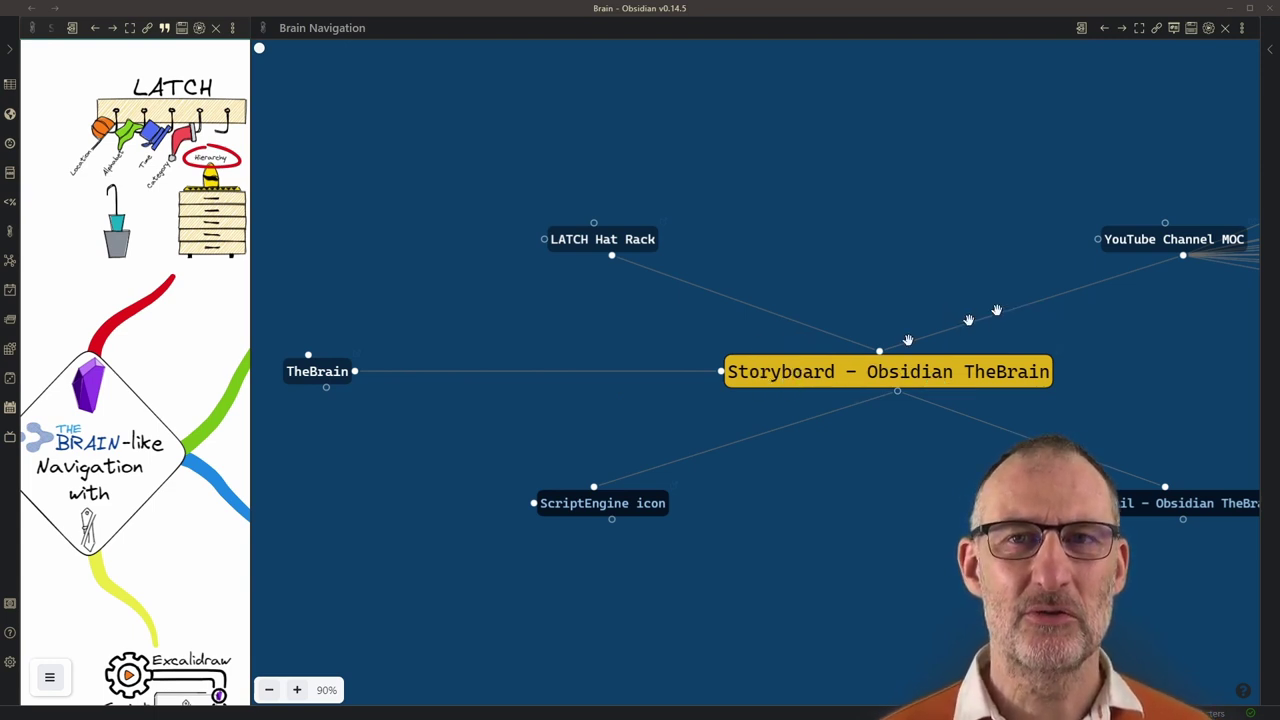
{"action": "left_click", "coordinate": [1185, 242]}
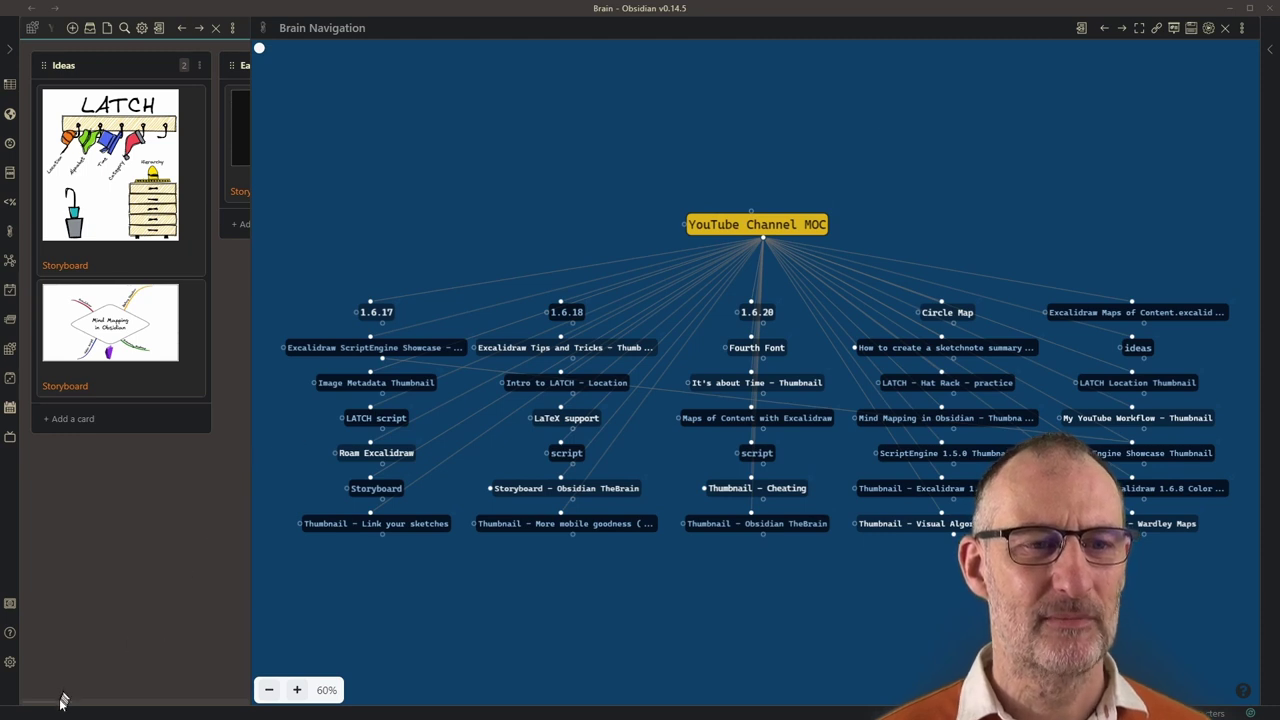
{"action": "left_click_drag", "start_coordinate": [57, 703], "coordinate": [226, 714]}
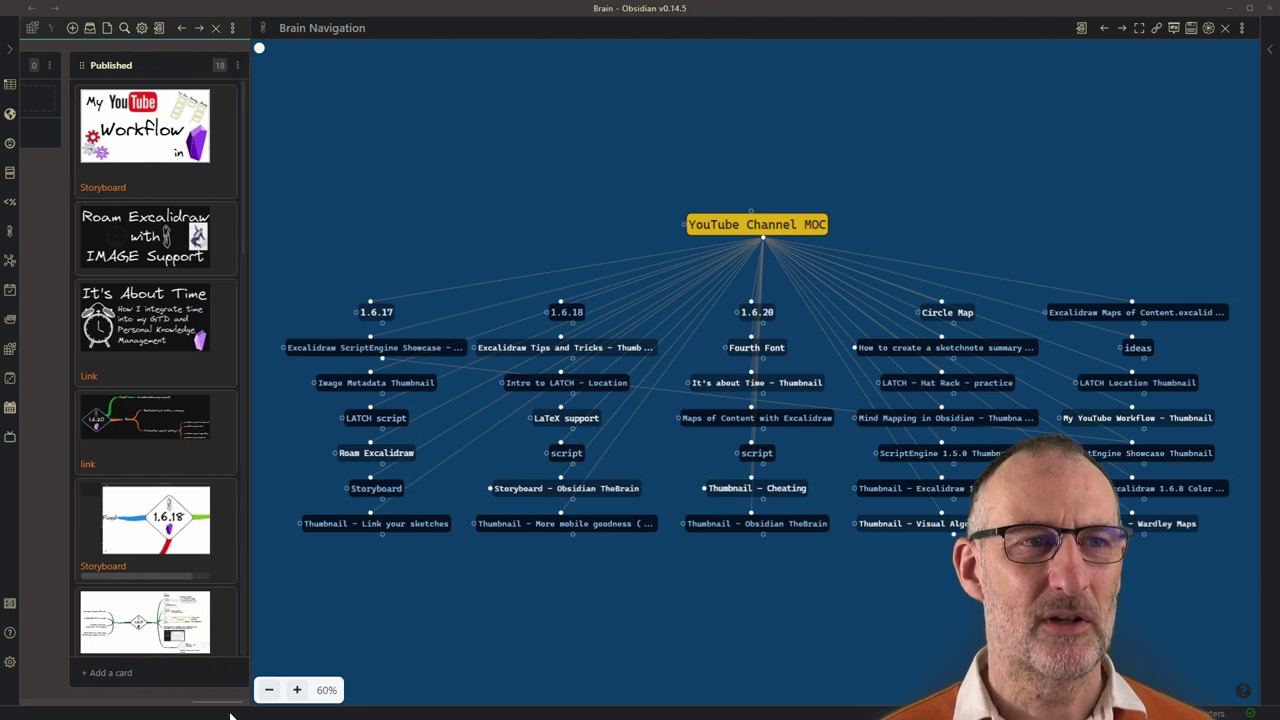
- Return to the Storyboard – Obsidian TheBrain drawing and enlarge both its mind map and its navigation graph
{"action": "left_click", "coordinate": [30, 5]}
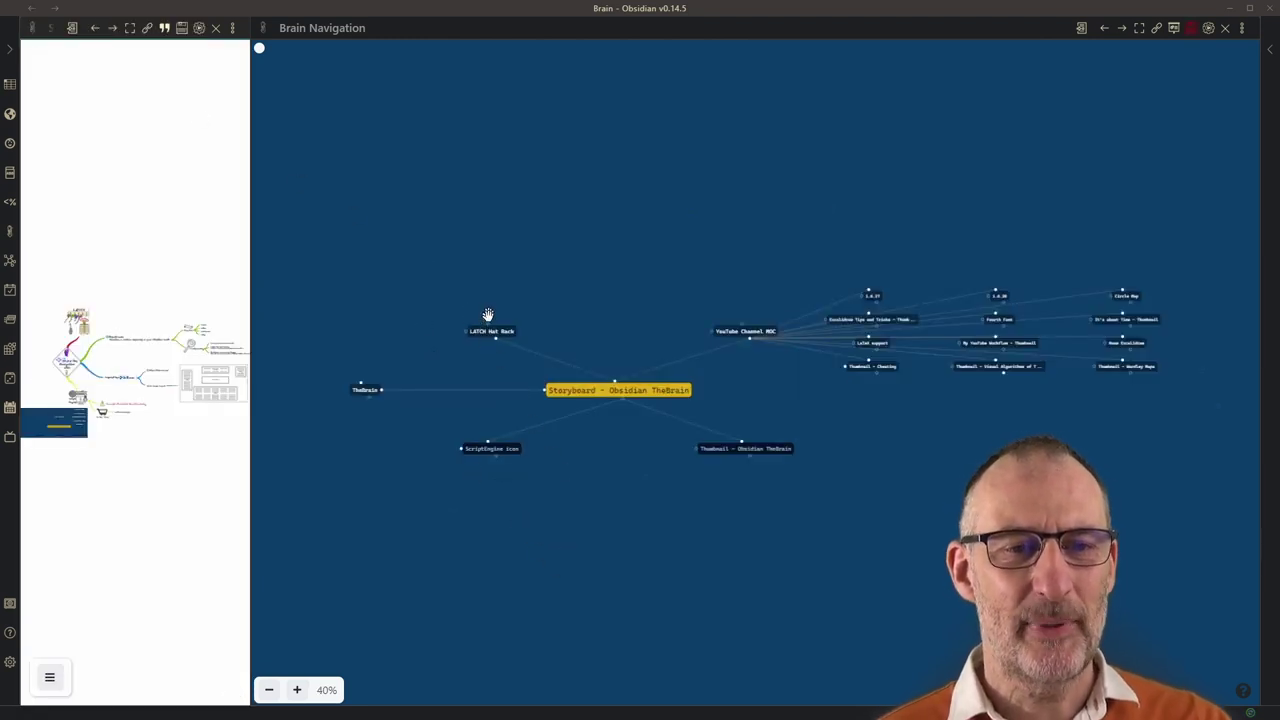
{"action": "scroll", "coordinate": [487, 317], "scroll_direction": "up", "scroll_amount": 5}
{"action": "left_click_drag", "start_coordinate": [476, 446], "coordinate": [566, 432]}
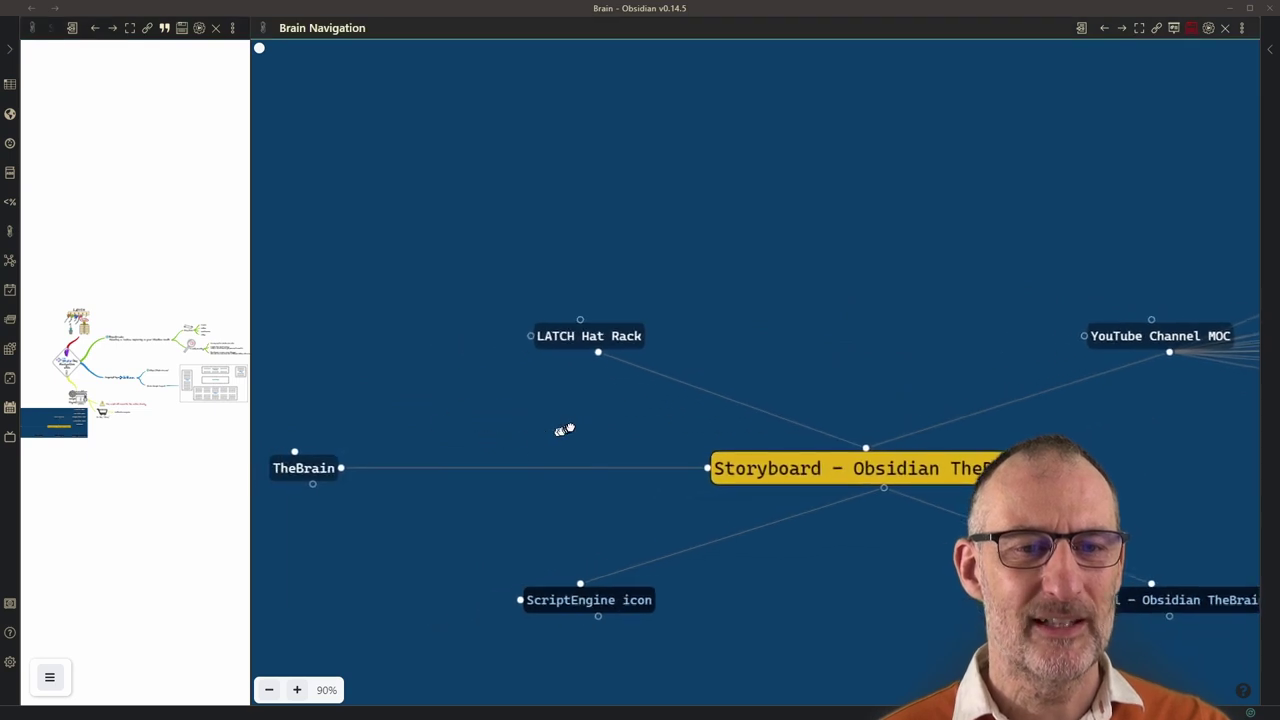
{"action": "scroll", "coordinate": [149, 323], "scroll_direction": "up", "scroll_amount": 5}
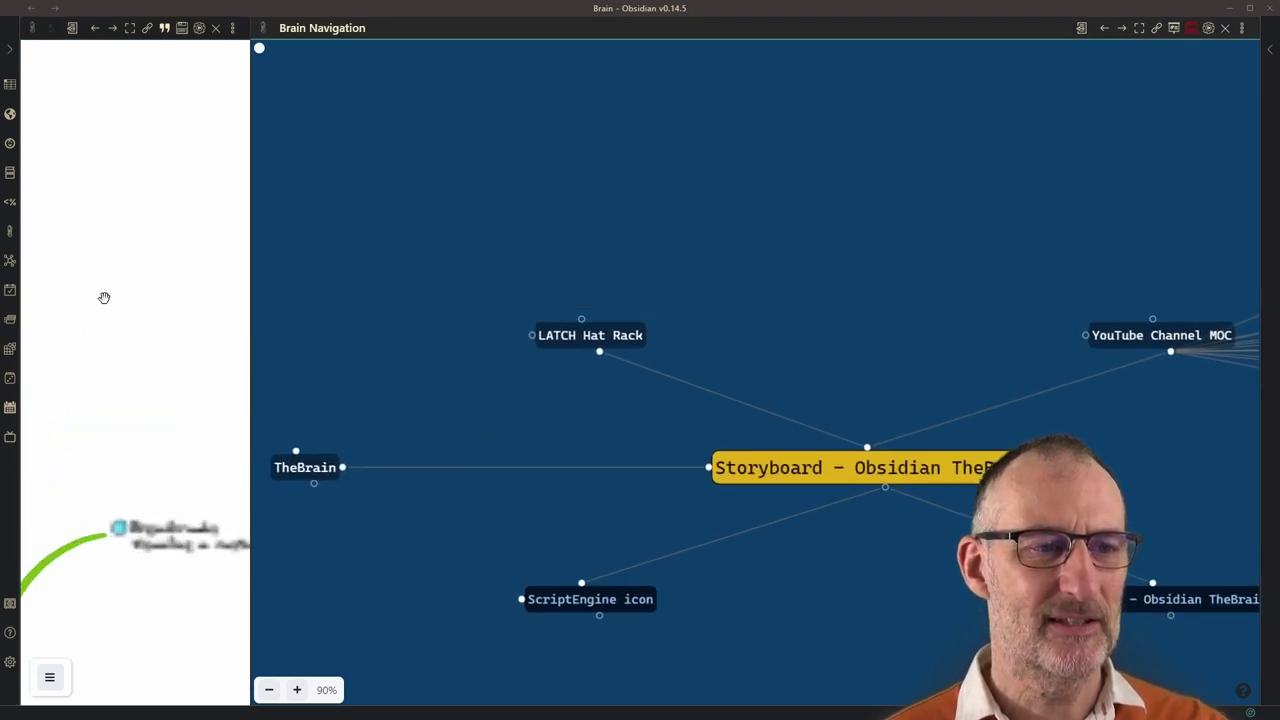
{"action": "scroll", "coordinate": [111, 400], "scroll_direction": "up", "scroll_amount": 3}
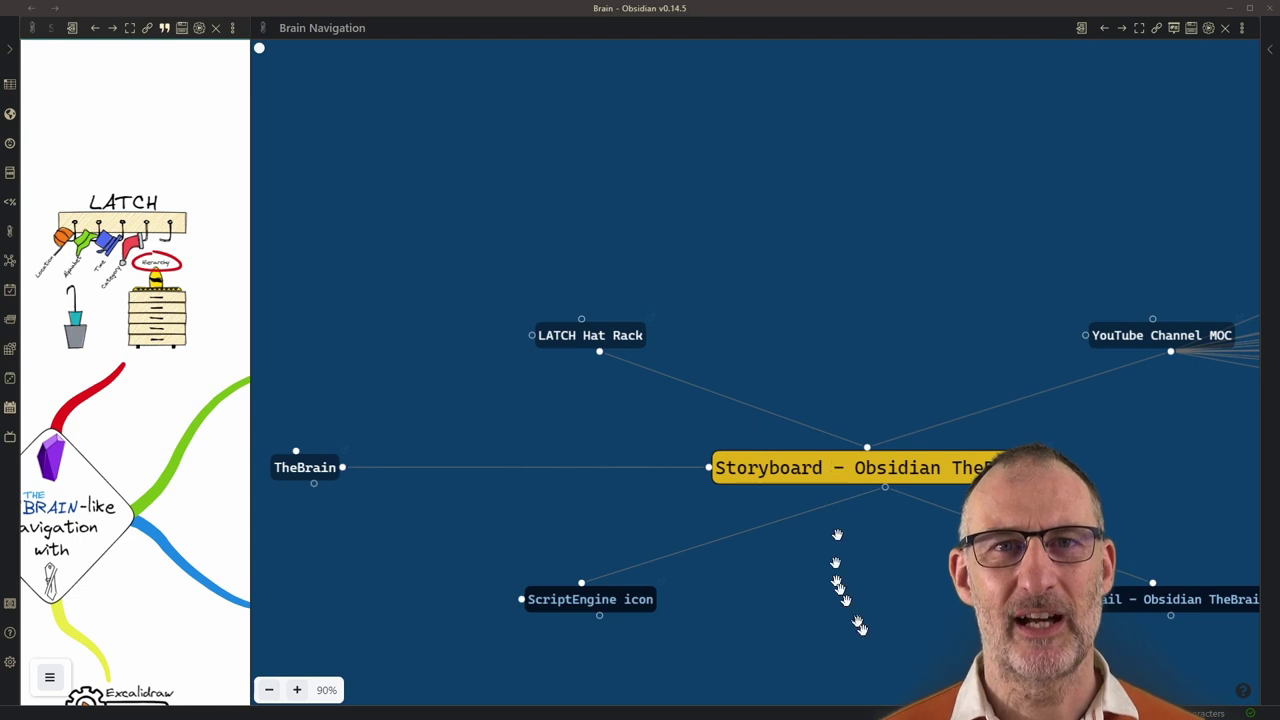
- Examine the storyboard's mind map alongside the nodes linked around Storyboard – Obsidian TheBrain in the graph
{"action": "left_click_drag", "start_coordinate": [875, 639], "coordinate": [879, 554]}
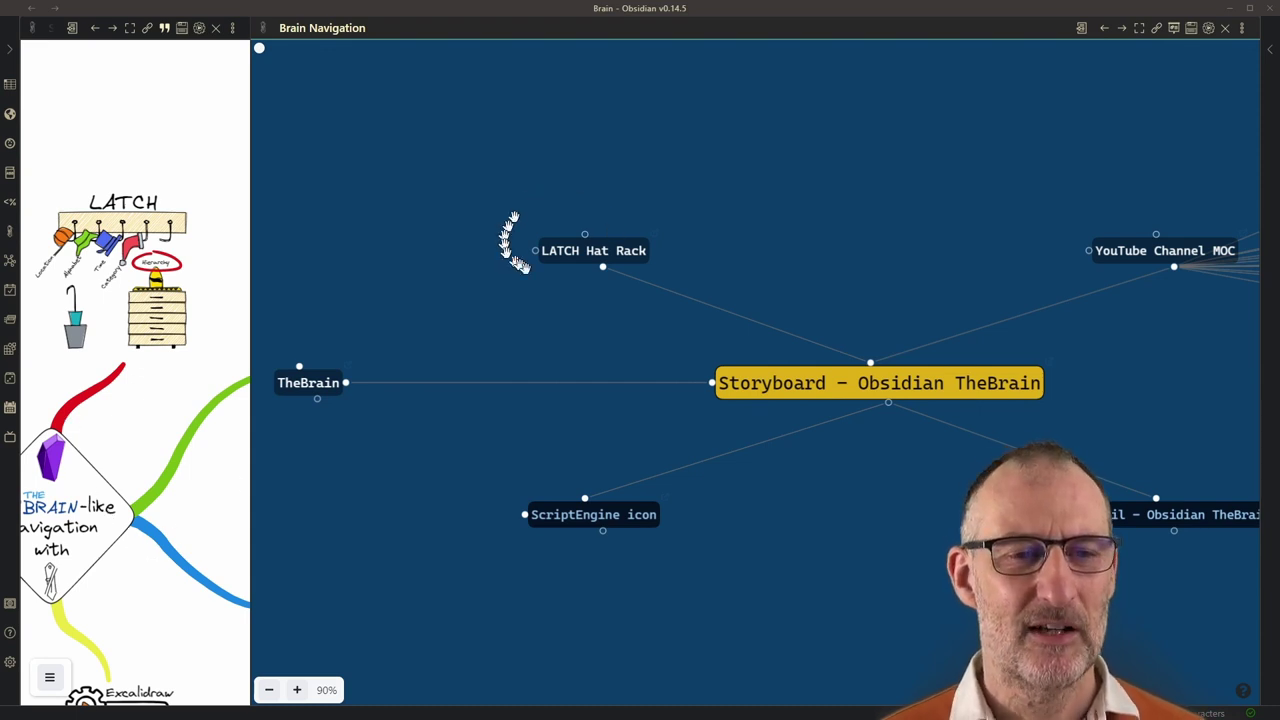
{"action": "left_click_drag", "start_coordinate": [186, 600], "coordinate": [169, 283]}
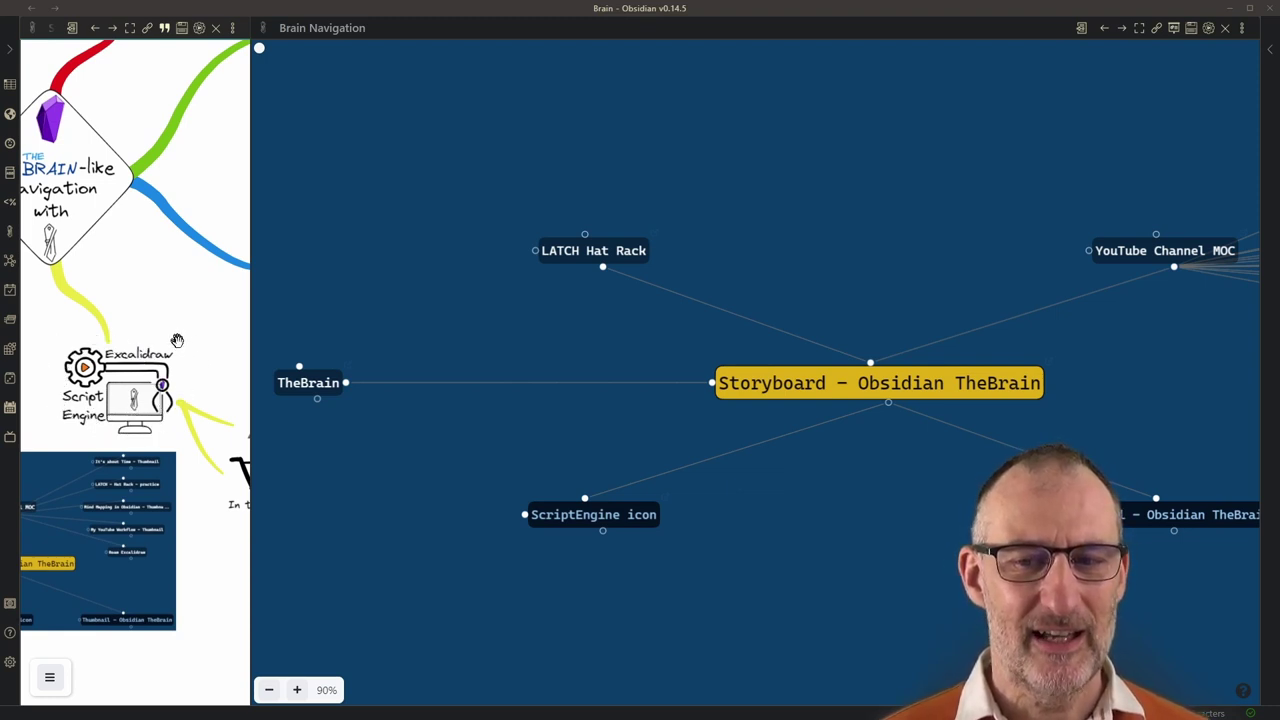
{"action": "scroll", "coordinate": [120, 300], "scroll_direction": "up", "scroll_amount": 5}
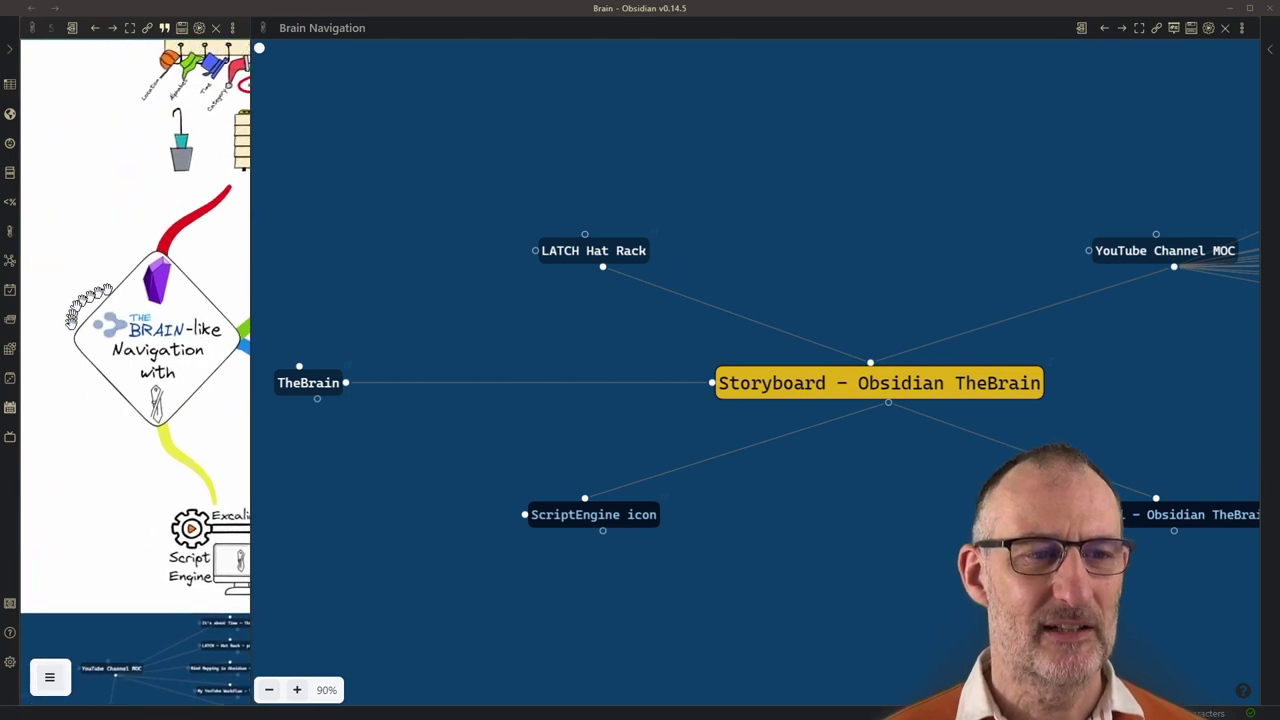
{"action": "scroll", "coordinate": [142, 311], "scroll_direction": "down", "scroll_amount": 5}
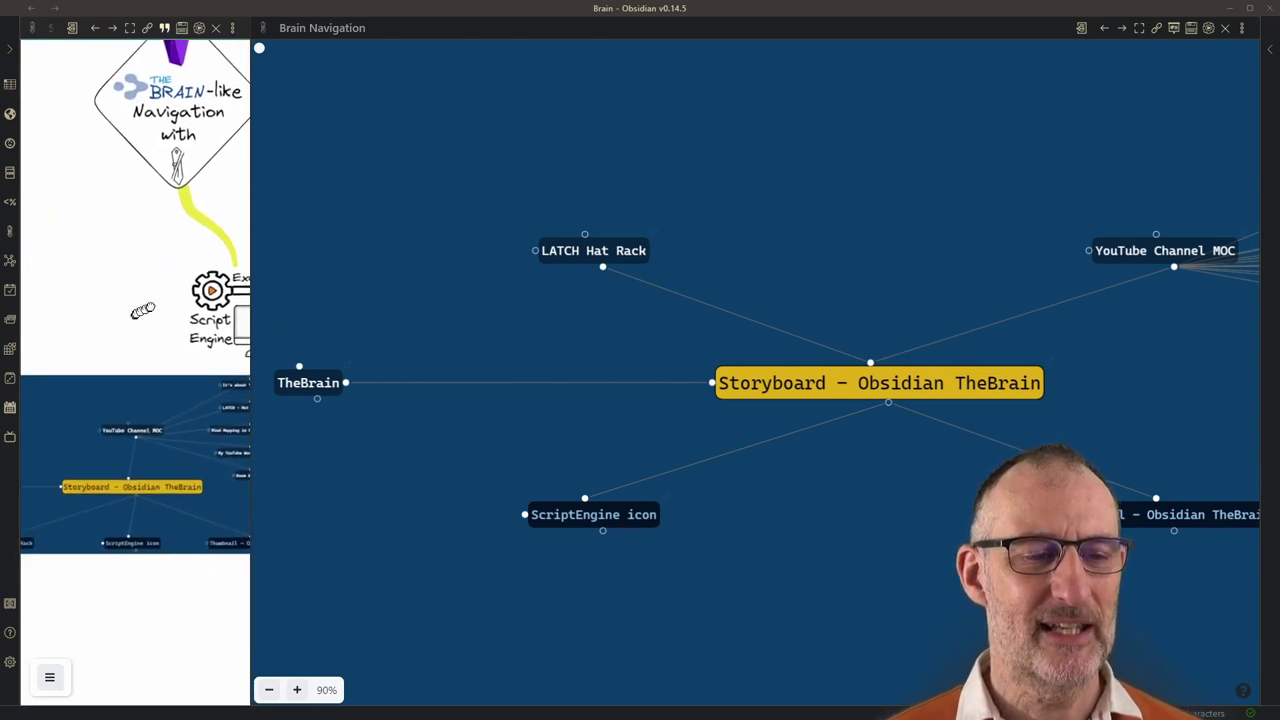
{"action": "scroll", "coordinate": [142, 311], "scroll_direction": "down", "scroll_amount": 1}
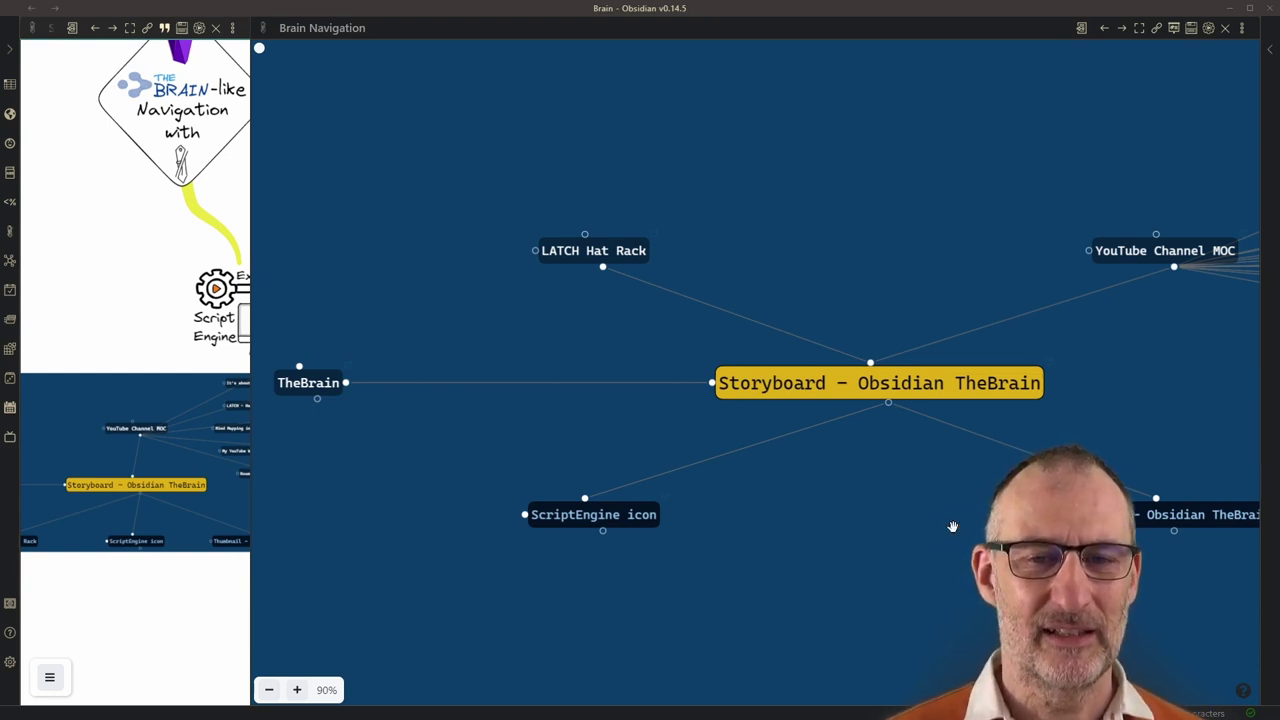
{"action": "scroll", "coordinate": [131, 300], "scroll_direction": "up", "scroll_amount": 3}
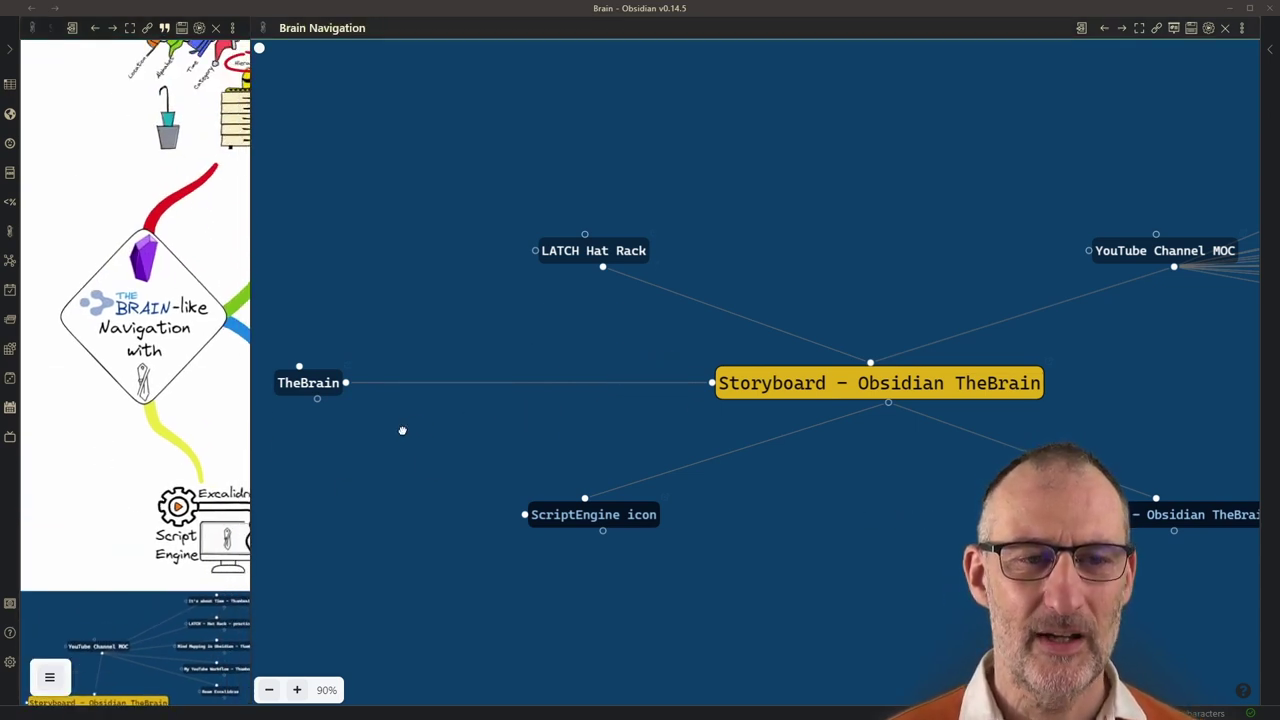
{"action": "left_click_drag", "start_coordinate": [400, 430], "coordinate": [282, 436]}
{"action": "left_click_drag", "start_coordinate": [994, 340], "coordinate": [712, 363]}
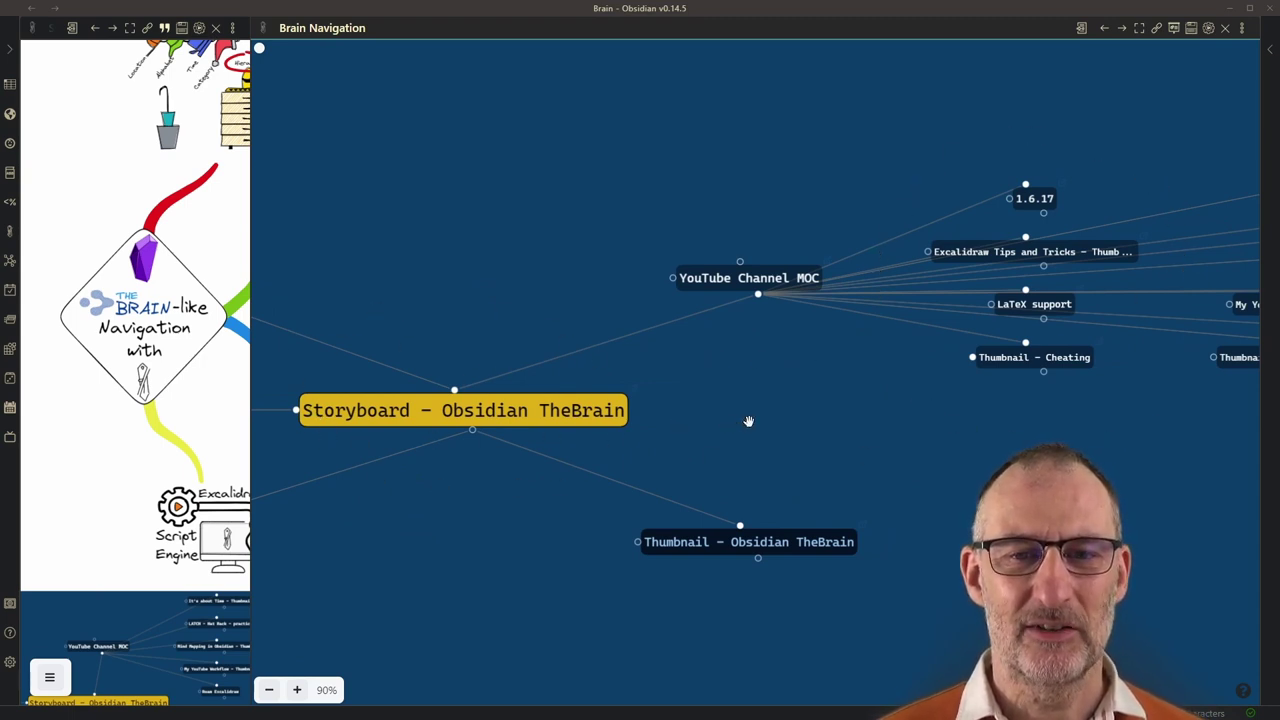
{"action": "left_click_drag", "start_coordinate": [930, 427], "coordinate": [545, 452]}
{"action": "left_click_drag", "start_coordinate": [395, 450], "coordinate": [1014, 429]}
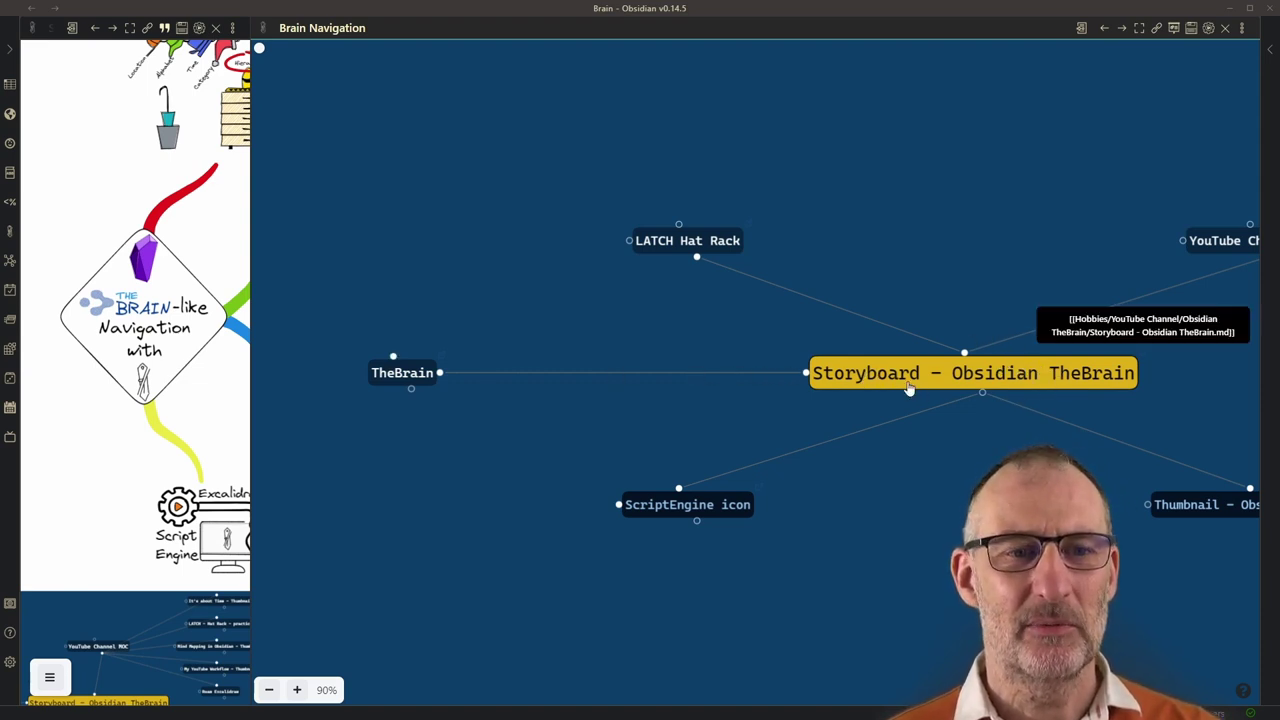
- Open the TheBrain note from the graph and examine its parents Technology and Mind Mapping Tools and its linked jumps
{"action": "left_click", "coordinate": [414, 380]}
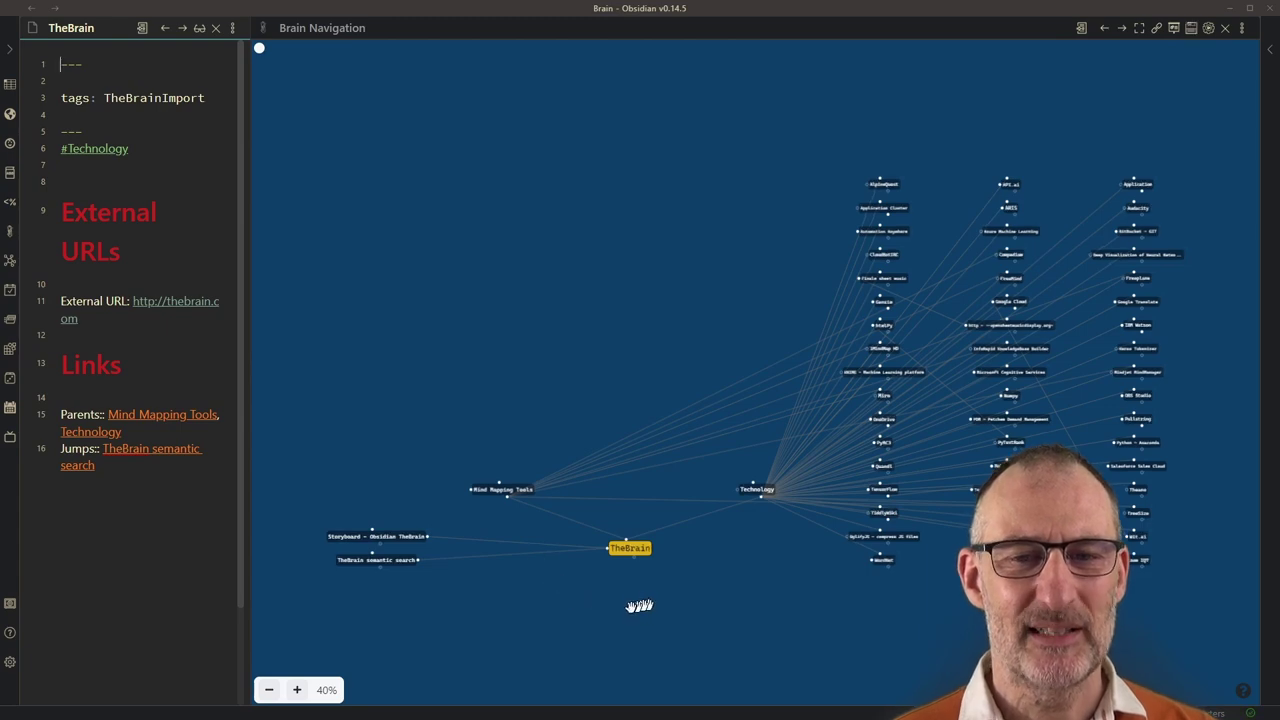
{"action": "scroll", "coordinate": [640, 605], "scroll_direction": "up", "scroll_amount": 3}
{"action": "scroll", "coordinate": [641, 606], "scroll_direction": "up", "scroll_amount": 2}
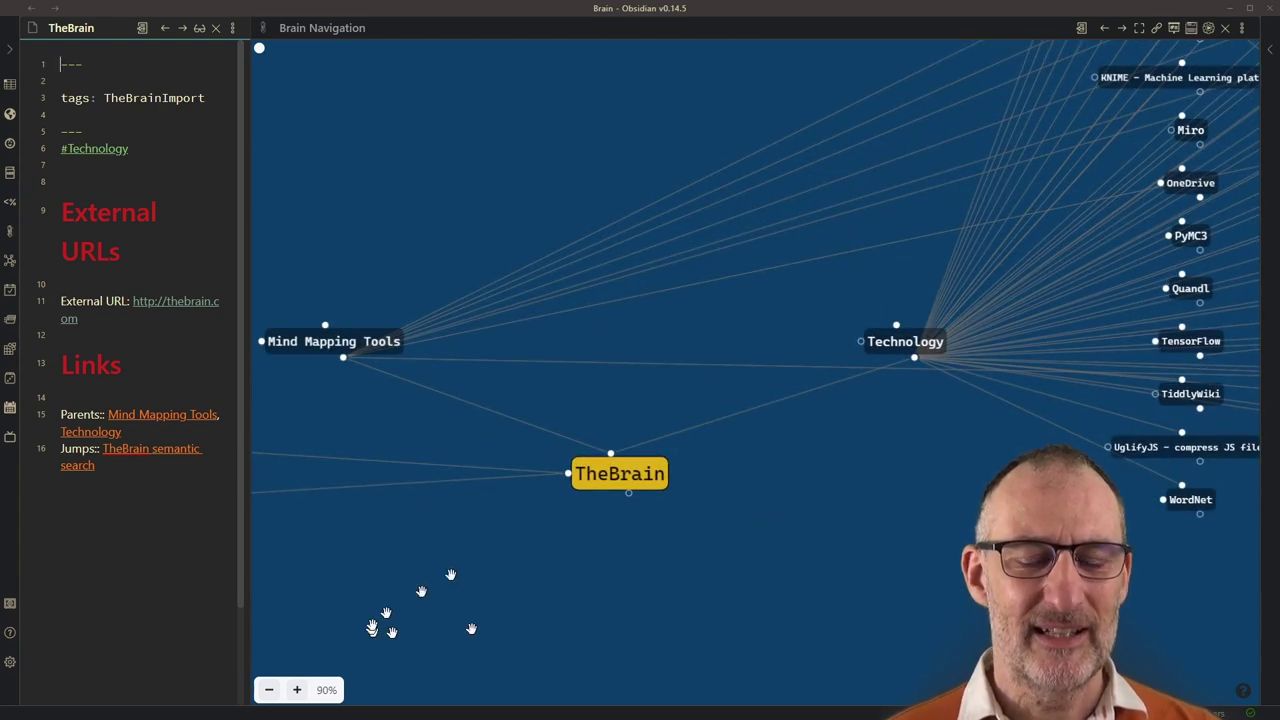
{"action": "left_click", "coordinate": [905, 341]}
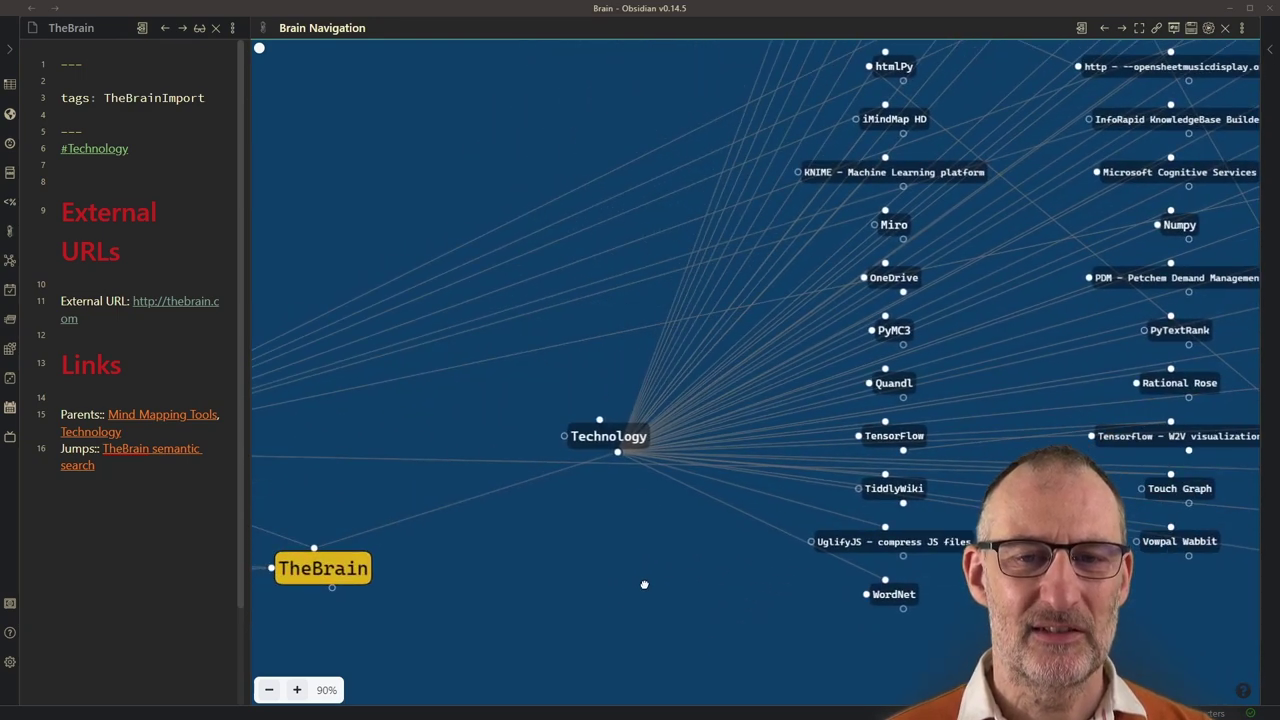
{"action": "left_click_drag", "start_coordinate": [644, 584], "coordinate": [1264, 432]}
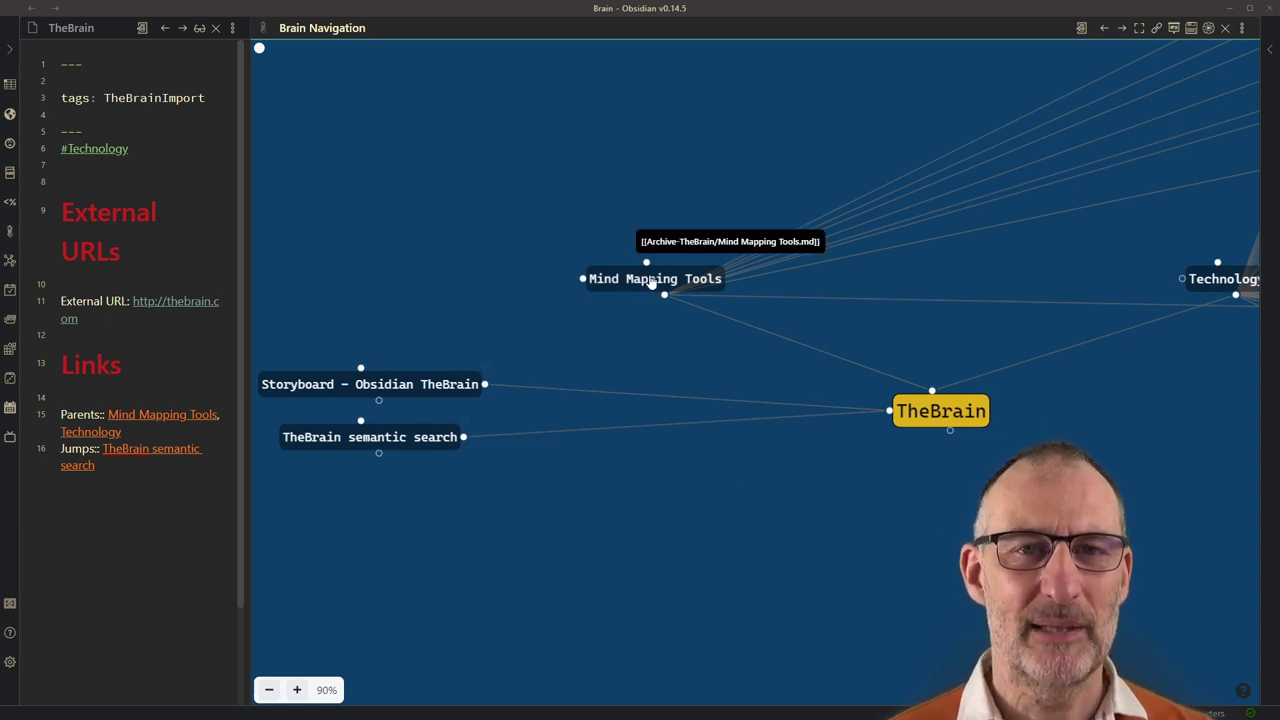
- Navigate the graph through Mind Mapping Tools and Mind Mapping to Sketchnoting MOC
{"action": "left_click", "coordinate": [651, 281]}
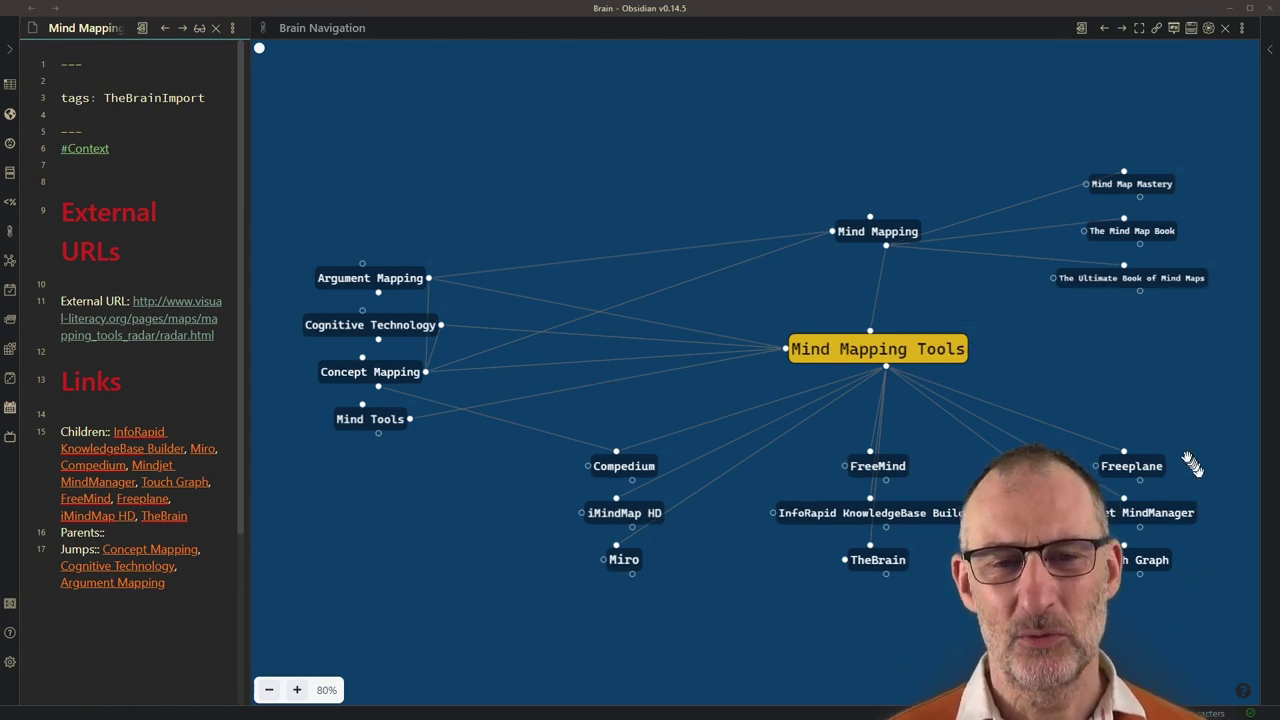
{"action": "left_click", "coordinate": [870, 243]}
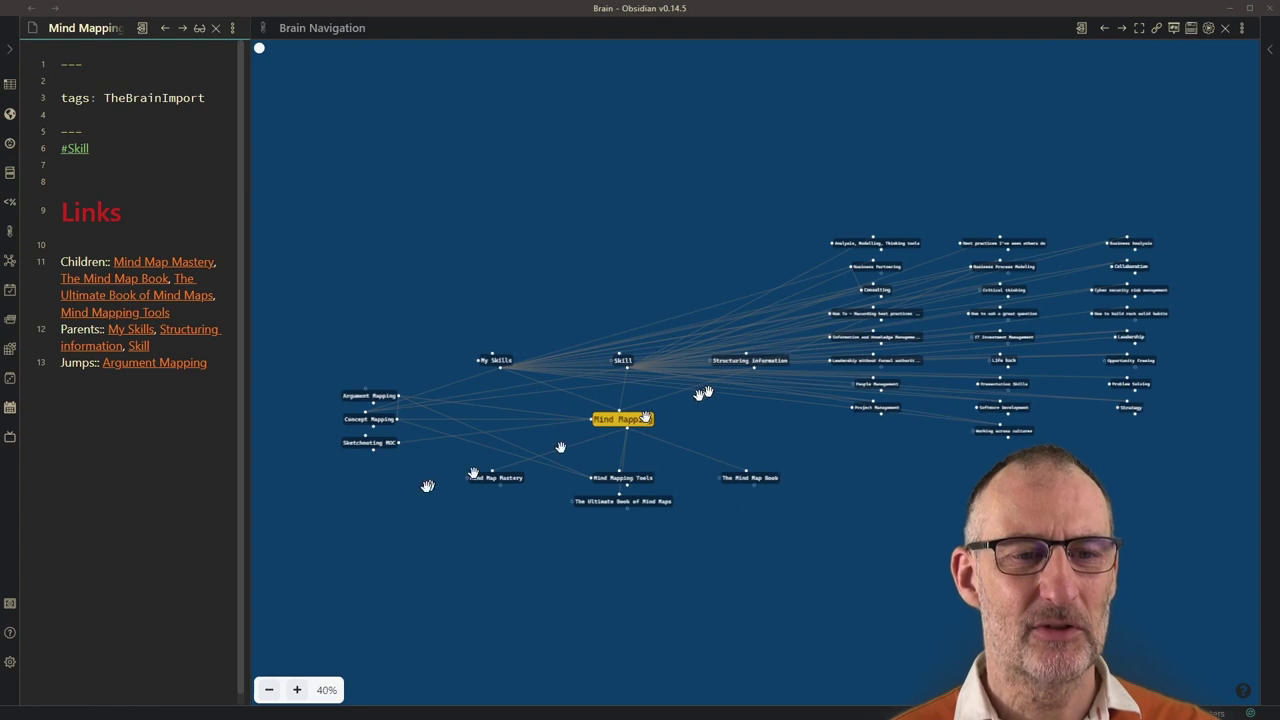
{"action": "scroll", "coordinate": [364, 425], "scroll_direction": "up", "scroll_amount": 5}
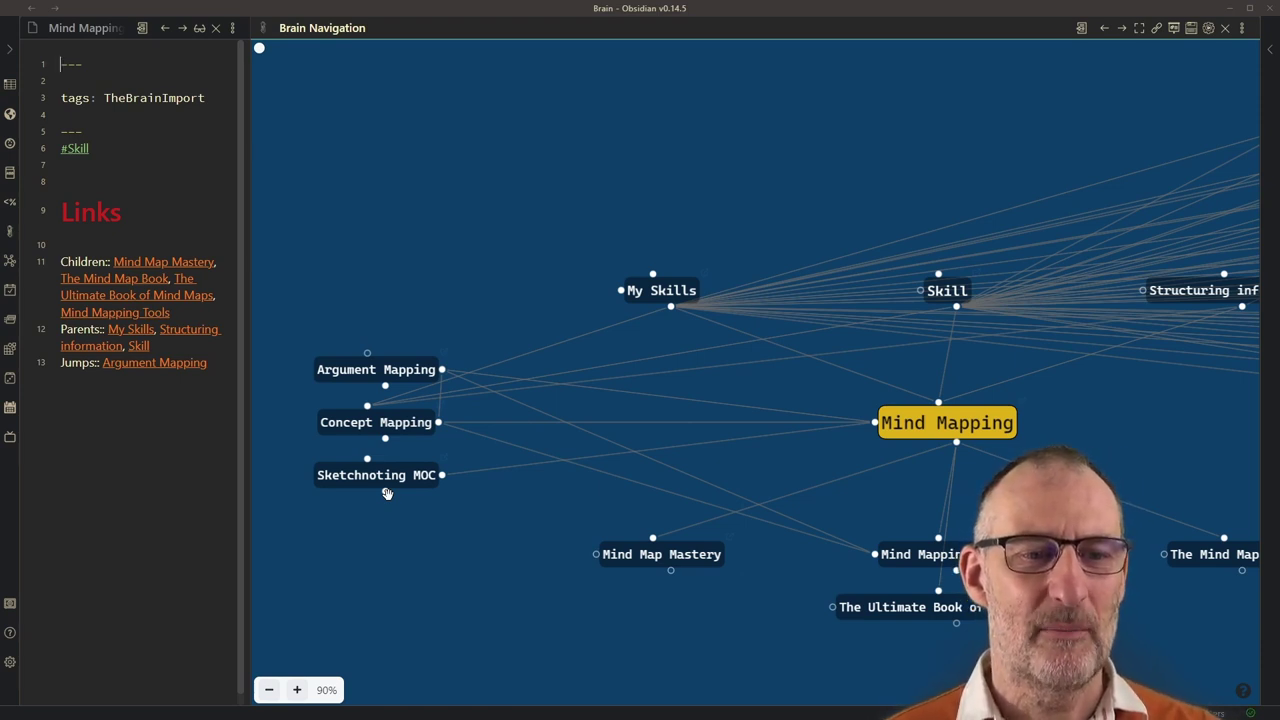
{"action": "left_click", "coordinate": [376, 476]}
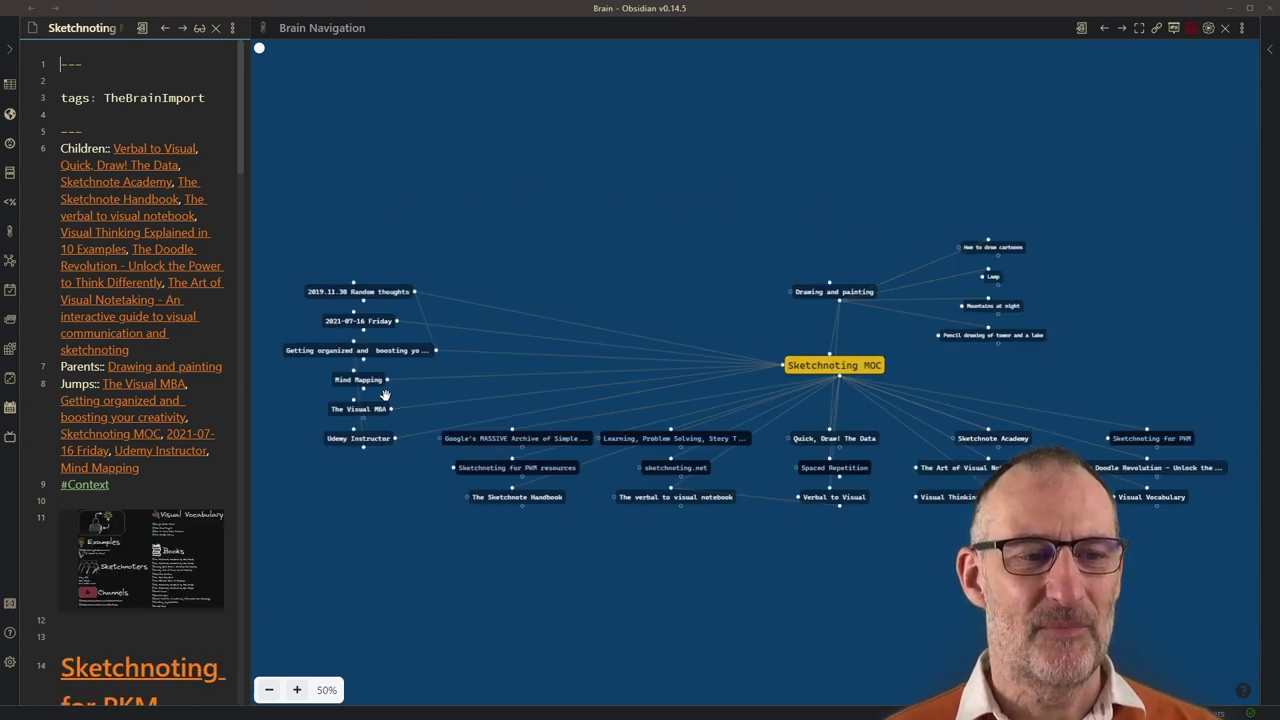
- Skim the body of the Sketchnoting MOC note and return to its beginning
{"action": "scroll", "coordinate": [140, 400], "scroll_direction": "down", "scroll_amount": 15}
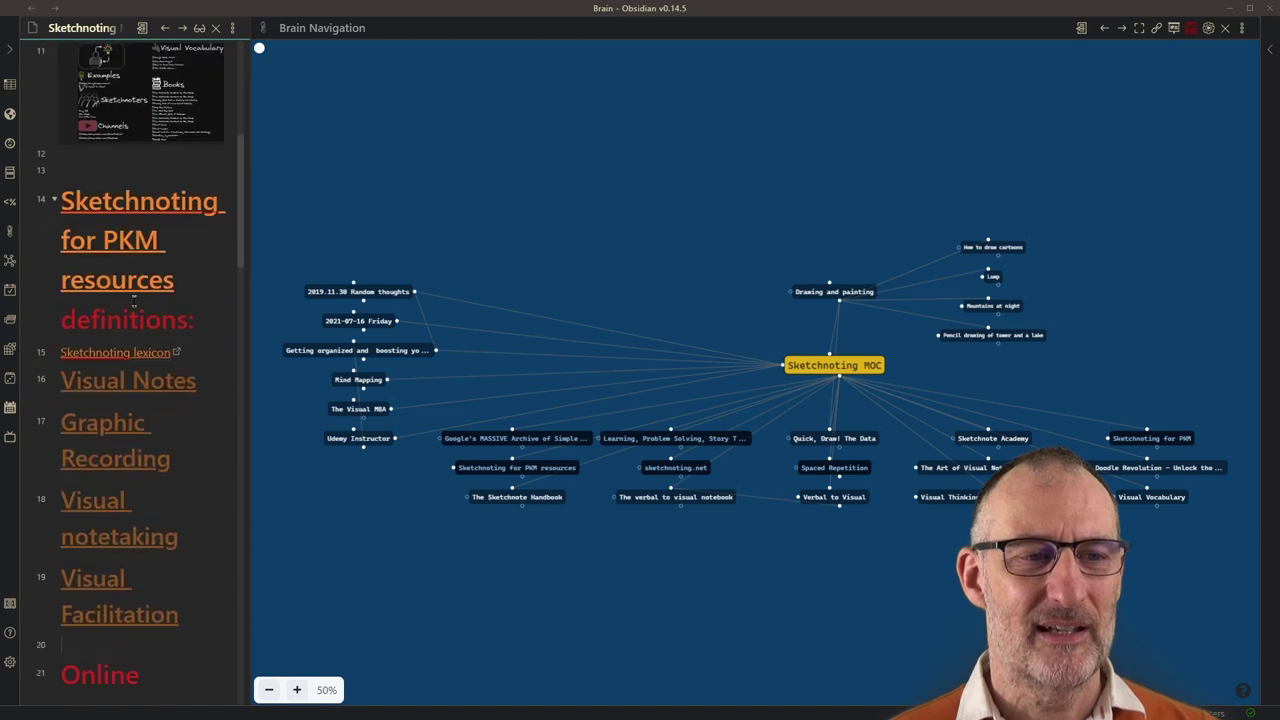
{"action": "scroll", "coordinate": [128, 341], "scroll_direction": "up", "scroll_amount": 15}
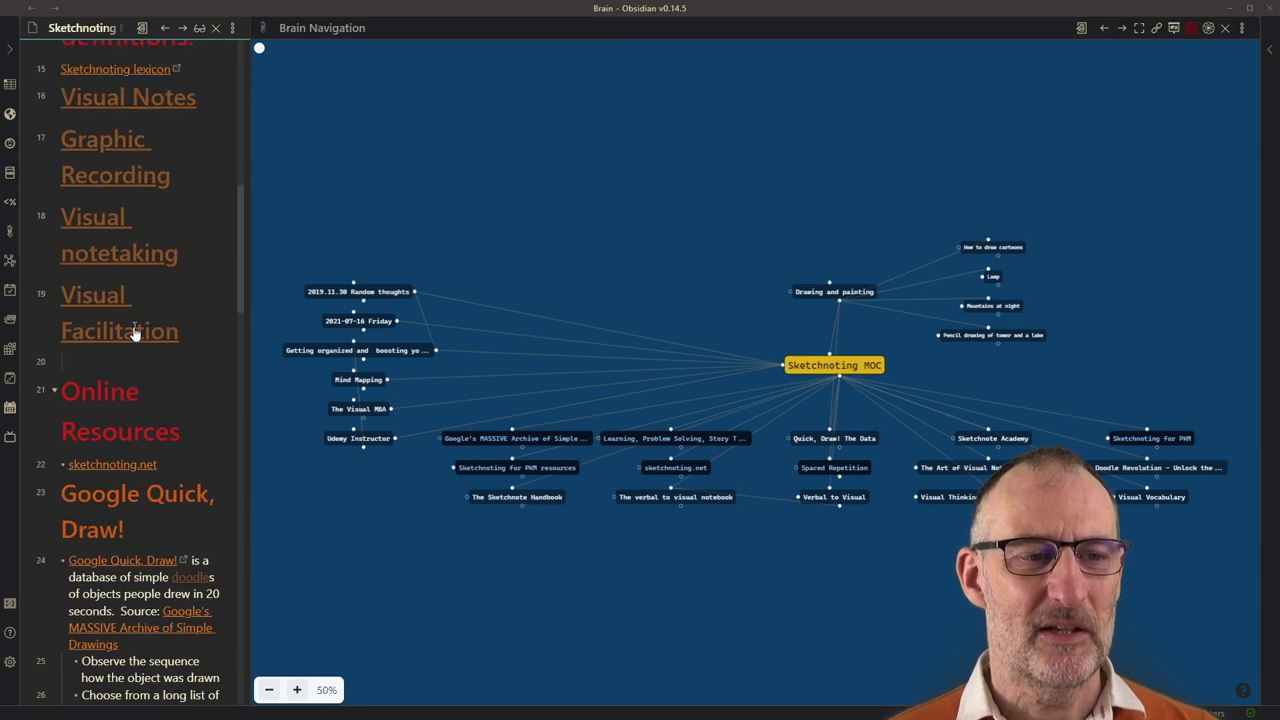
{"action": "scroll", "coordinate": [128, 341], "scroll_direction": "up", "scroll_amount": 2}
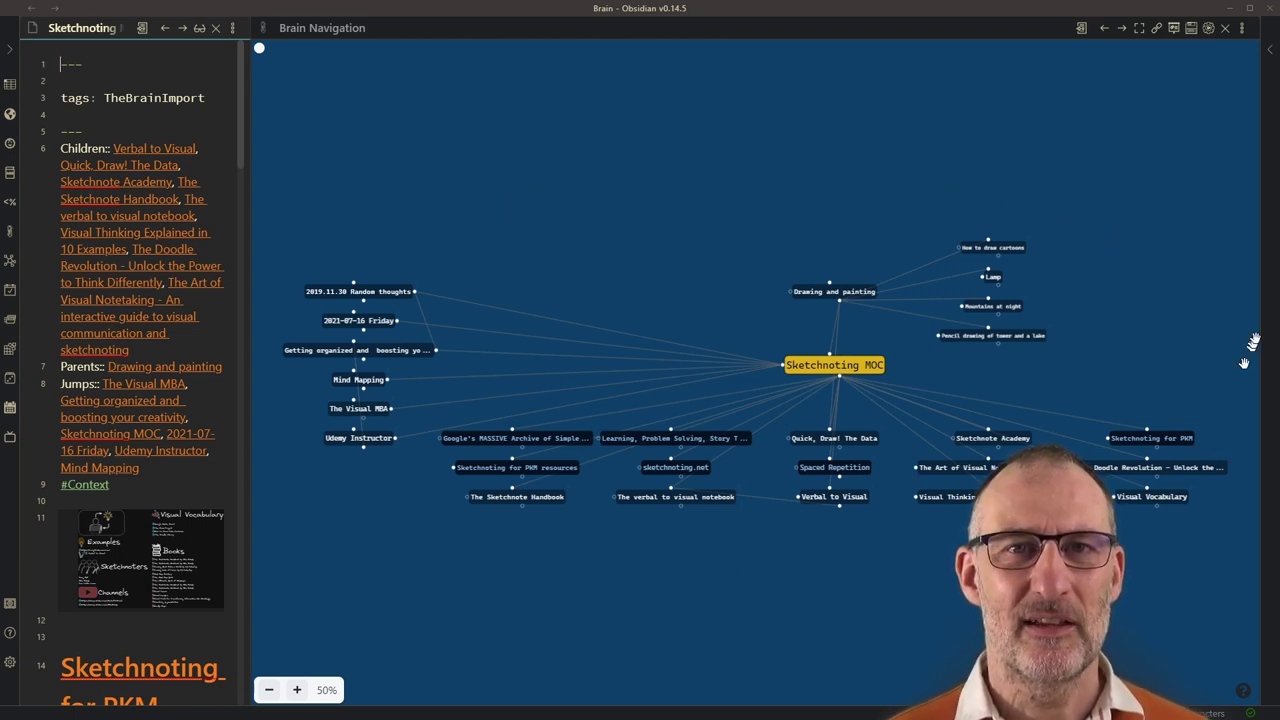
- Show the sidebar list of Sketchnoting MOC's parents, siblings, children and jumps, review it, and hide it again
{"action": "left_click", "coordinate": [1269, 51]}
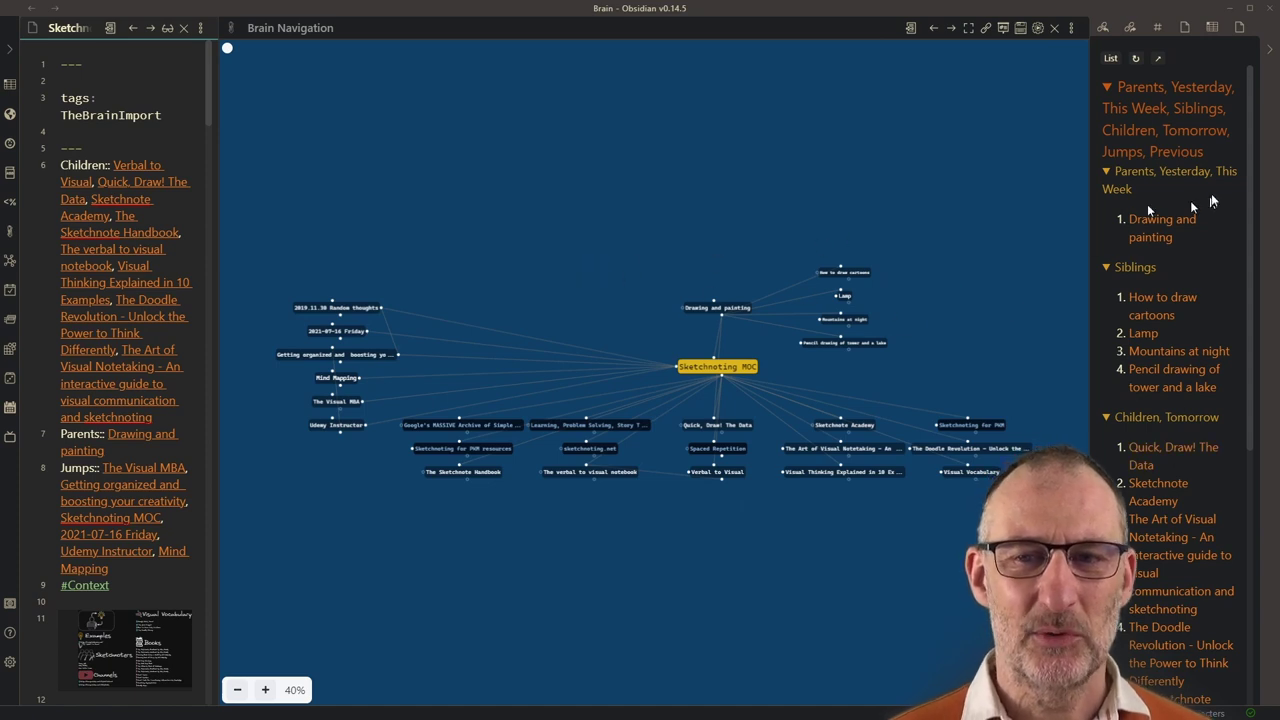
{"action": "scroll", "coordinate": [1211, 202], "scroll_direction": "down", "scroll_amount": 5}
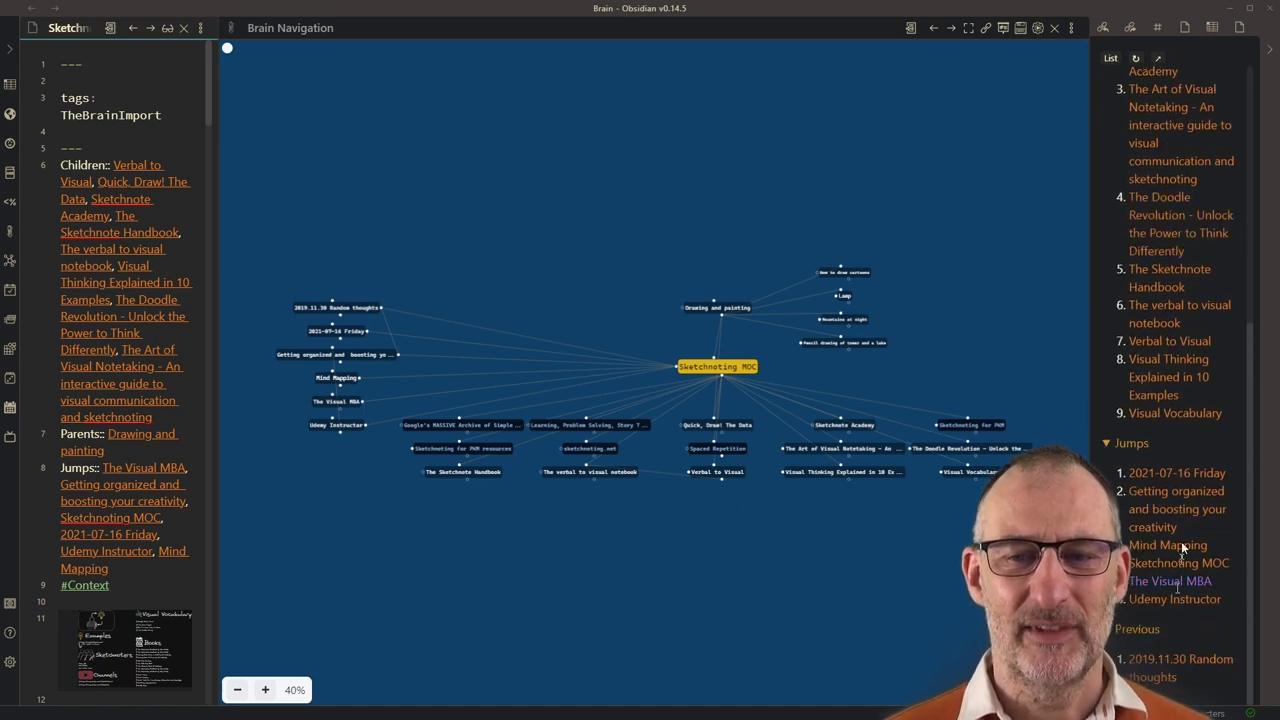
{"action": "scroll", "coordinate": [1240, 190], "scroll_direction": "up", "scroll_amount": 5}
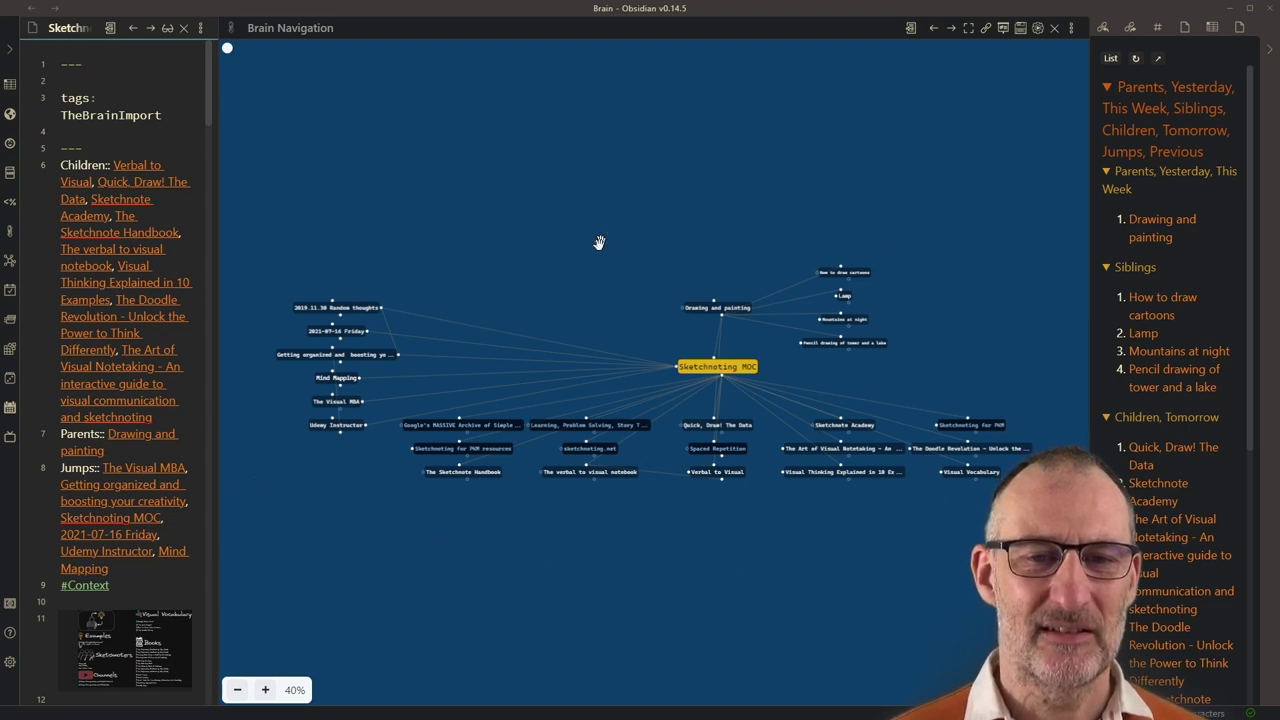
{"action": "left_click", "coordinate": [1273, 50]}
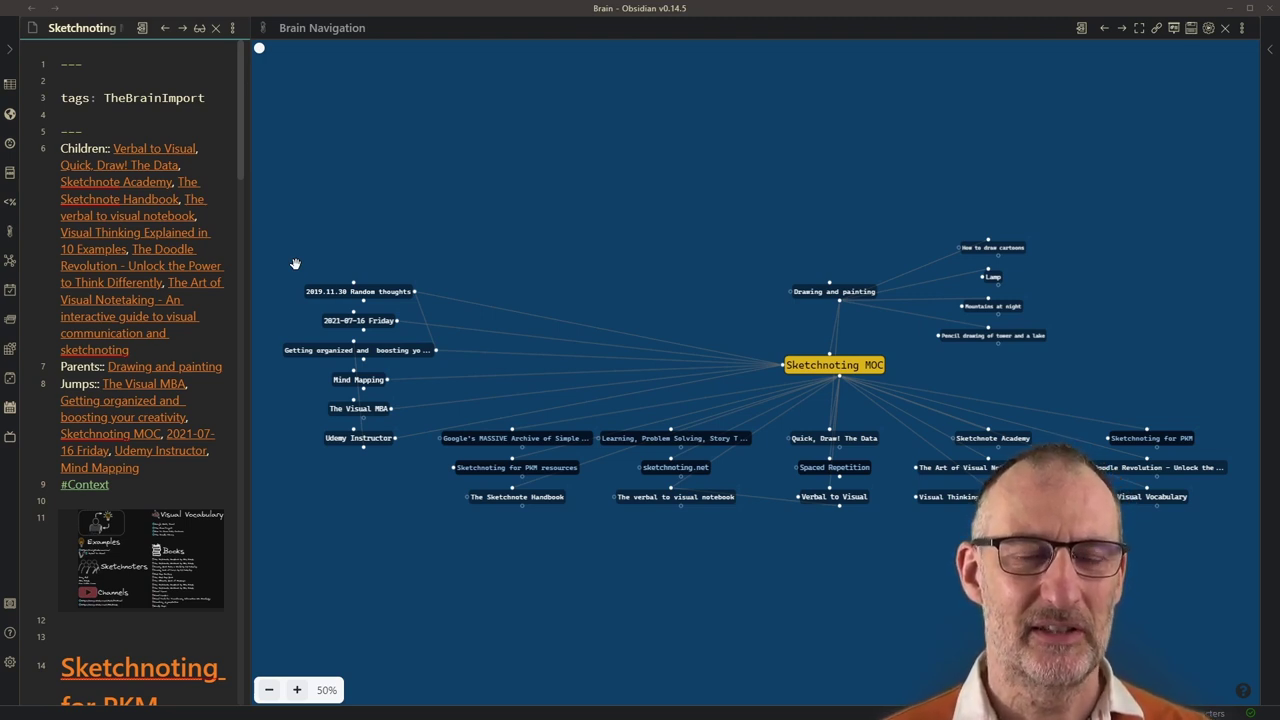
- Highlight the Children field name in the Sketchnoting MOC note and enlarge the child nodes in the graph
{"action": "double_click", "coordinate": [70, 148]}
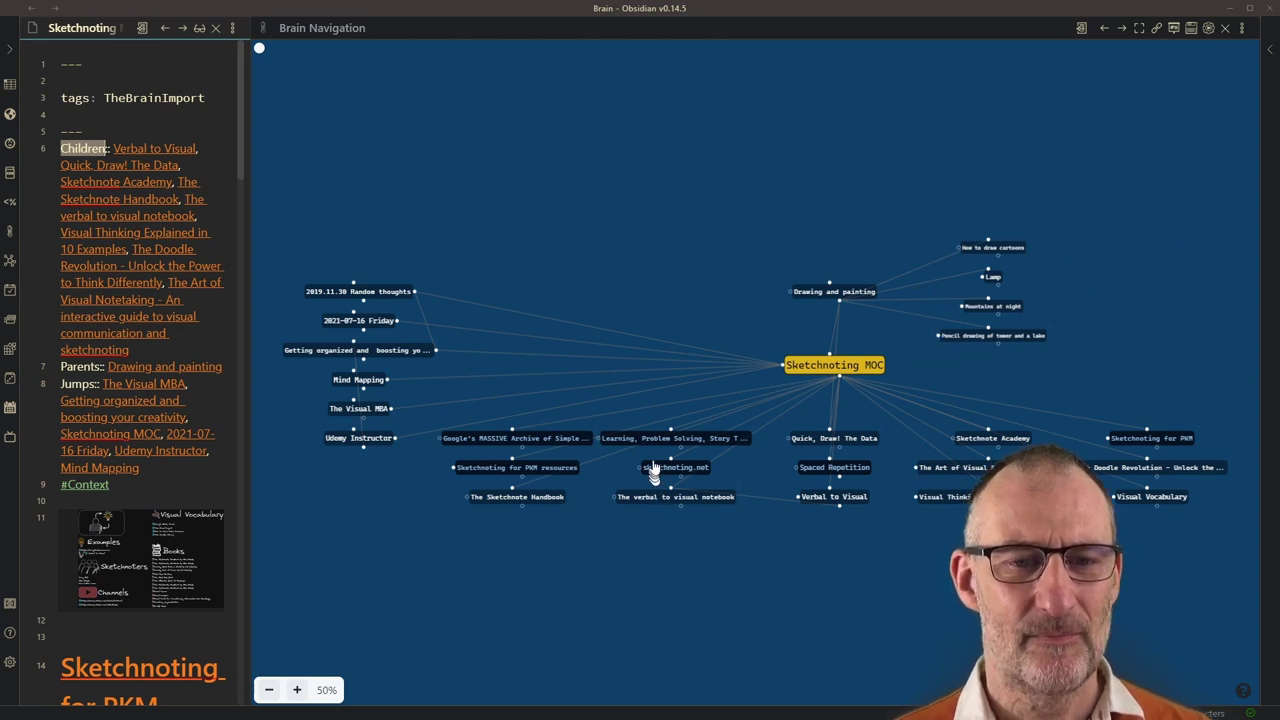
{"action": "scroll", "coordinate": [667, 445], "scroll_direction": "up", "scroll_amount": 3}
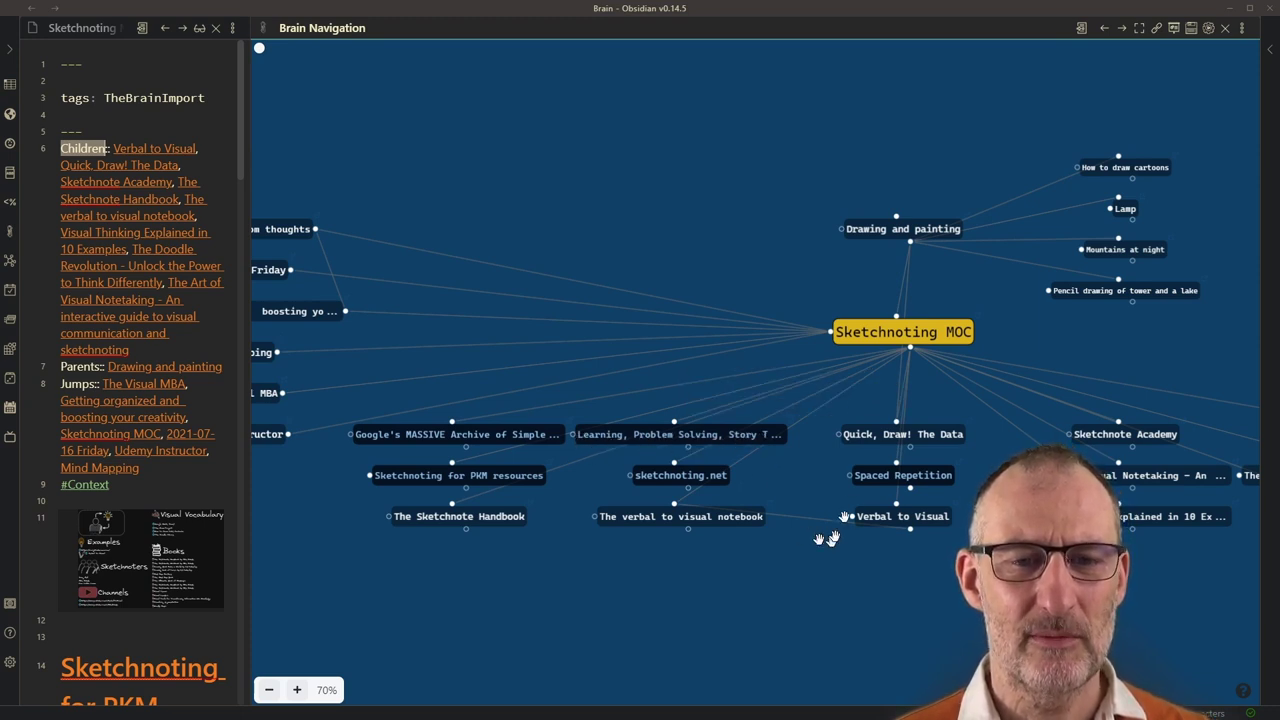
- Skim the link fields and definitions in the Sketchnoting MOC note and return to its beginning
{"action": "scroll", "coordinate": [98, 563], "scroll_direction": "down", "scroll_amount": 15}
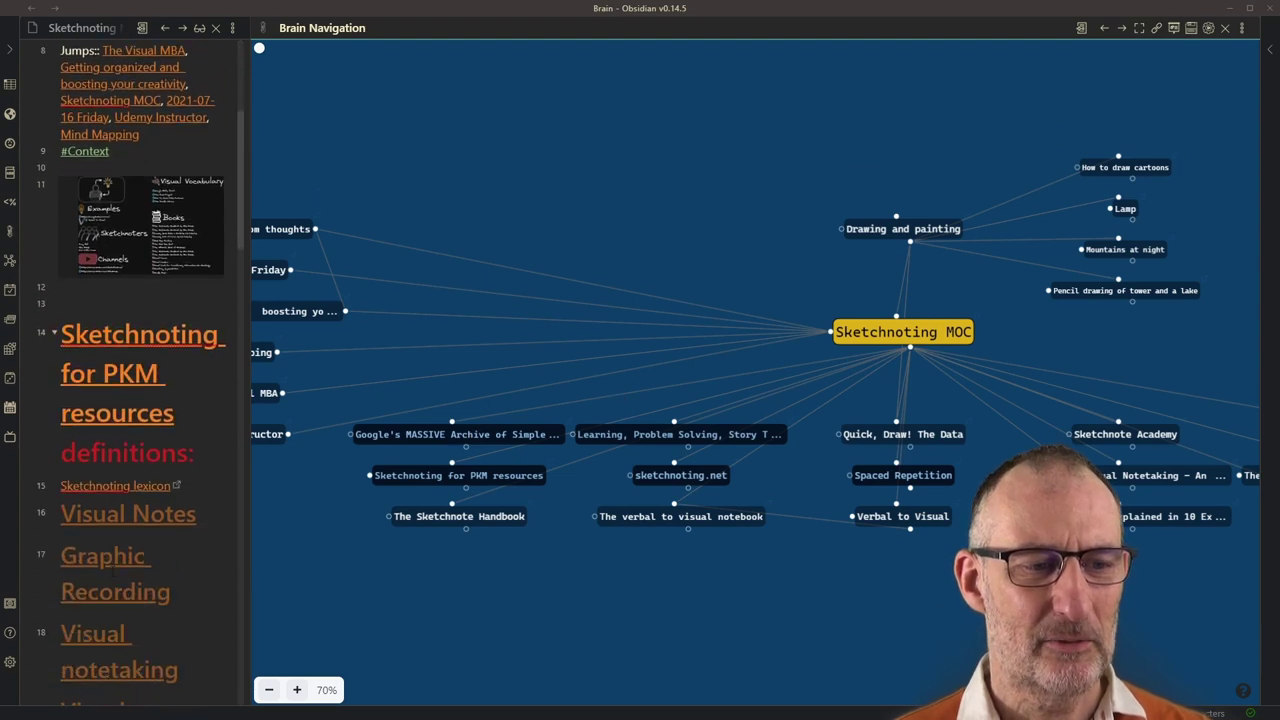
{"action": "scroll", "coordinate": [124, 615], "scroll_direction": "up", "scroll_amount": 15}
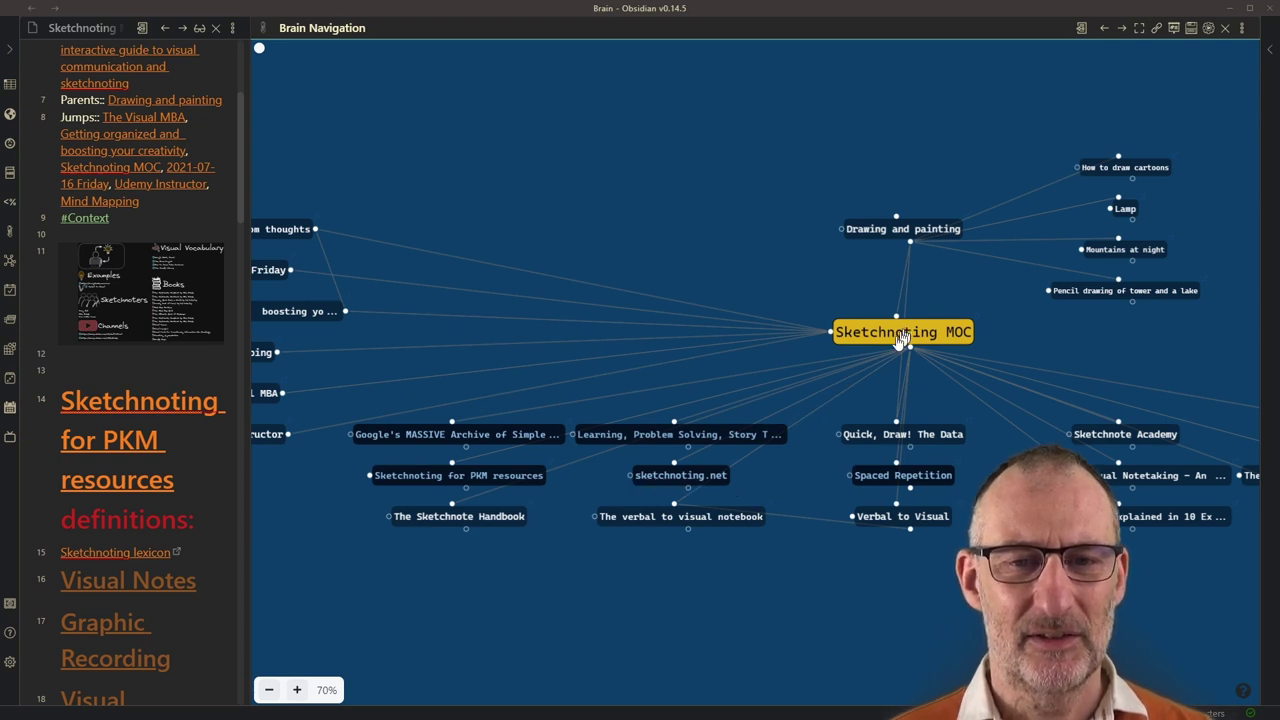
{"action": "scroll", "coordinate": [110, 200], "scroll_direction": "up", "scroll_amount": 5}
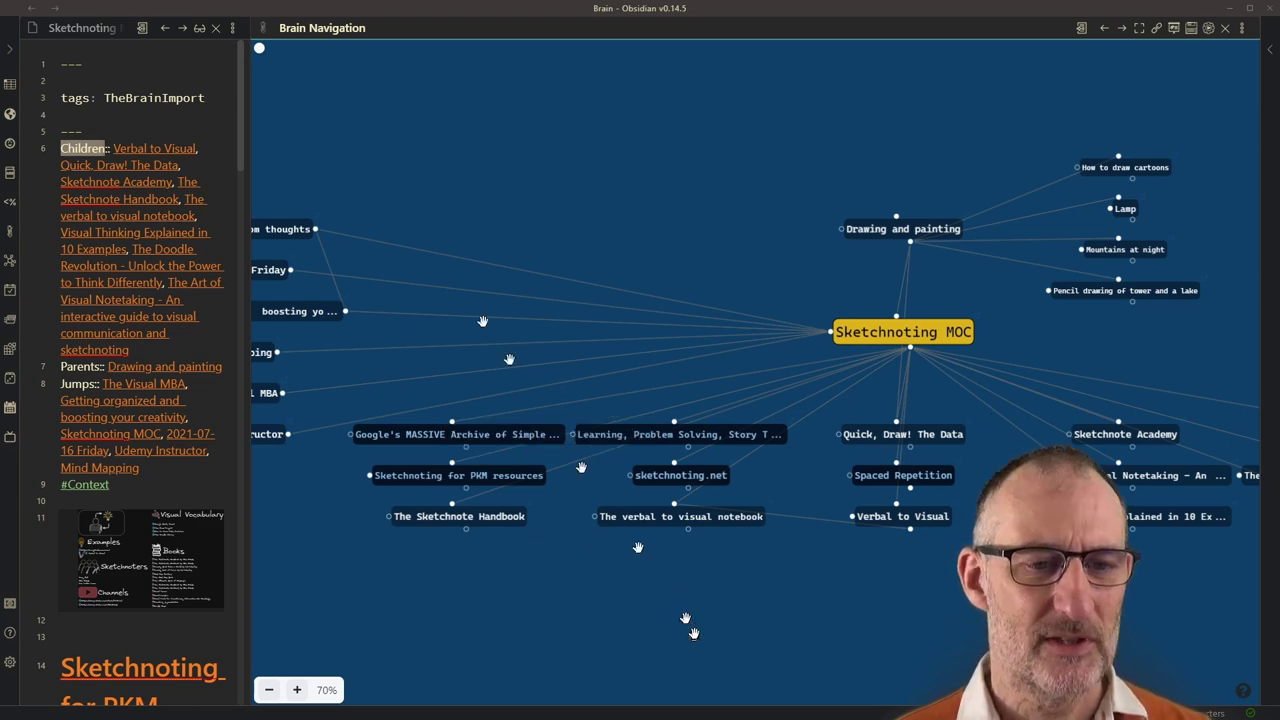
- Open the recent drawing Storyboard - Obsidian TheBrain, close the Sketchnoting MOC note, and hide the recent files list
{"action": "left_click", "coordinate": [5, 53]}
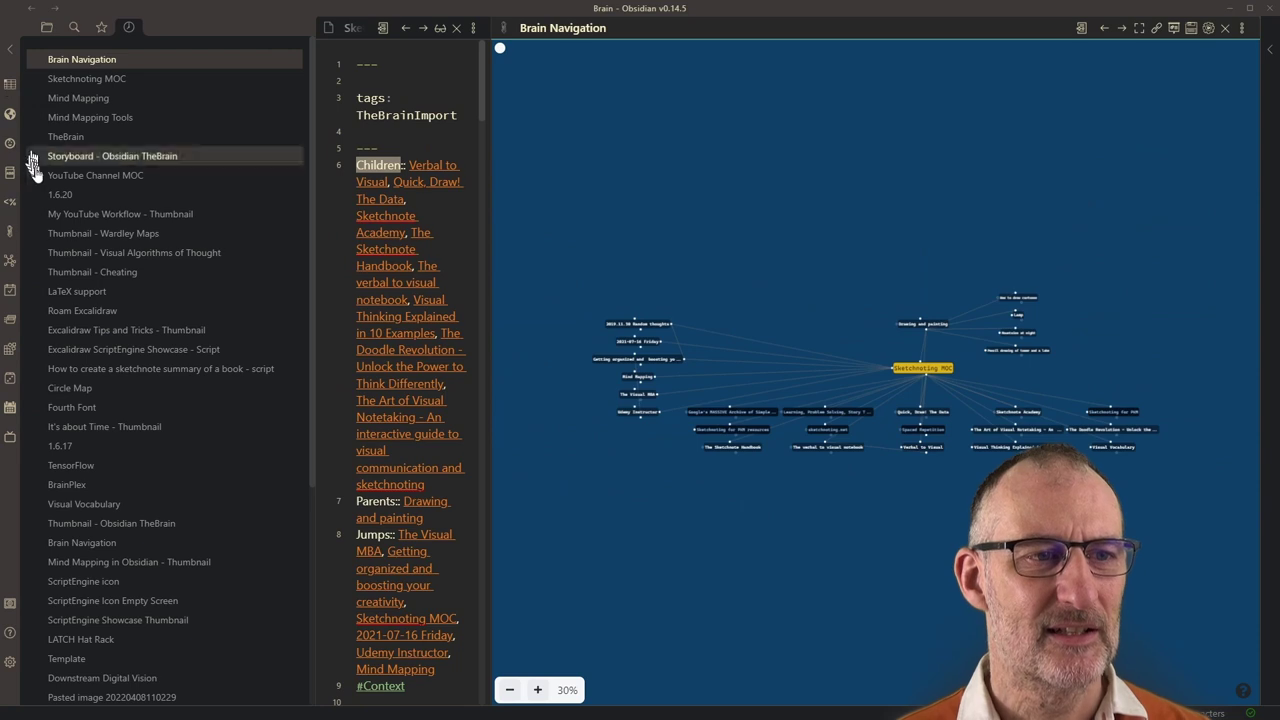
{"action": "left_click", "coordinate": [135, 158]}
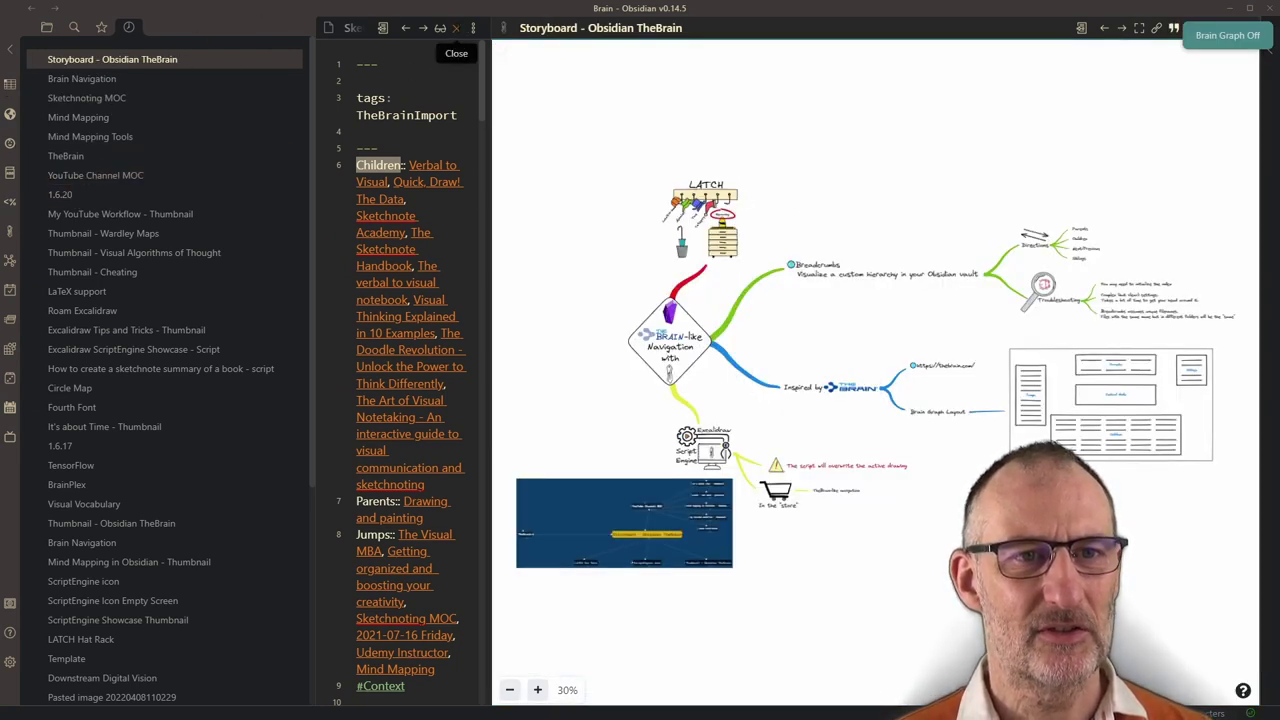
{"action": "left_click", "coordinate": [456, 28]}
{"action": "left_click", "coordinate": [11, 50]}
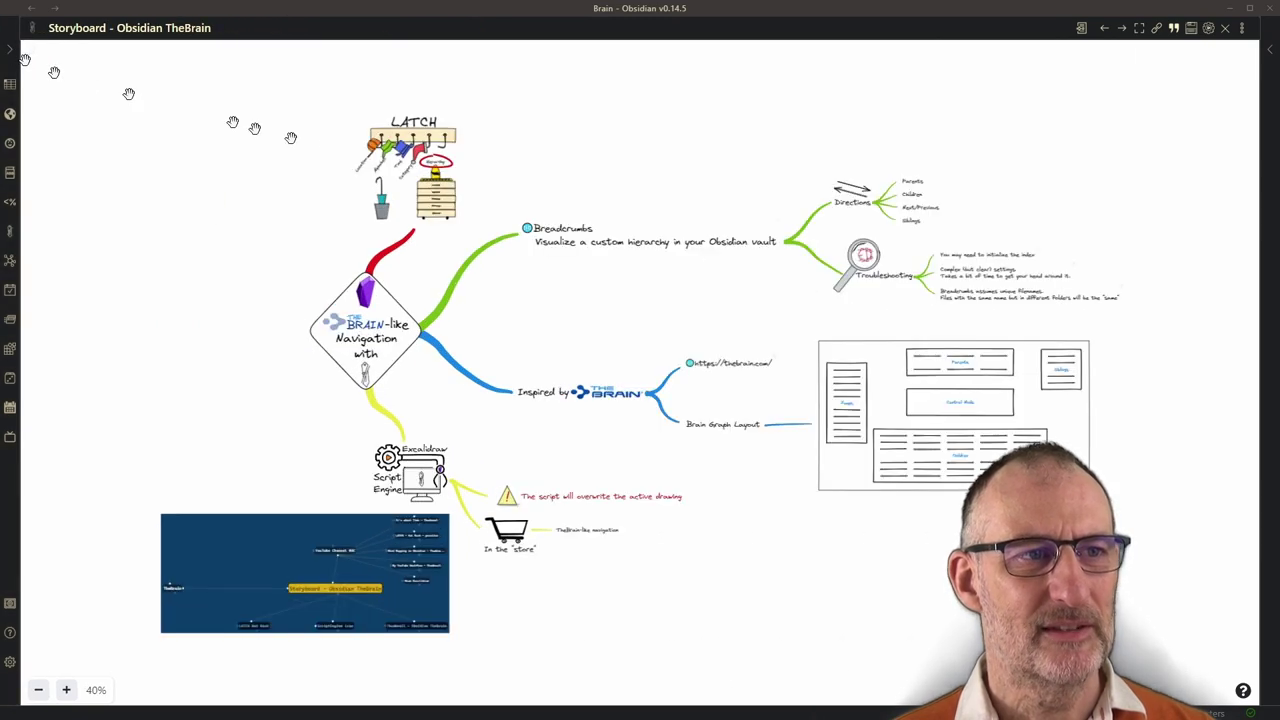
- Examine the storyboard's LATCH sketch and the Breadcrumbs branch with its Directions entries up close
{"action": "scroll", "coordinate": [563, 189], "scroll_direction": "up", "scroll_amount": 4}
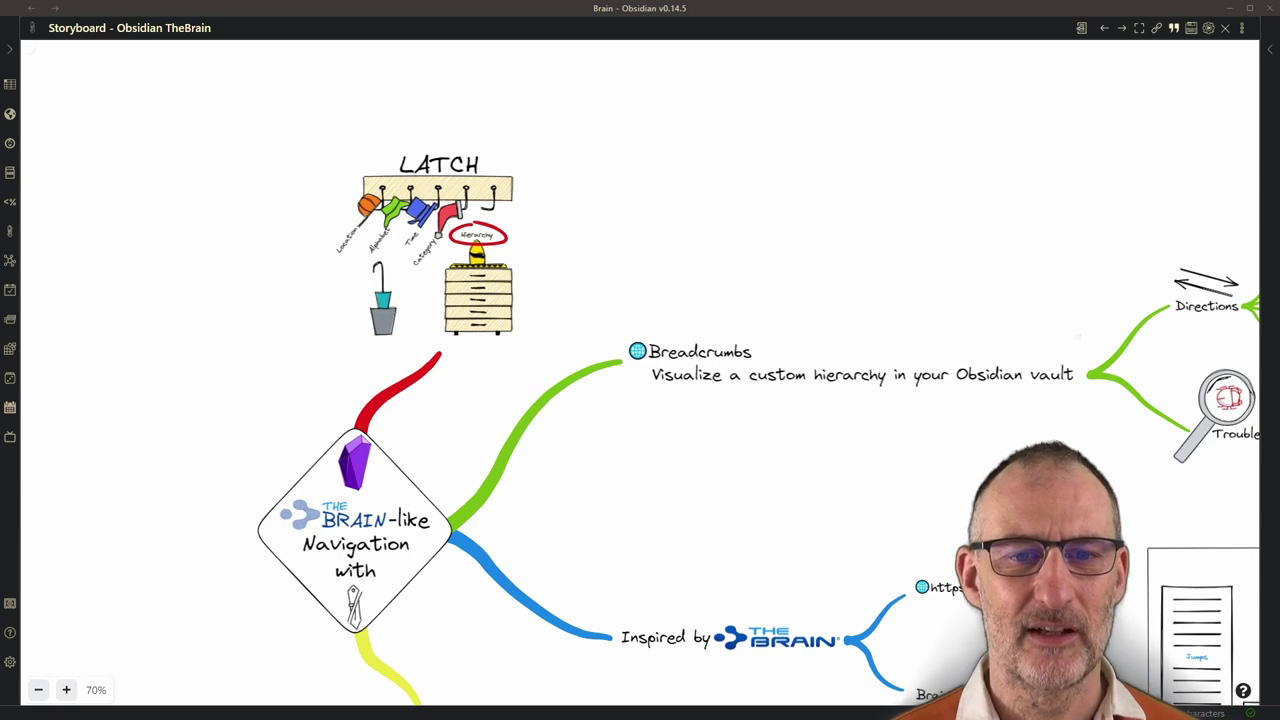
{"action": "left_click_drag", "start_coordinate": [1041, 501], "coordinate": [603, 497]}
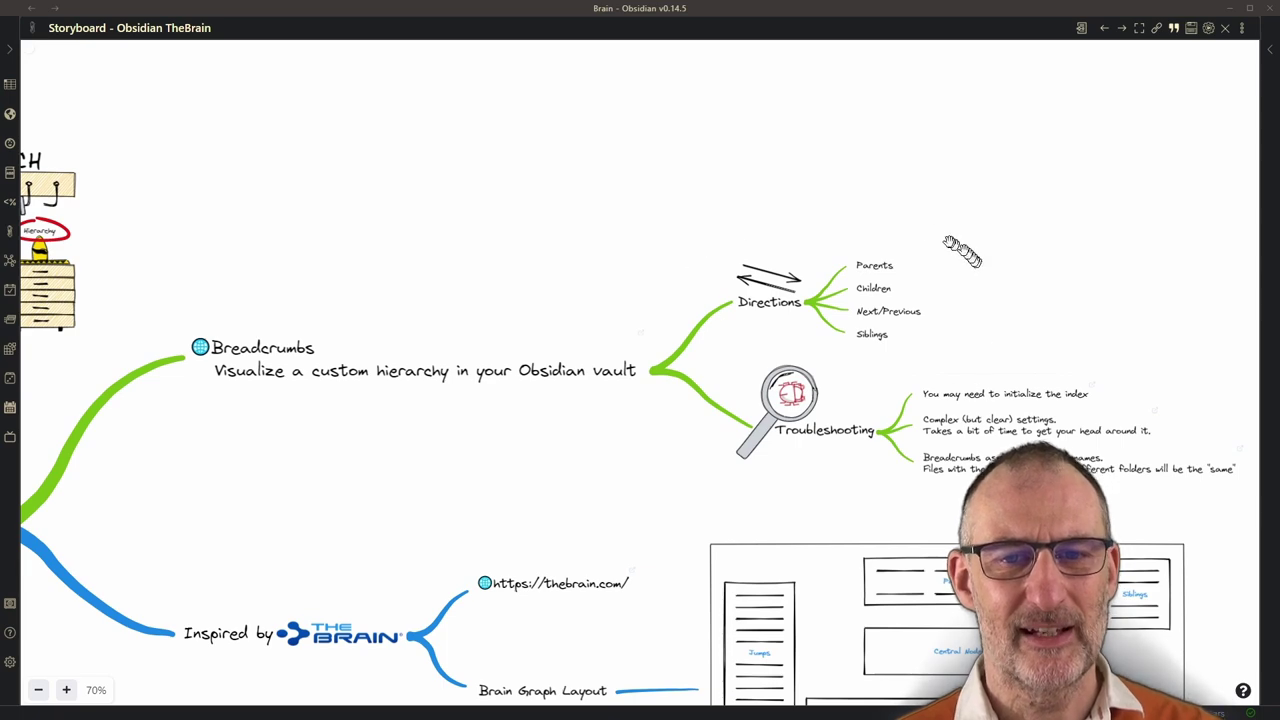
{"action": "scroll", "coordinate": [893, 294], "scroll_direction": "up", "scroll_amount": 5}
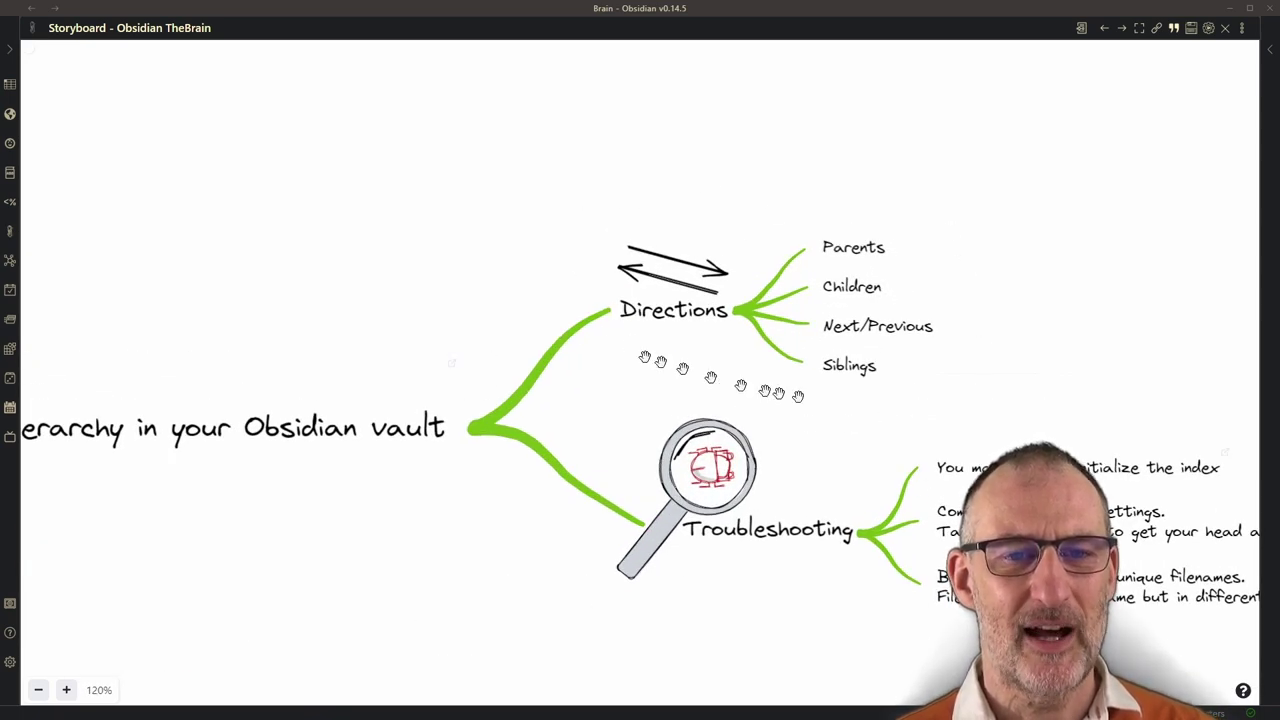
- Show the existing hierarchy in the Breadcrumbs plugin settings and highlight its parent and sibling field names
{"action": "left_click", "coordinate": [9, 662]}
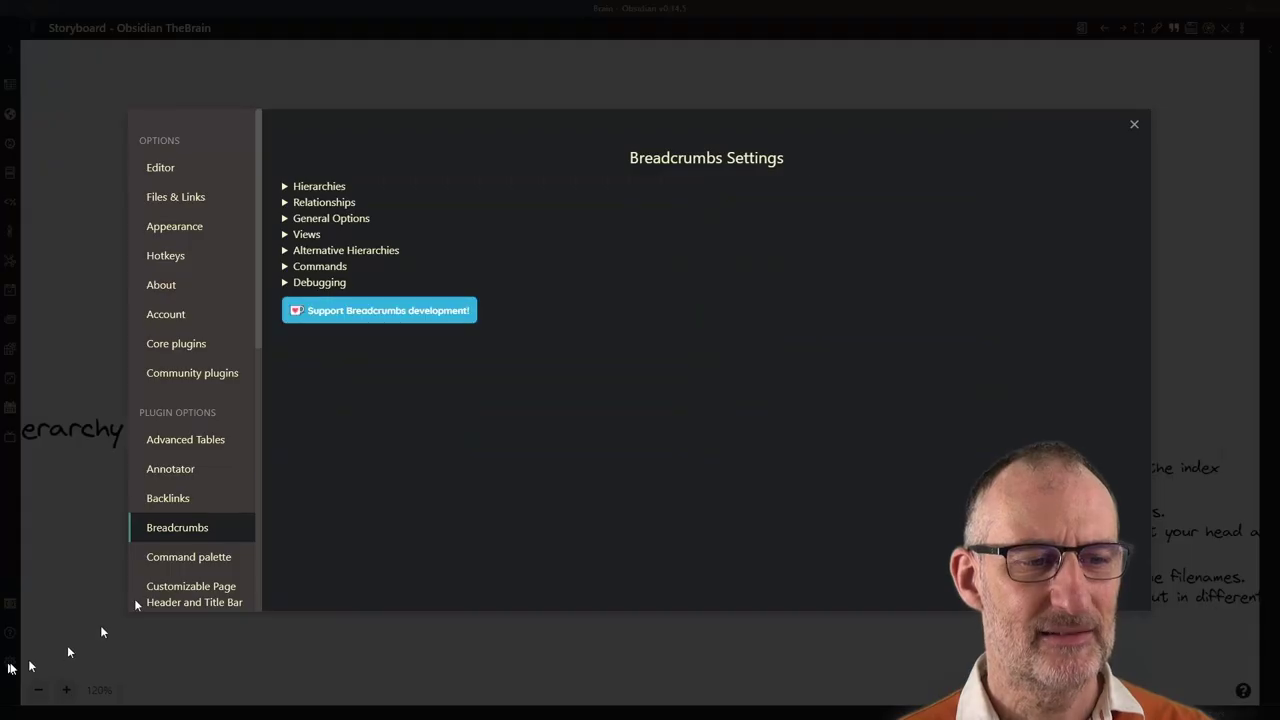
{"action": "left_click", "coordinate": [285, 187]}
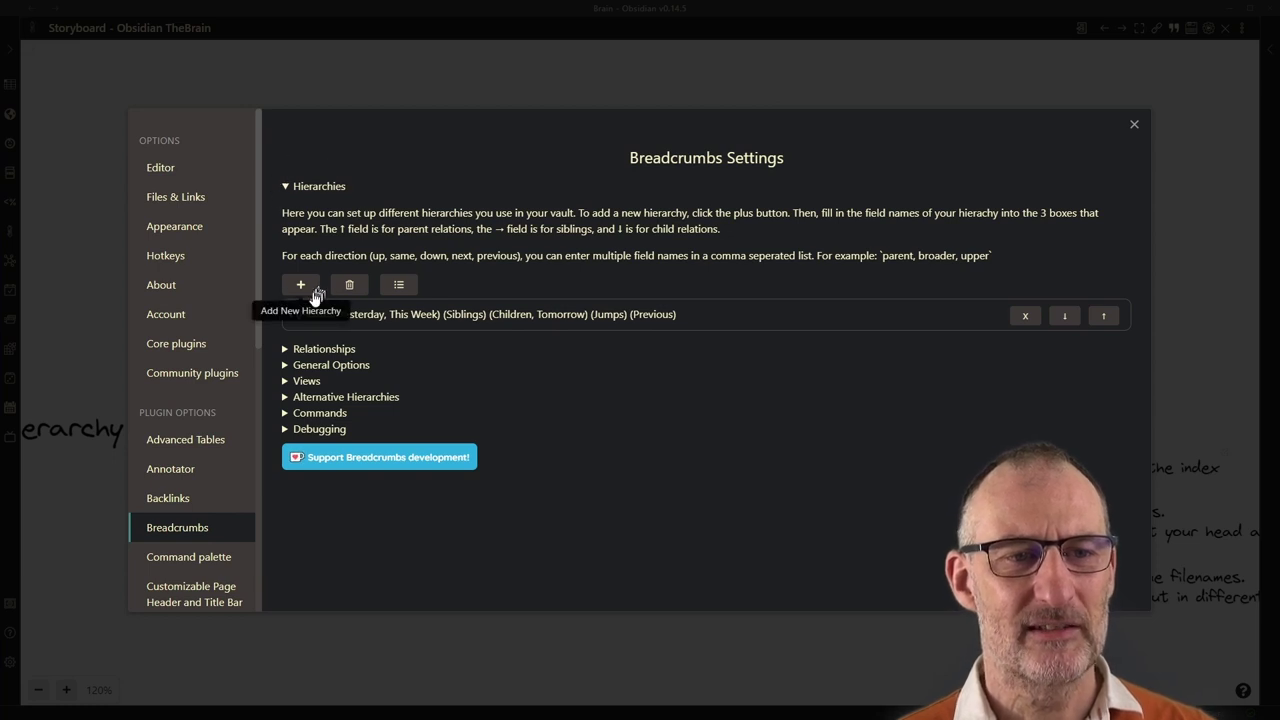
{"action": "left_click", "coordinate": [291, 316]}
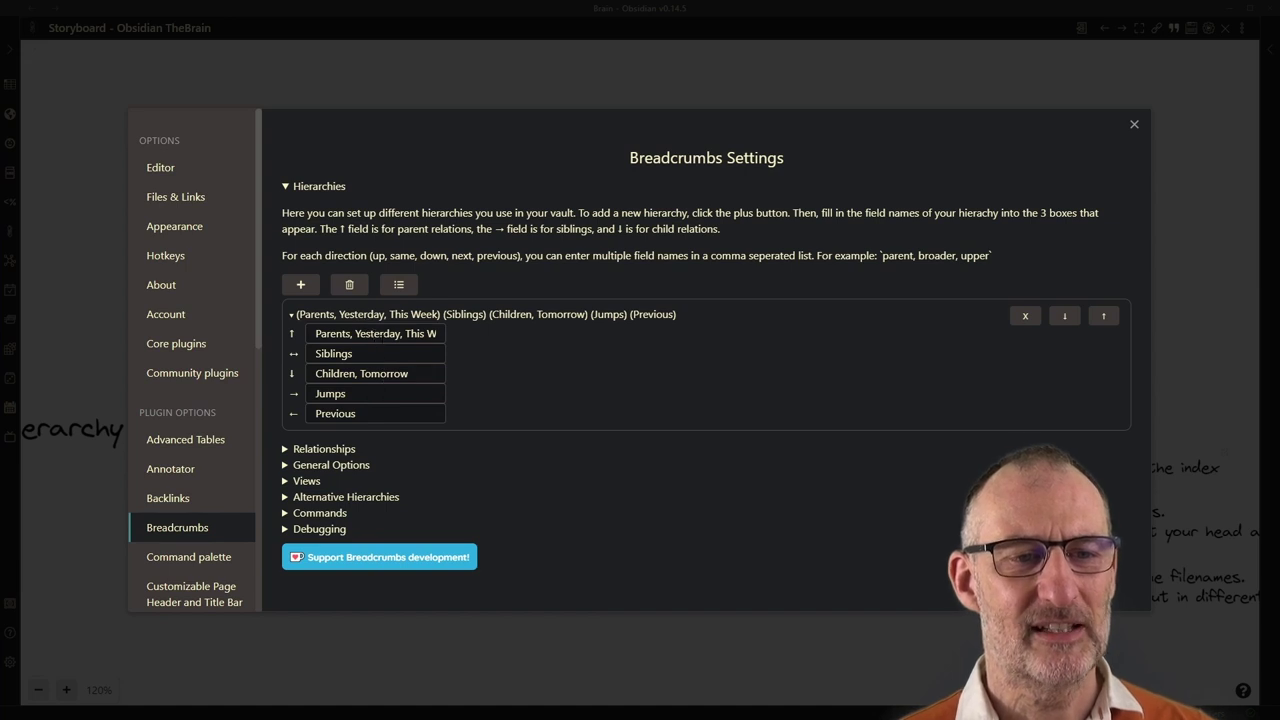
{"action": "left_click_drag", "start_coordinate": [315, 333], "coordinate": [442, 333]}
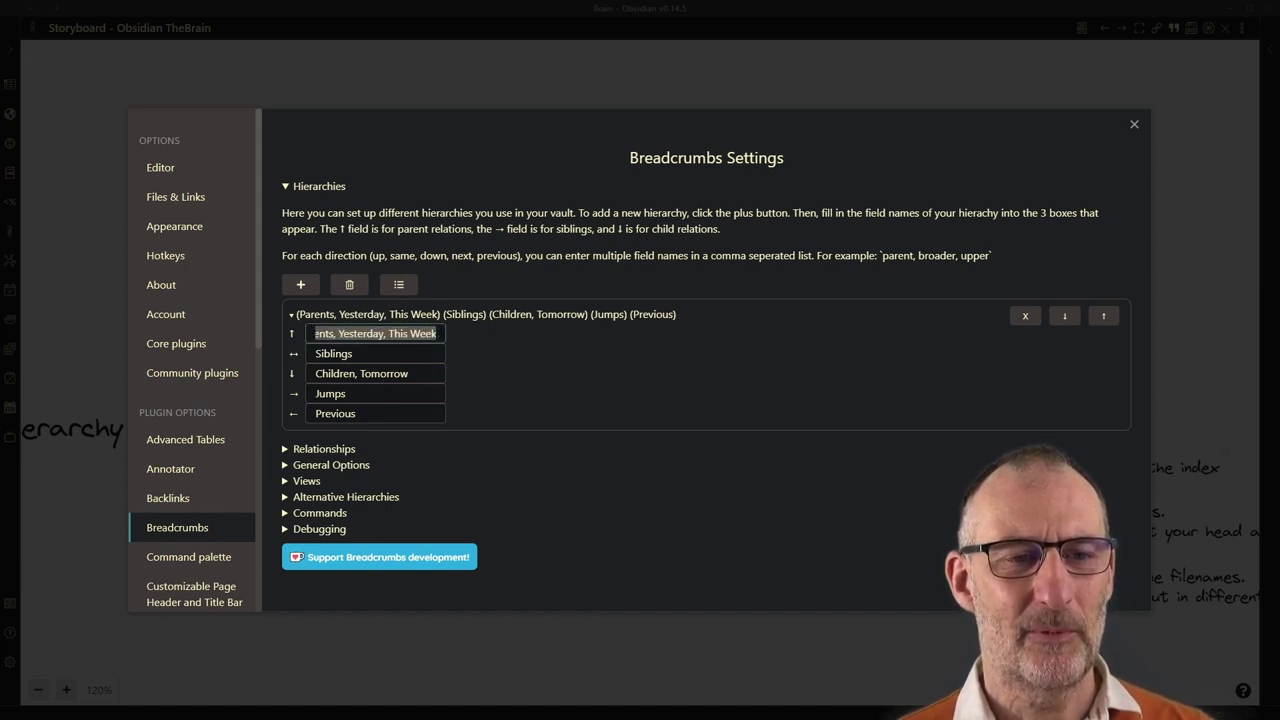
{"action": "left_click", "coordinate": [341, 336]}
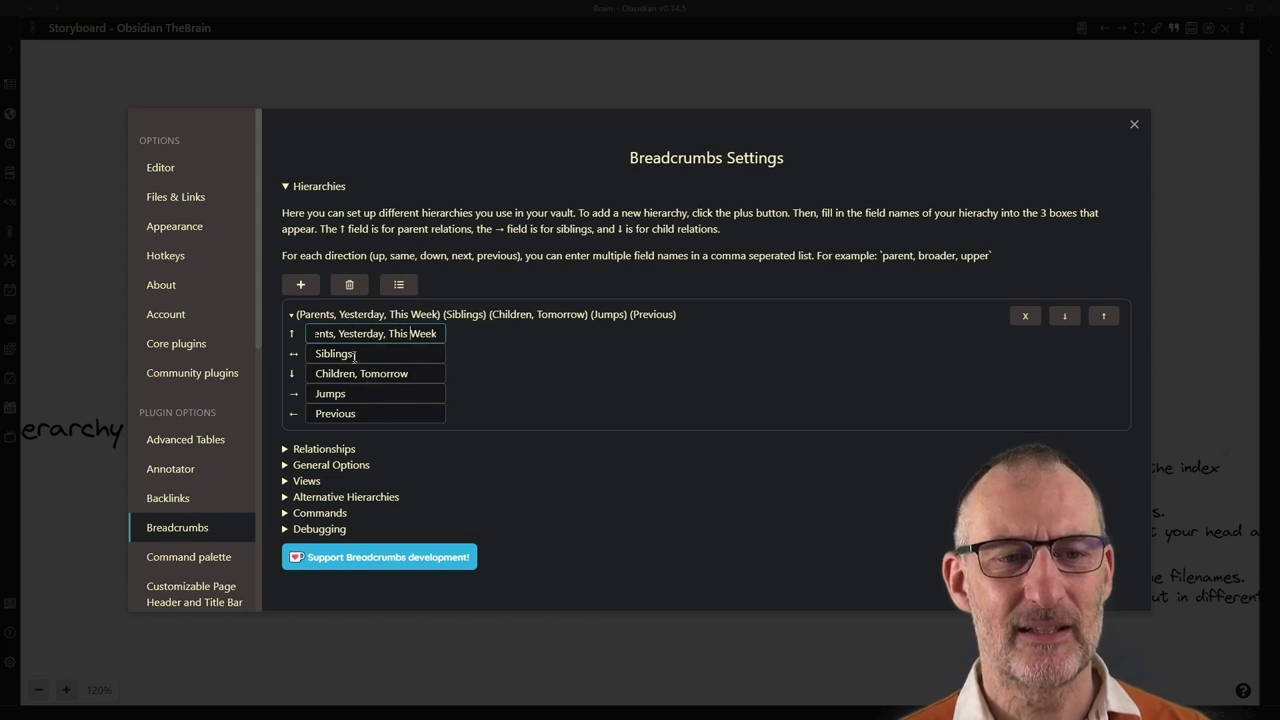
{"action": "left_click", "coordinate": [354, 355]}
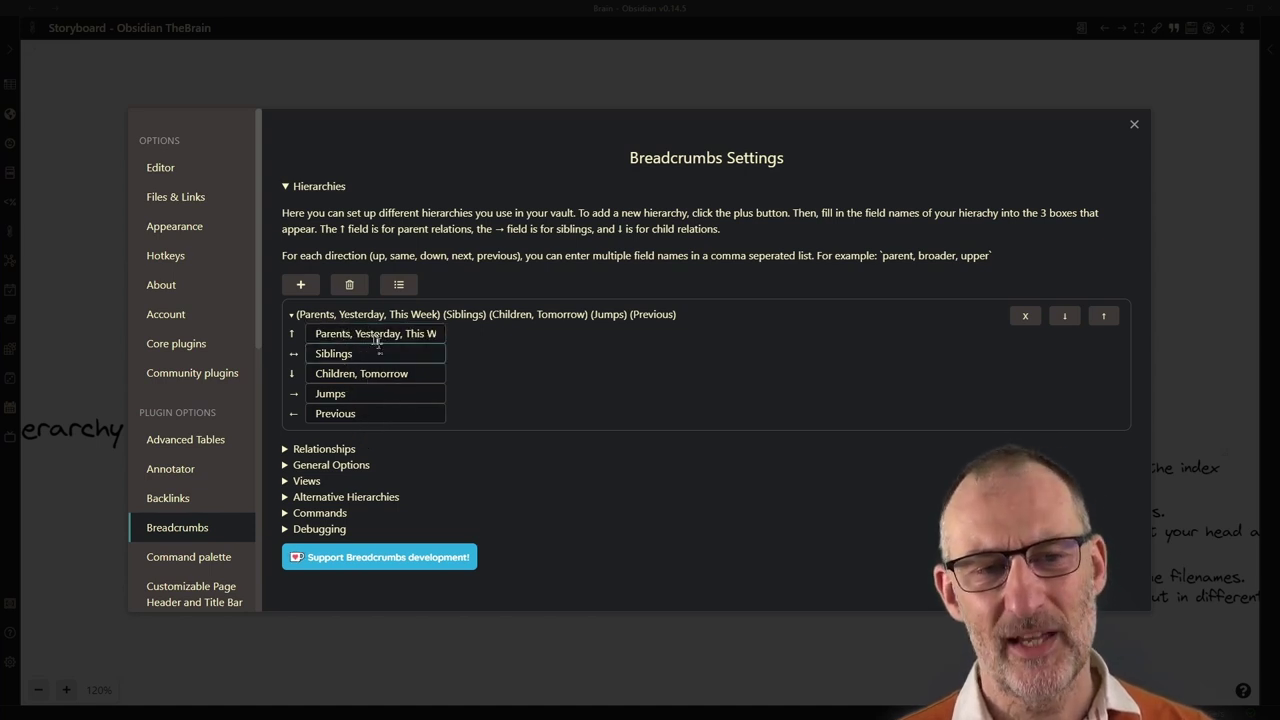
{"action": "left_click_drag", "start_coordinate": [372, 352], "coordinate": [302, 349]}
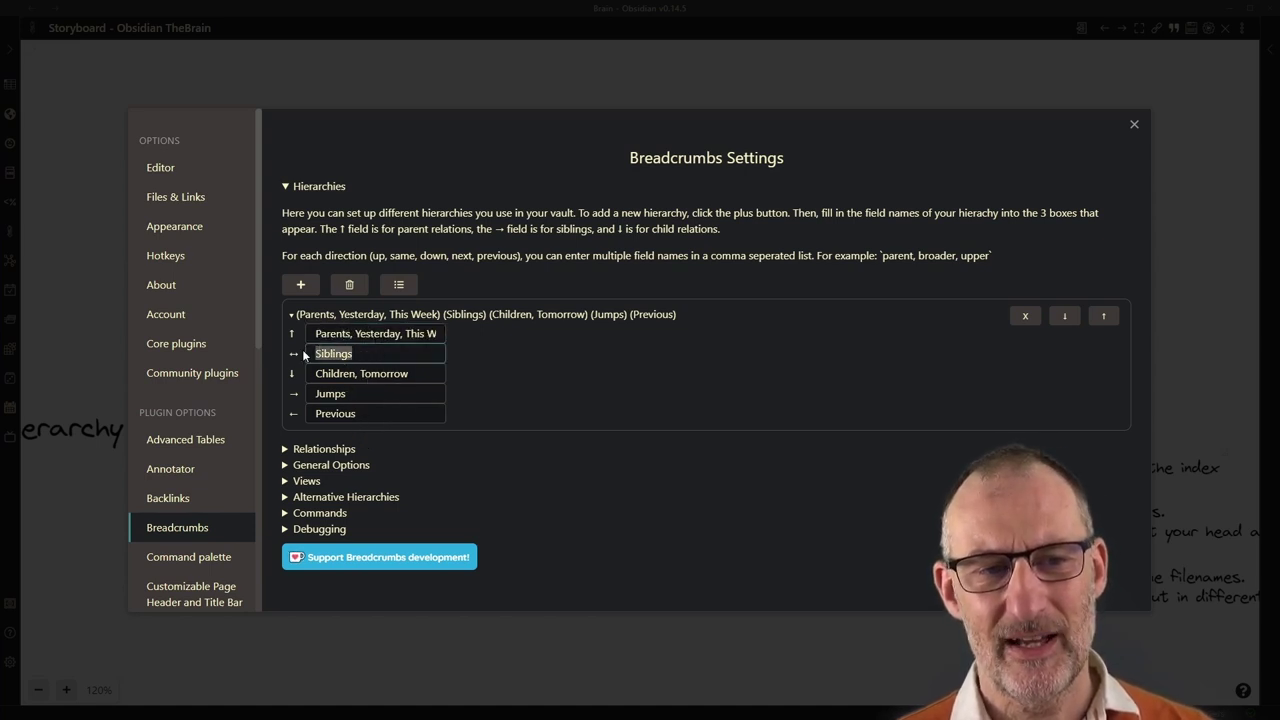
- Review the implied Relationships options, highlight the Jumps field name in the hierarchy, and close the Breadcrumbs settings
{"action": "left_click", "coordinate": [285, 446]}
{"action": "left_click", "coordinate": [285, 449]}
{"action": "scroll", "coordinate": [510, 435], "scroll_direction": "down", "scroll_amount": 2}
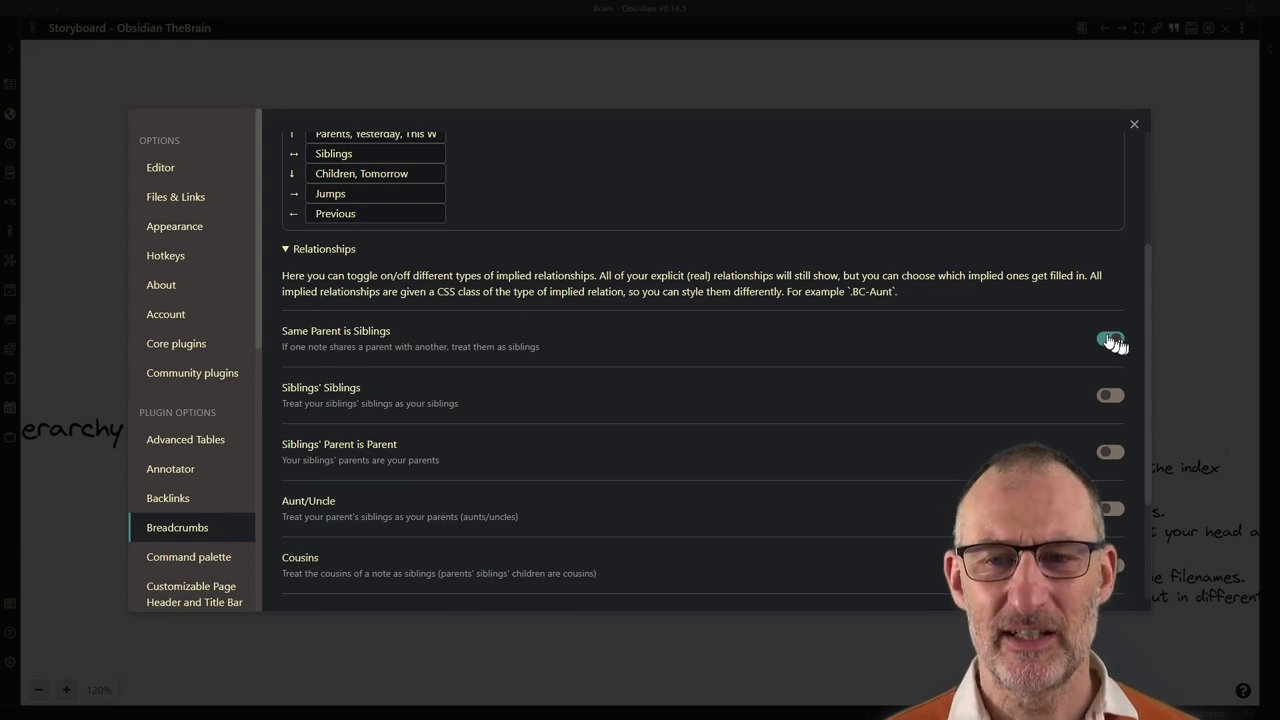
{"action": "scroll", "coordinate": [590, 296], "scroll_direction": "up", "scroll_amount": 3}
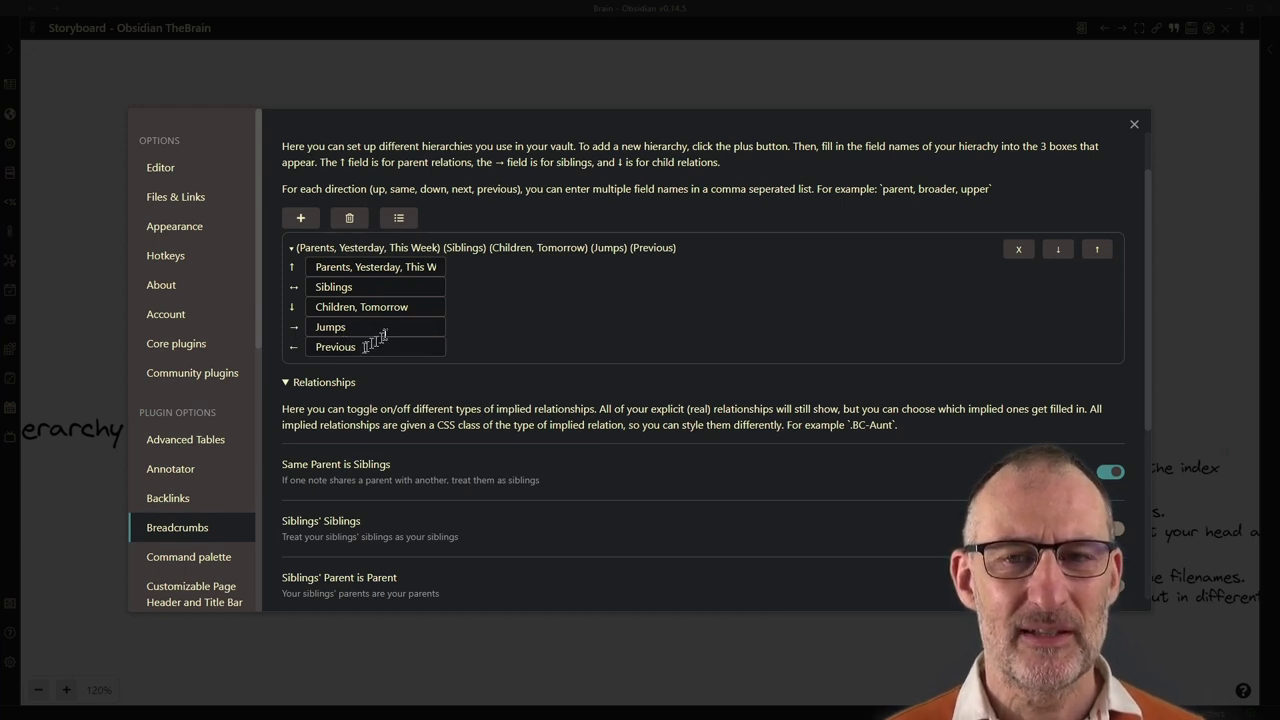
{"action": "left_click_drag", "start_coordinate": [380, 329], "coordinate": [290, 332]}
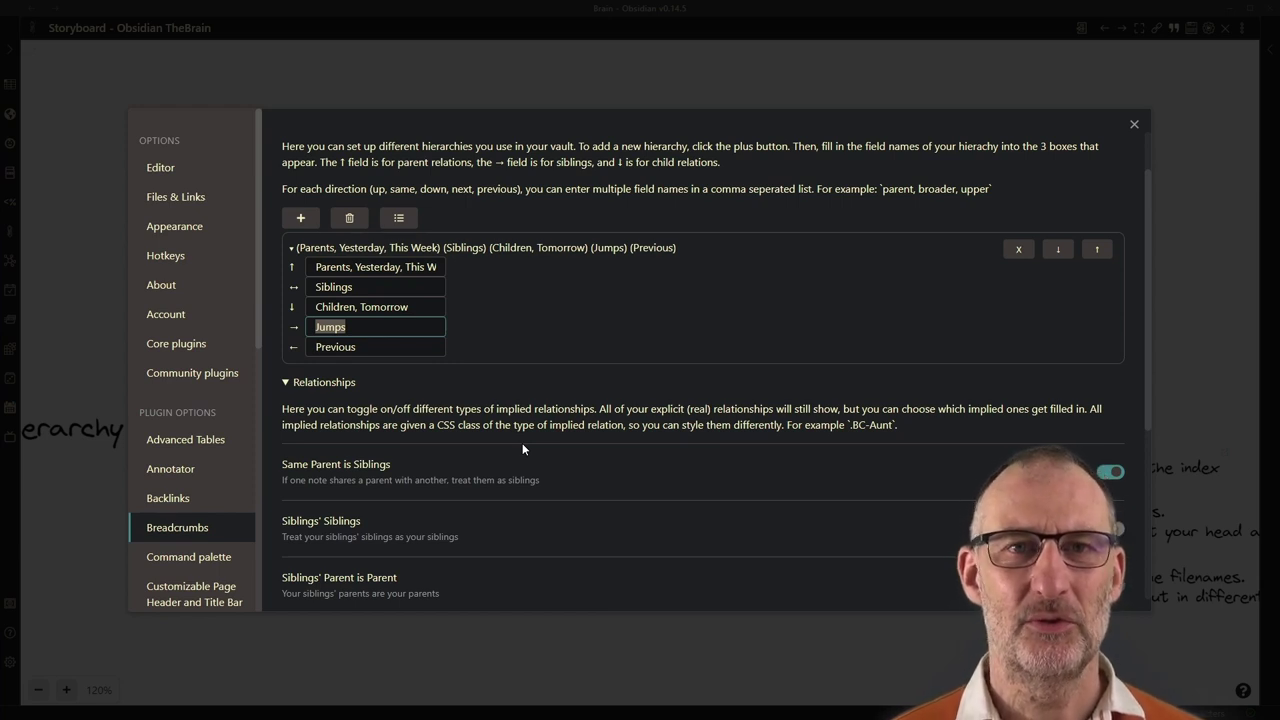
{"action": "left_click", "coordinate": [1134, 124]}
- Refresh the Breadcrumbs index from the sidebar list of the storyboard's relations, and hide the sidebar again
{"action": "left_click_drag", "start_coordinate": [991, 408], "coordinate": [763, 206]}
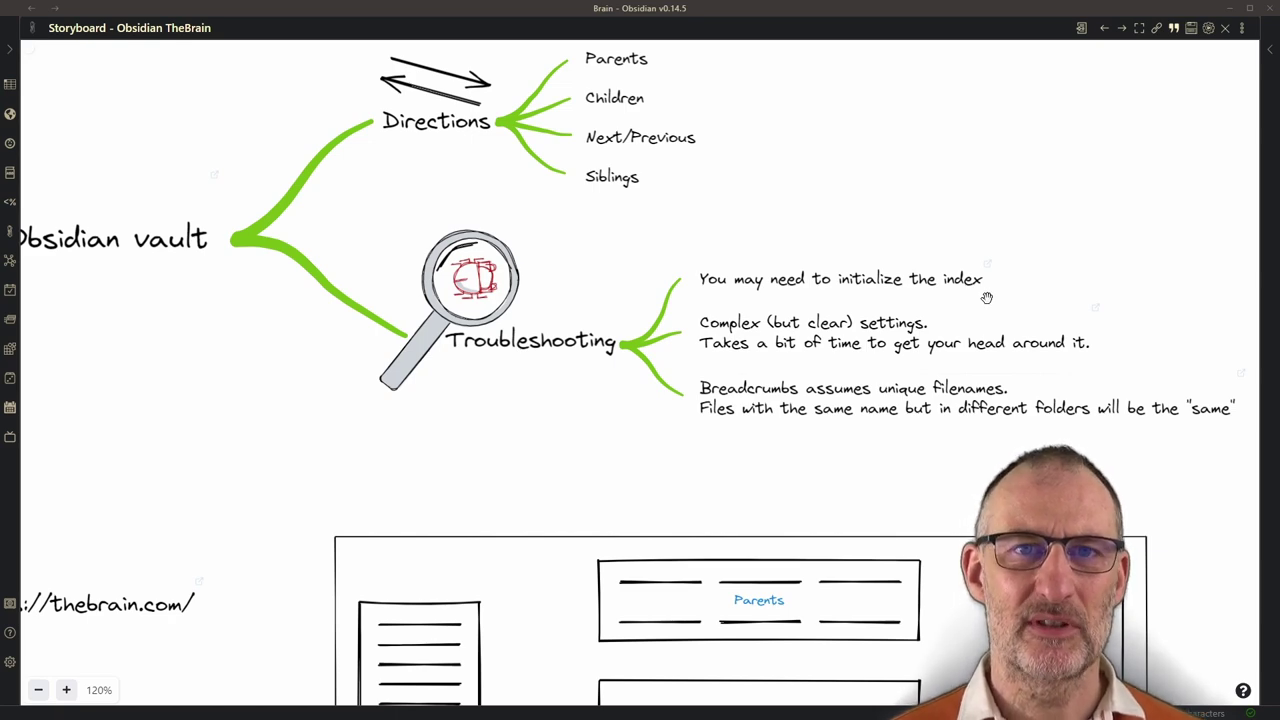
{"action": "left_click", "coordinate": [1270, 49]}
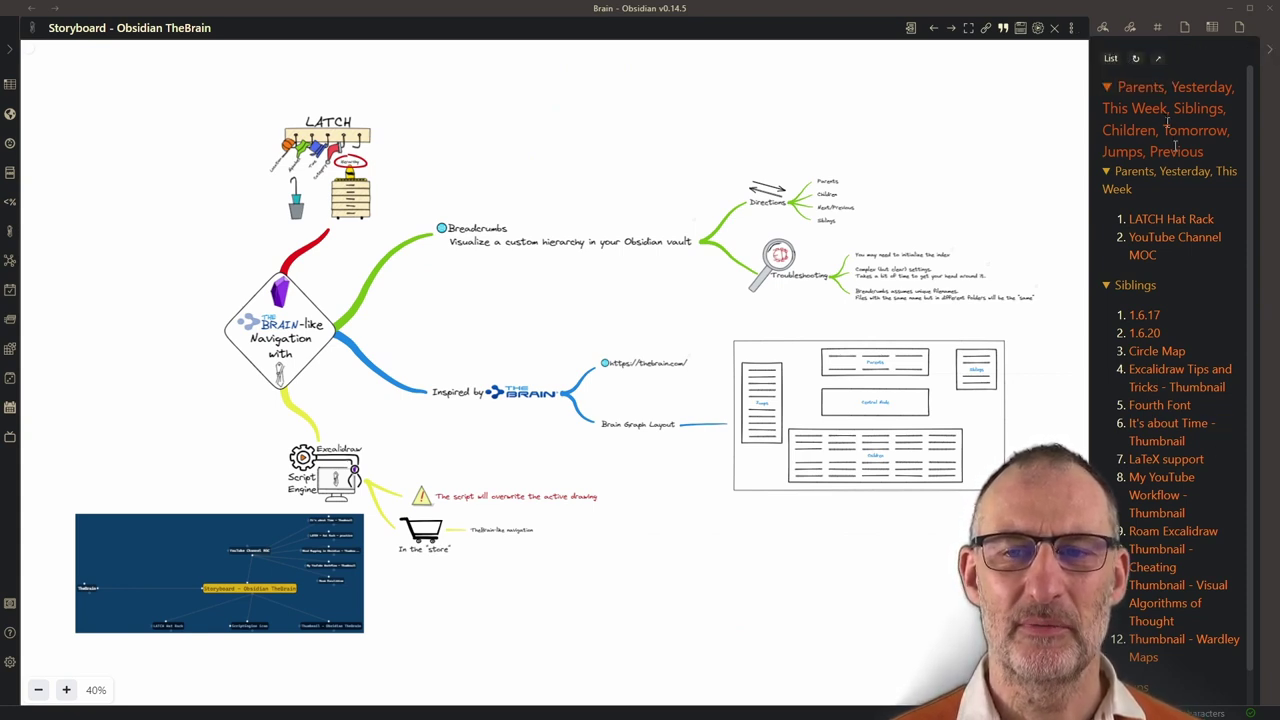
{"action": "left_click", "coordinate": [1136, 60]}
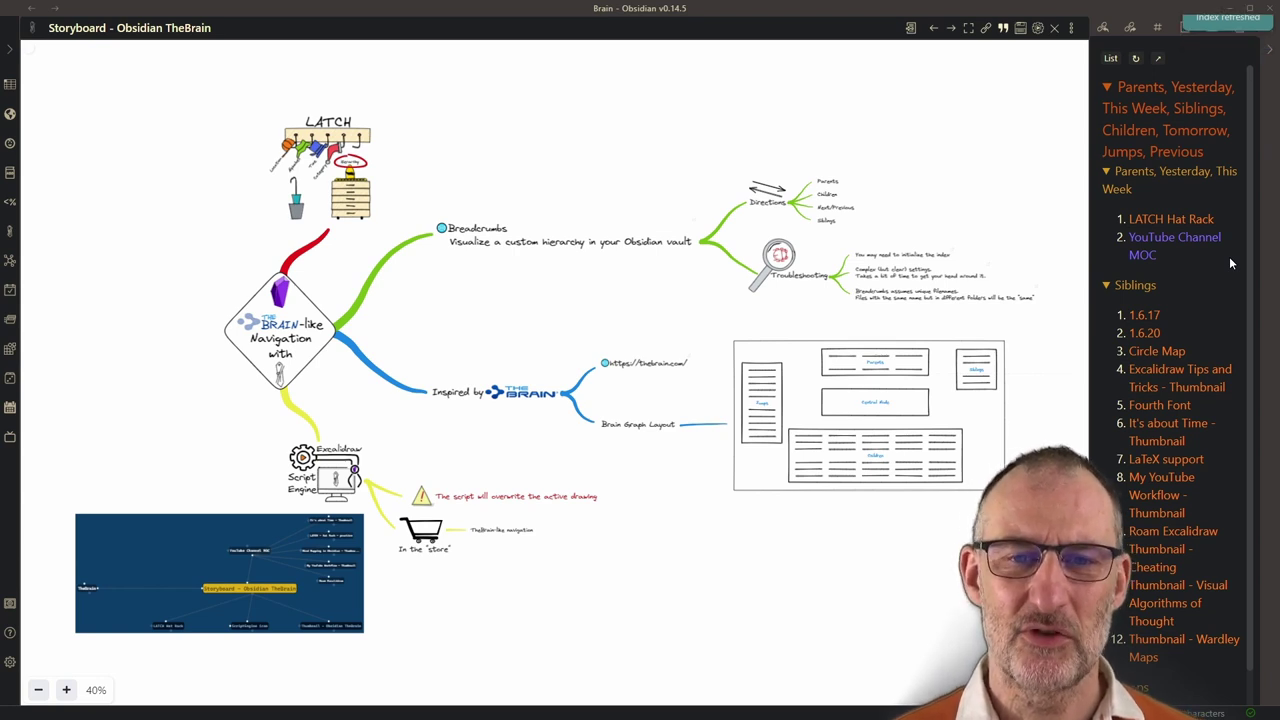
{"action": "left_click", "coordinate": [1270, 53]}
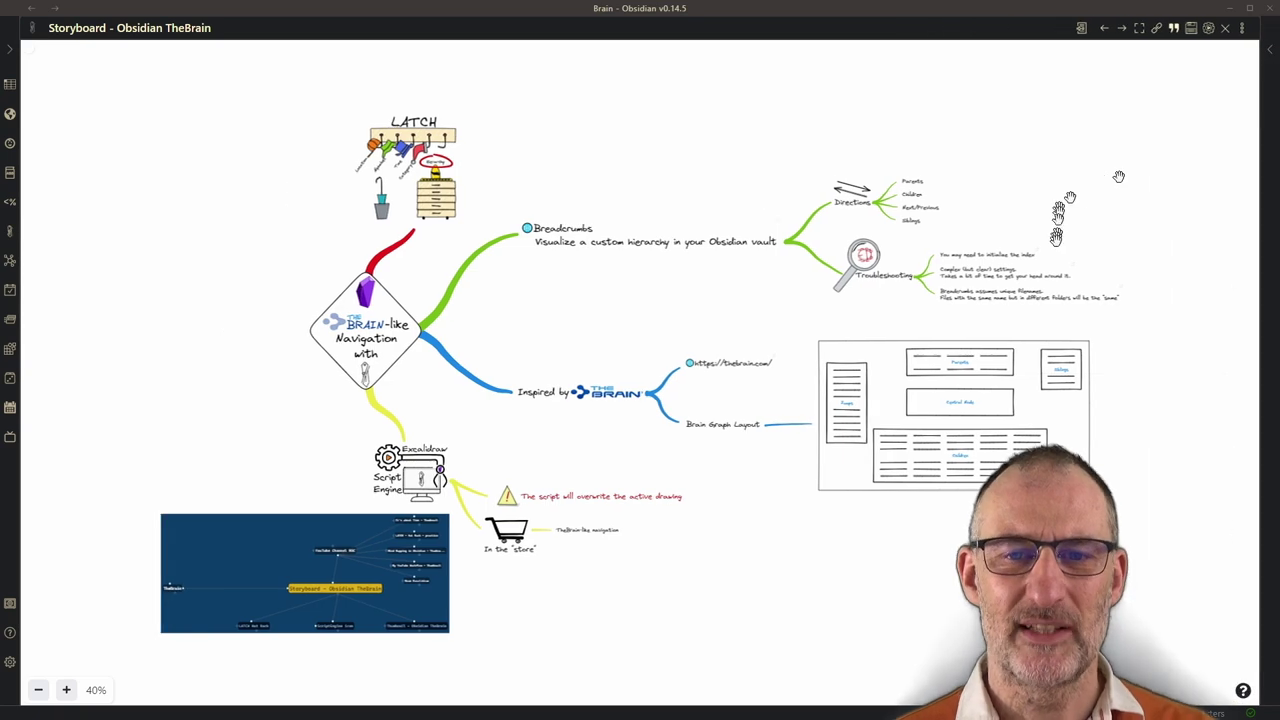
- Examine the storyboard's Troubleshooting notes on index initialization, complex settings and unique filenames
{"action": "scroll", "coordinate": [1044, 296], "scroll_direction": "up", "scroll_amount": 6}
{"action": "scroll", "coordinate": [900, 270], "scroll_direction": "right", "scroll_amount": 3}
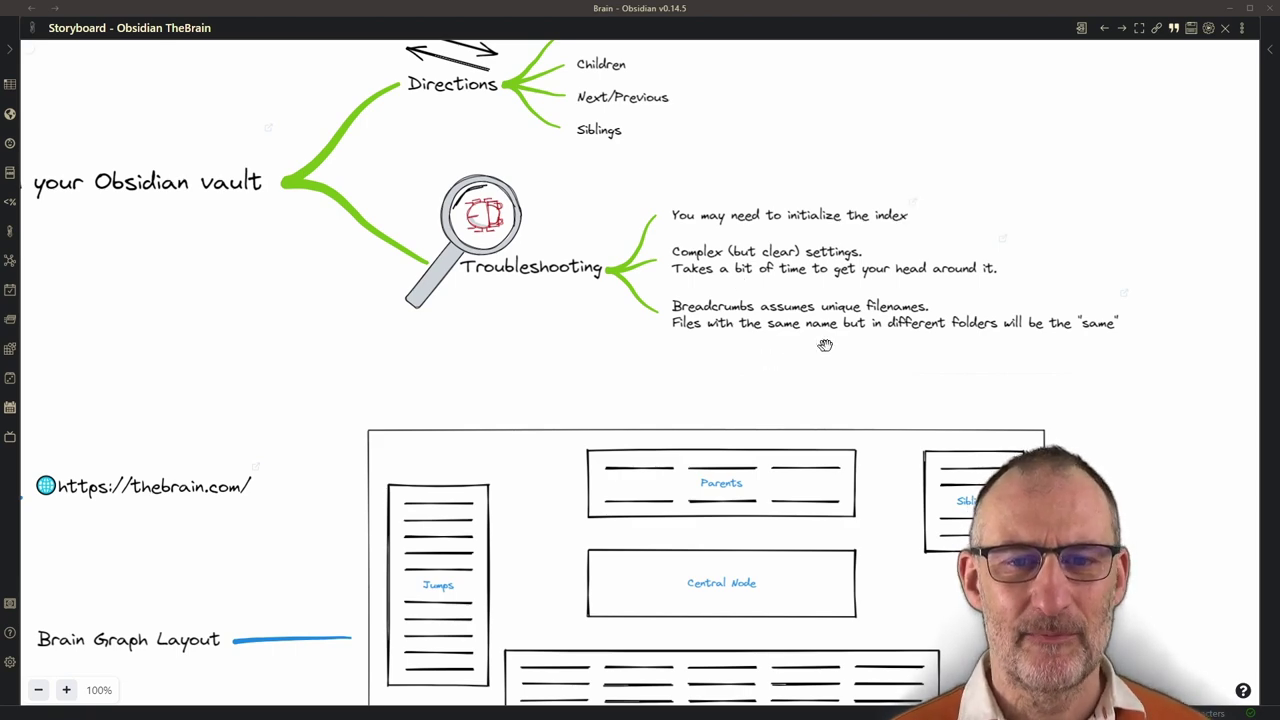
{"action": "scroll", "coordinate": [966, 318], "scroll_direction": "up", "scroll_amount": 4}
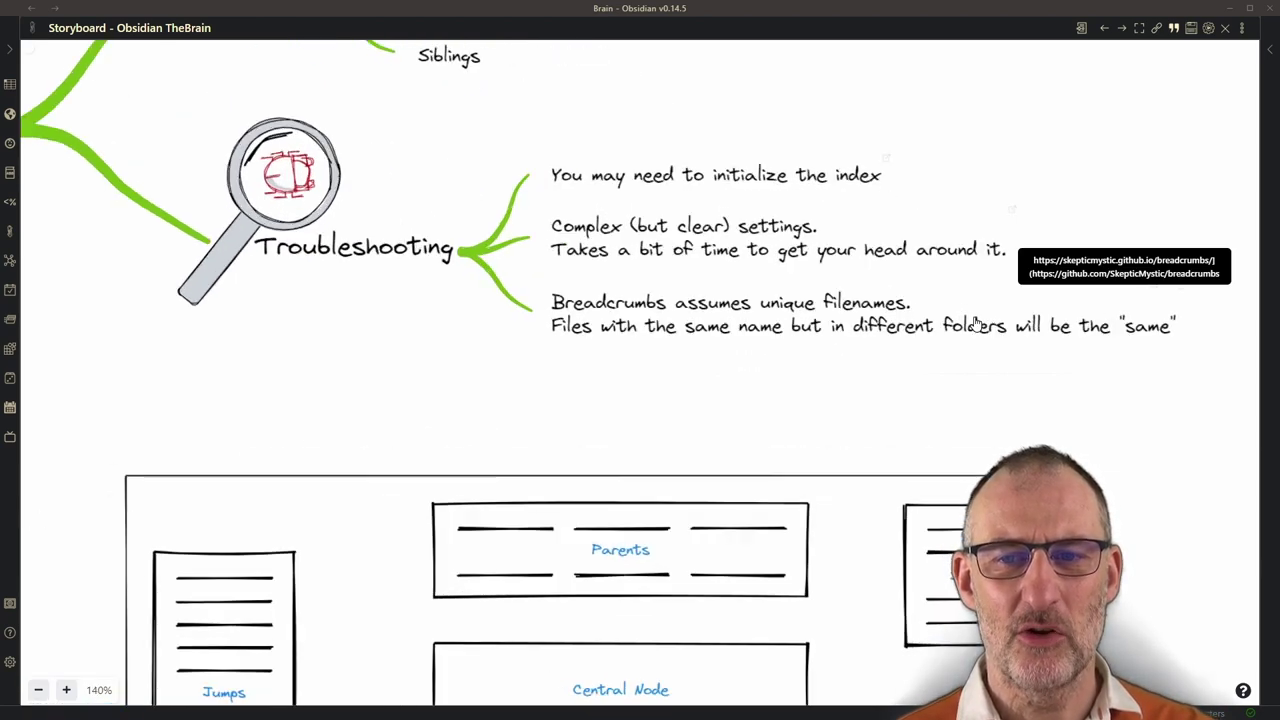
{"action": "left_click_drag", "start_coordinate": [1060, 399], "coordinate": [1014, 413]}
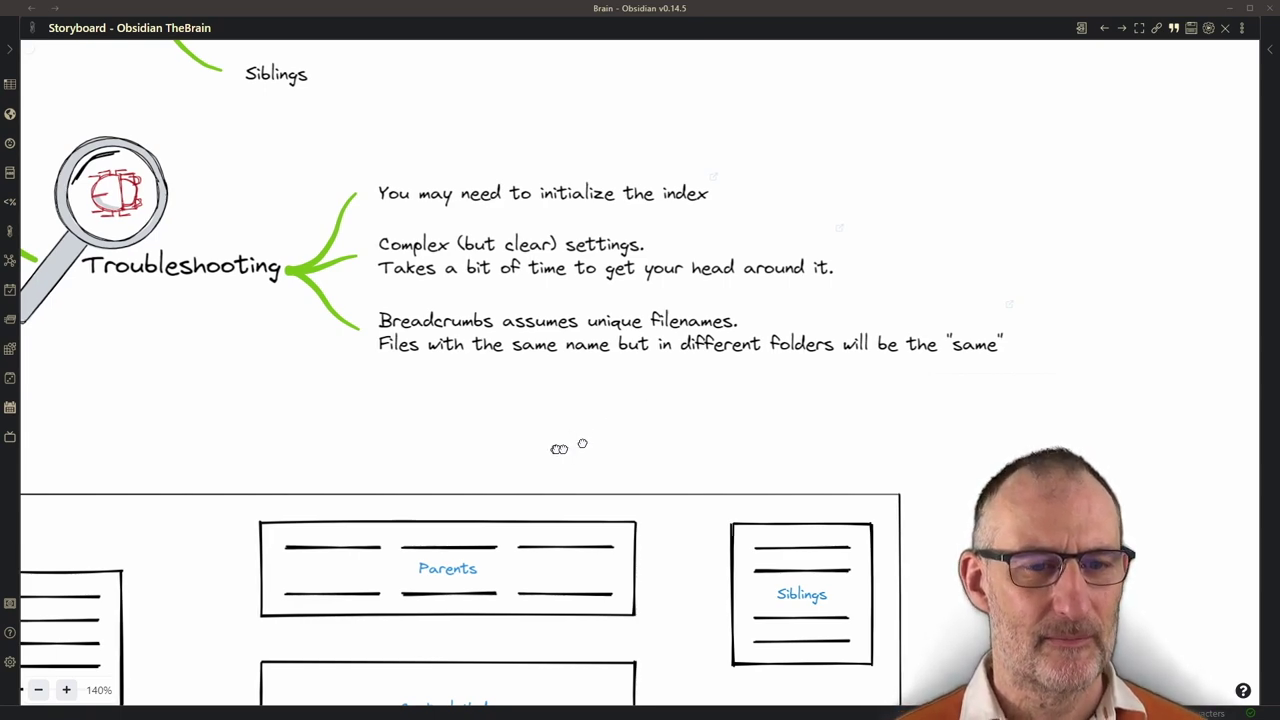
- Examine the Inspired by TheBrain branch and the Brain Graph Layout diagram in the storyboard
{"action": "mouse_move", "coordinate": [557, 446]}
{"action": "left_mouse_down"}
{"action": "mouse_move", "coordinate": [1120, 244]}
{"action": "mouse_move", "coordinate": [1213, 197]}
{"action": "left_mouse_up"}
{"action": "left_click_drag", "start_coordinate": [443, 418], "coordinate": [946, 428]}
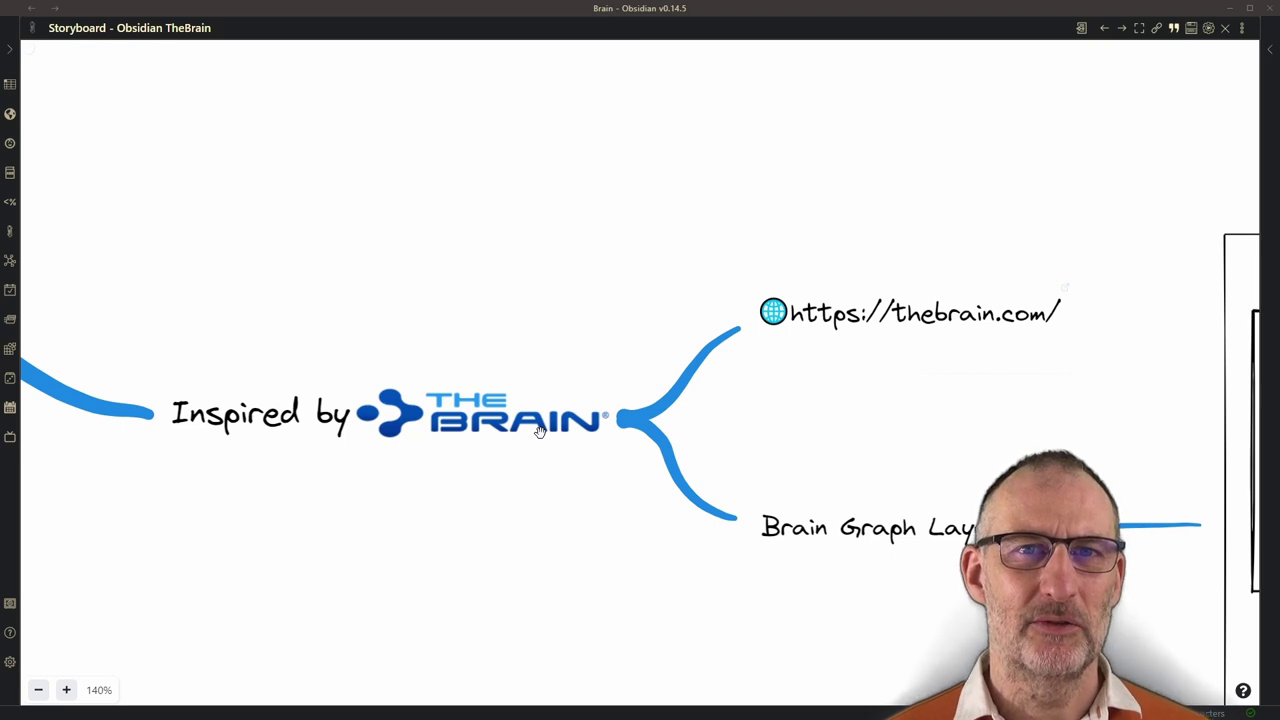
{"action": "left_click_drag", "start_coordinate": [1084, 412], "coordinate": [1110, 390]}
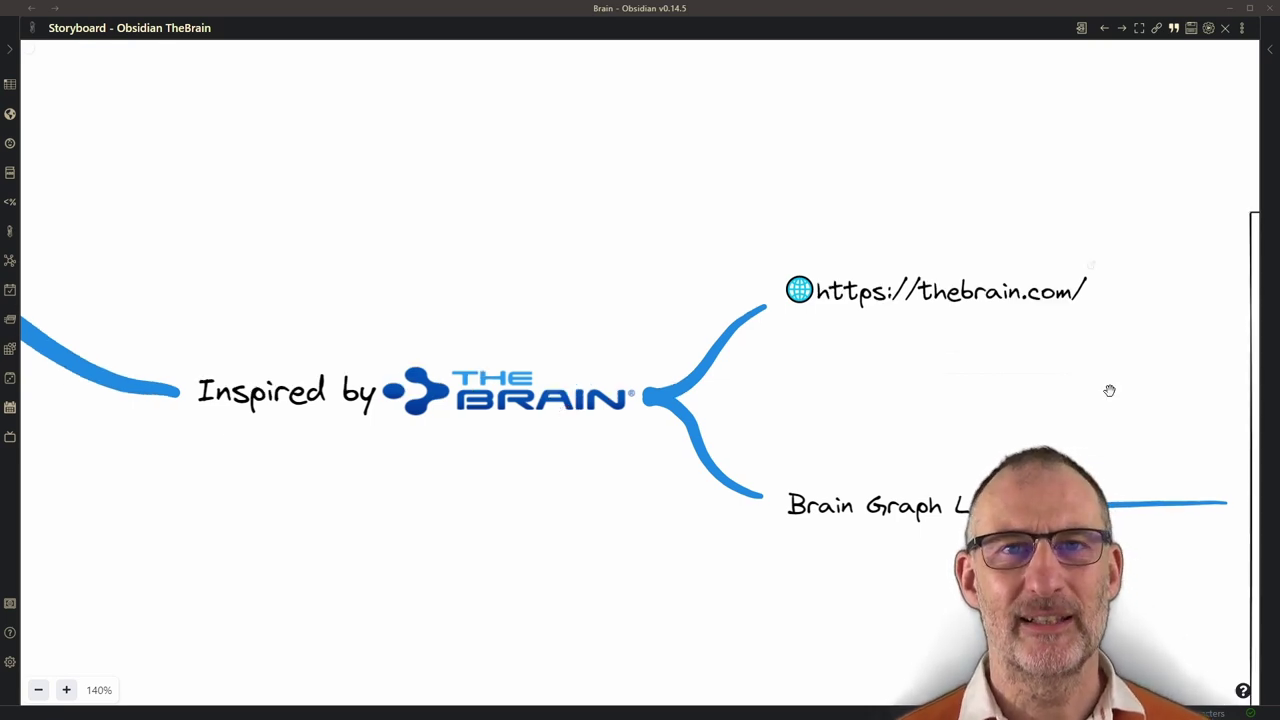
{"action": "mouse_move", "coordinate": [1110, 390]}
{"action": "left_mouse_down"}
{"action": "mouse_move", "coordinate": [33, 322]}
{"action": "mouse_move", "coordinate": [18, 288]}
{"action": "mouse_move", "coordinate": [47, 286]}
{"action": "left_mouse_up"}
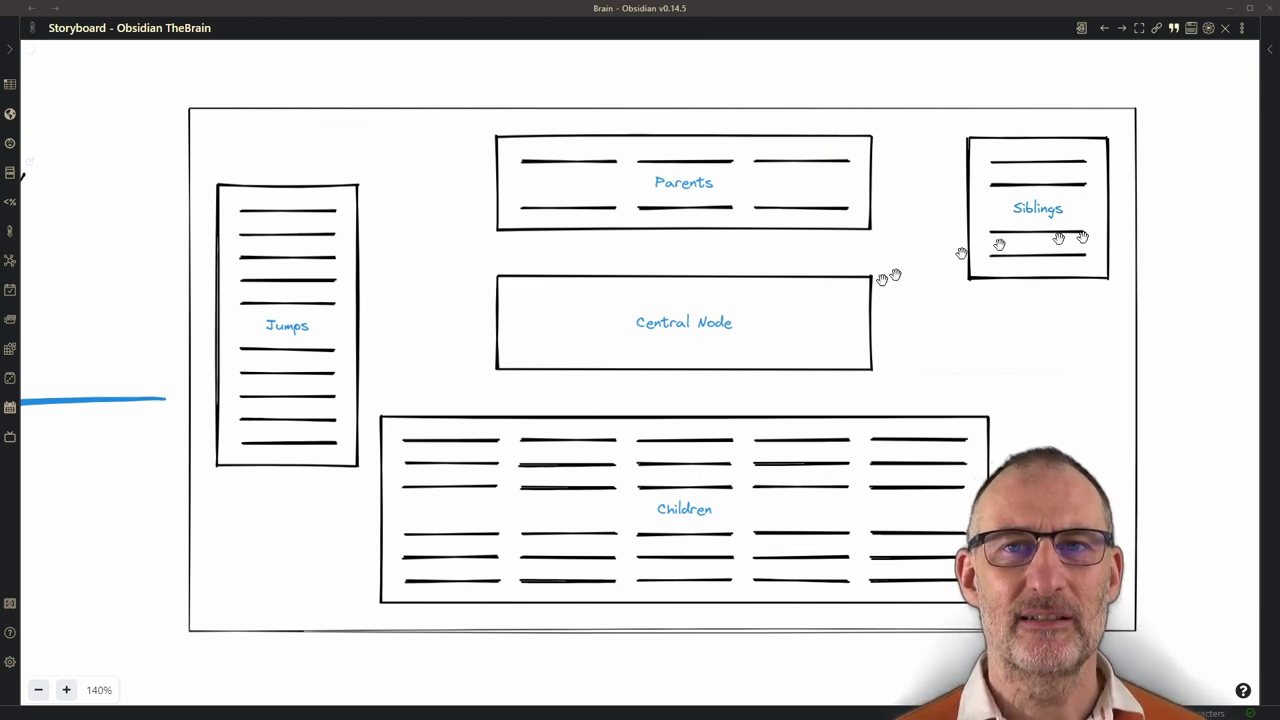
- Go to the storyboard's Excalidraw Script Engine branch, view the Script Engine store's introduction page, and close it
{"action": "left_click_drag", "start_coordinate": [125, 602], "coordinate": [1140, 270]}
{"action": "left_click_drag", "start_coordinate": [370, 100], "coordinate": [760, 146]}
{"action": "left_click_drag", "start_coordinate": [640, 60], "coordinate": [898, 272]}
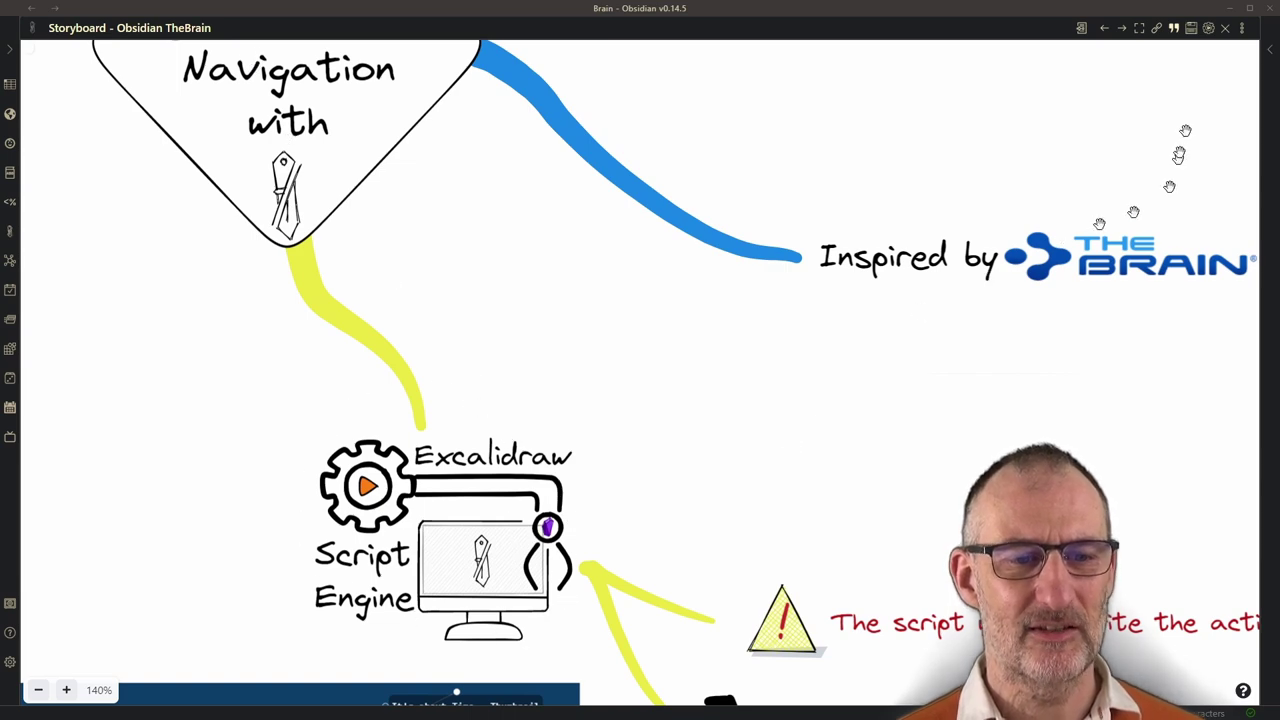
{"action": "left_click", "coordinate": [1207, 30]}
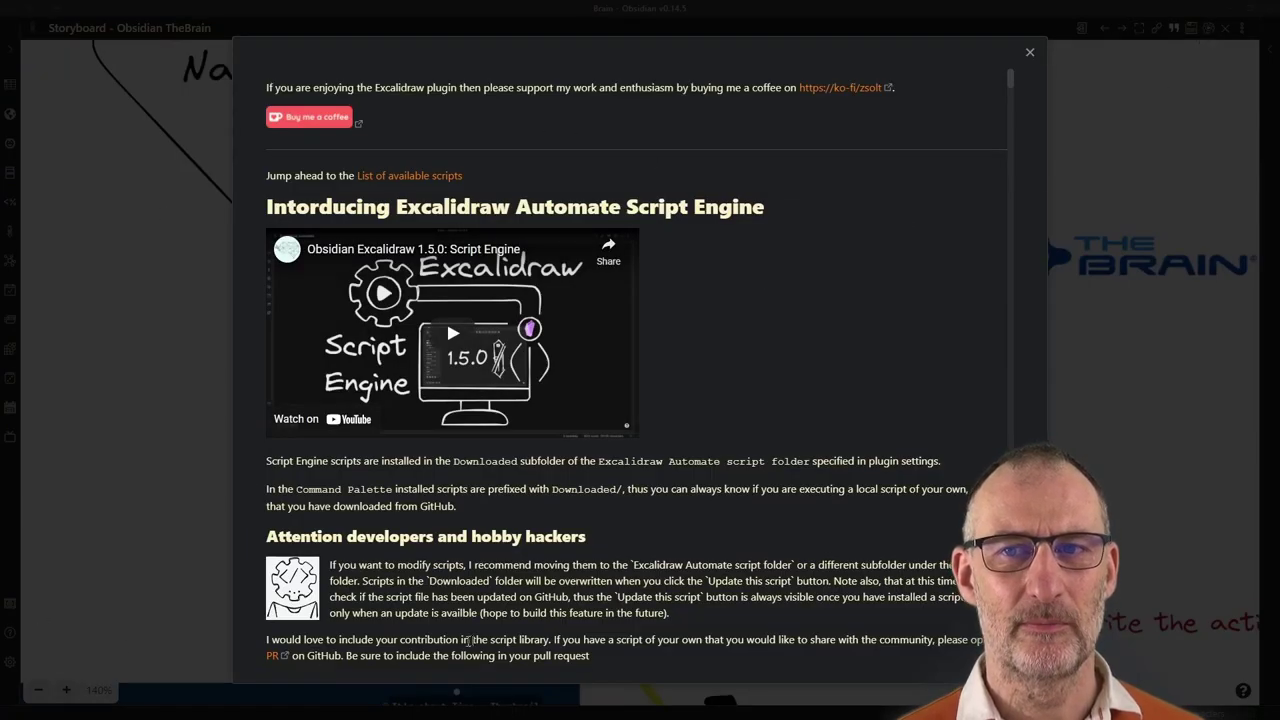
{"action": "left_click", "coordinate": [1030, 52]}
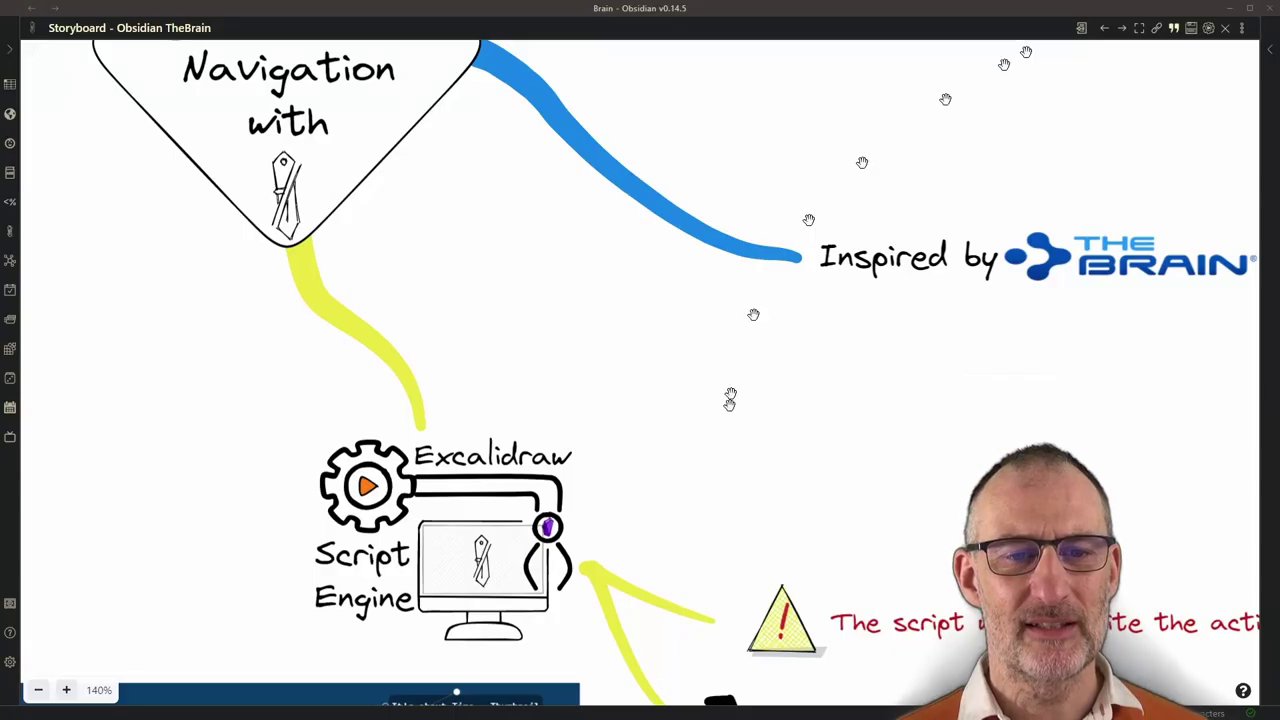
- Review the warning about overwriting the active drawing, and create a new blank Excalidraw drawing in a pane beside the storyboard
{"action": "scroll", "coordinate": [870, 530], "scroll_direction": "down", "scroll_amount": 5}
{"action": "scroll", "coordinate": [870, 530], "scroll_direction": "right", "scroll_amount": 6}
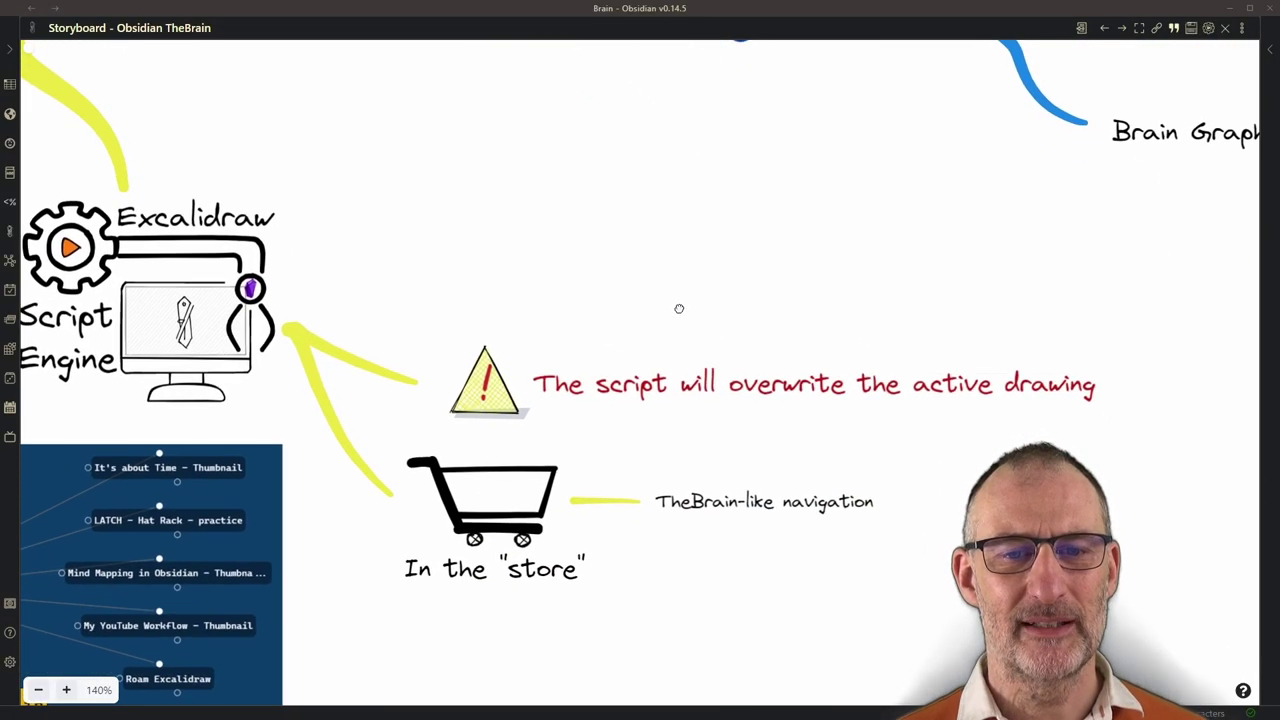
{"action": "left_click_drag", "start_coordinate": [679, 308], "coordinate": [657, 303]}
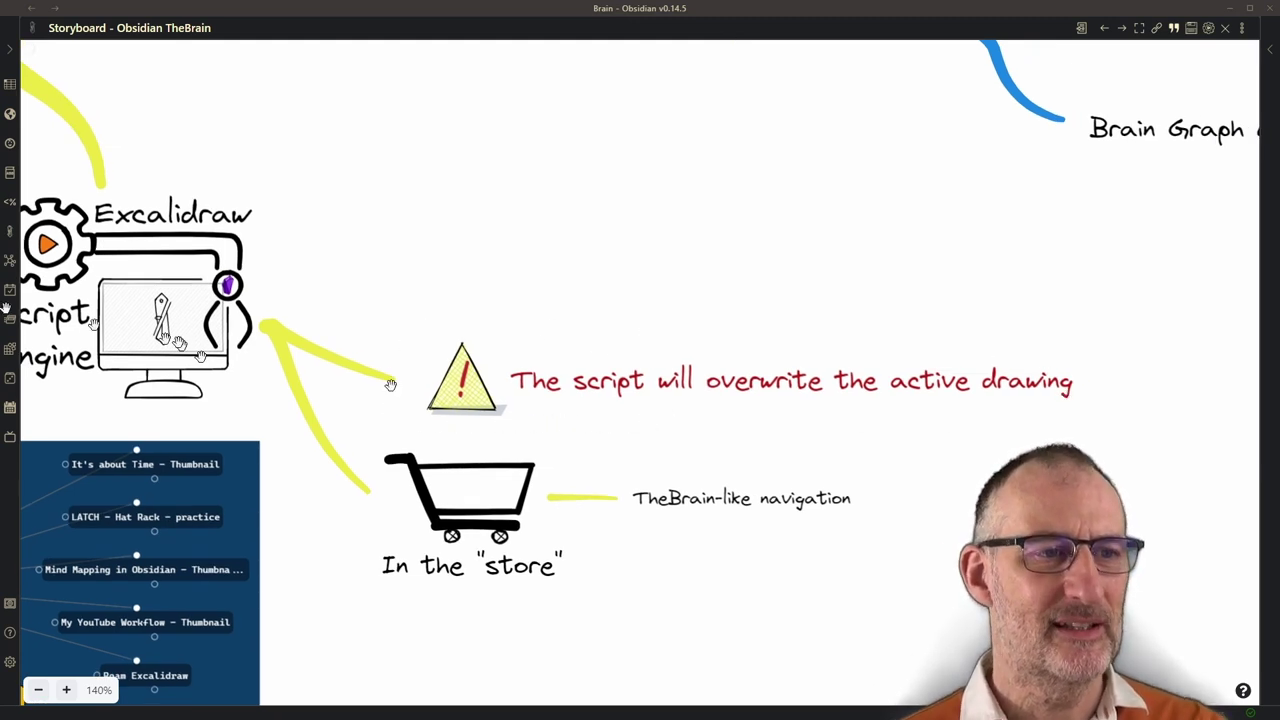
{"action": "left_click", "coordinate": [9, 233], "text": "ctrl"}
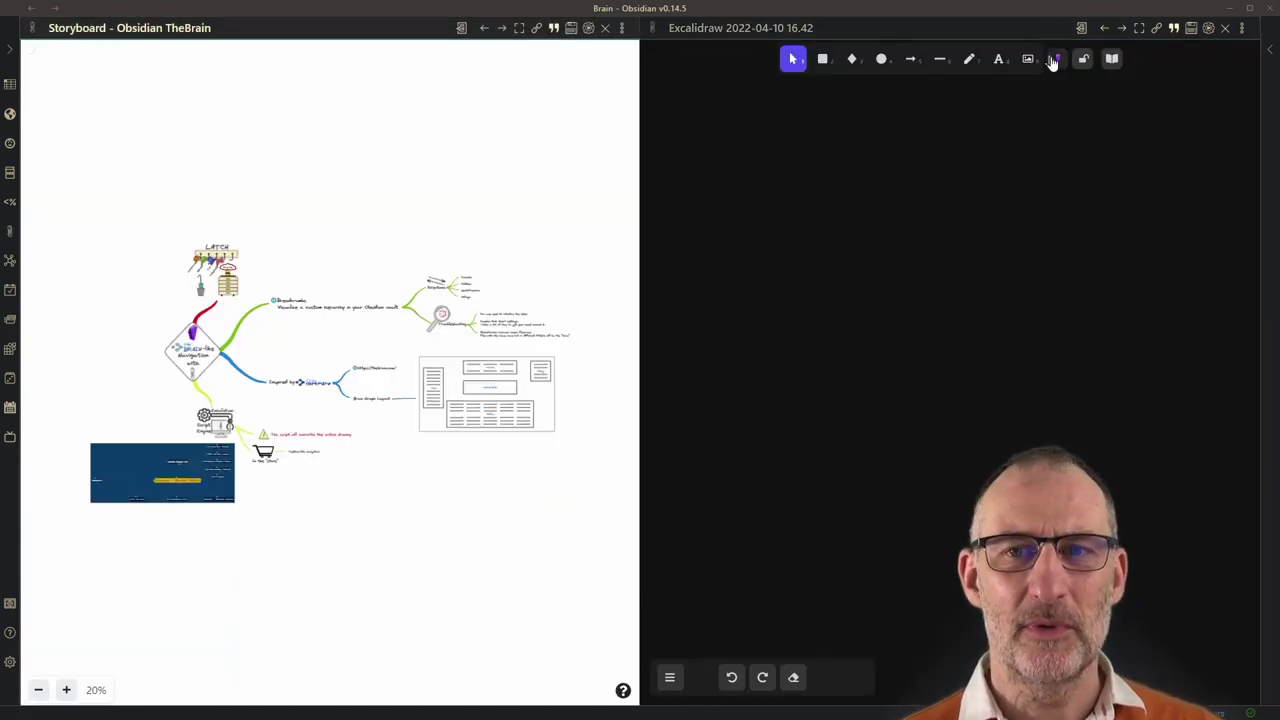
- Browse the Excalidraw script list and run the brain graph user script in the new blank drawing
{"action": "left_click", "coordinate": [1056, 60]}
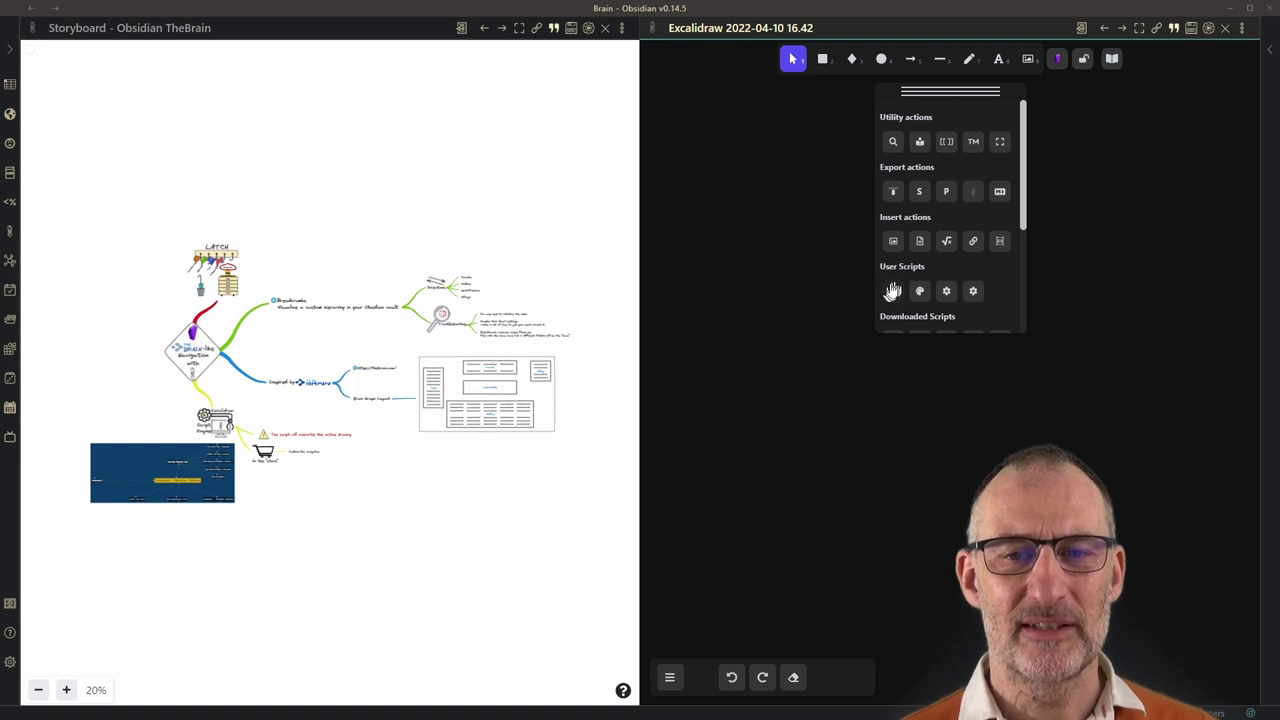
{"action": "scroll", "coordinate": [886, 315], "scroll_direction": "down", "scroll_amount": 2}
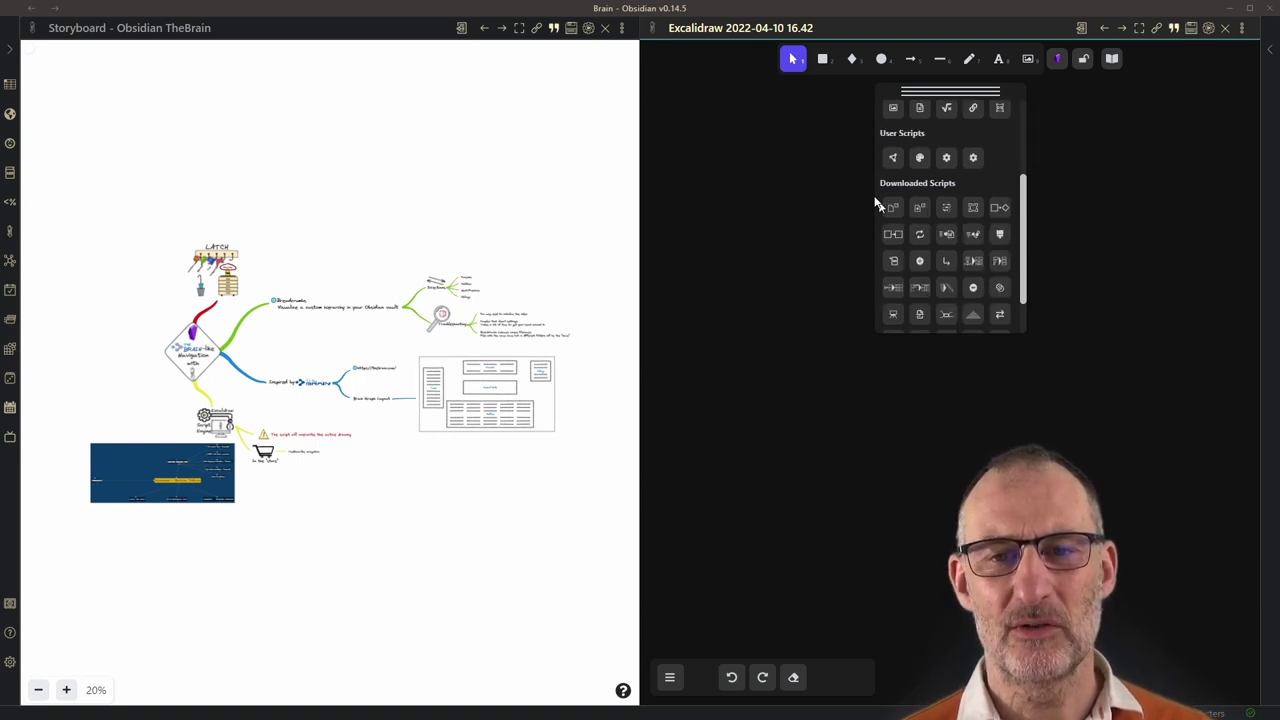
{"action": "scroll", "coordinate": [990, 225], "scroll_direction": "down", "scroll_amount": 1}
{"action": "scroll", "coordinate": [975, 252], "scroll_direction": "up", "scroll_amount": 3}
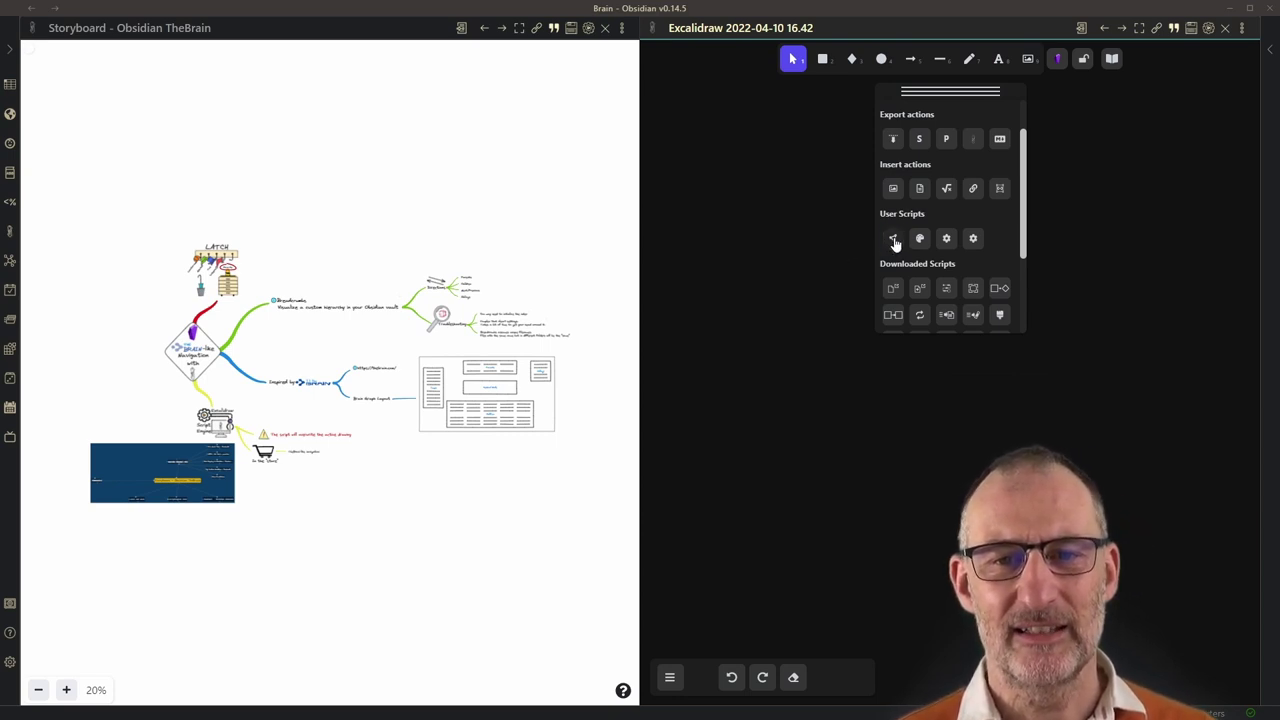
{"action": "left_click", "coordinate": [894, 241]}
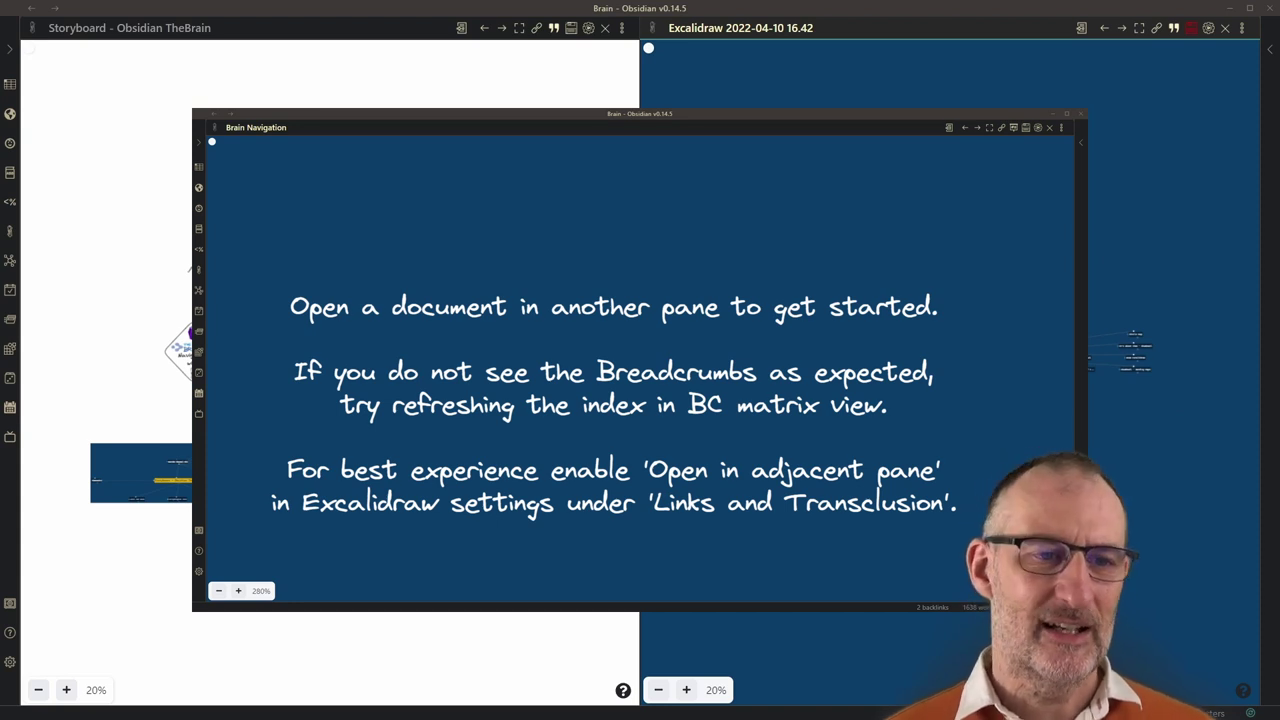
- Activate the storyboard to build its graph, and navigate through the LATCH Hat Rack node to Storyboard - About Time
{"action": "left_click", "coordinate": [177, 425]}
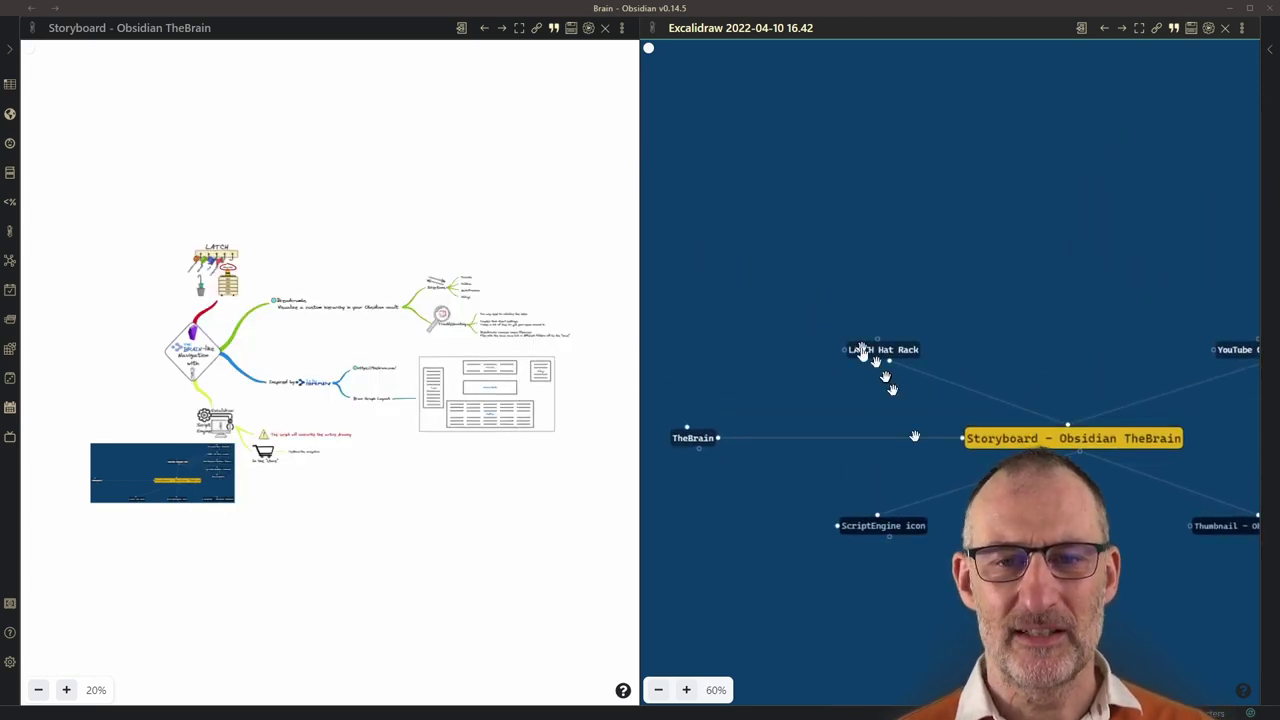
{"action": "left_click", "coordinate": [875, 349]}
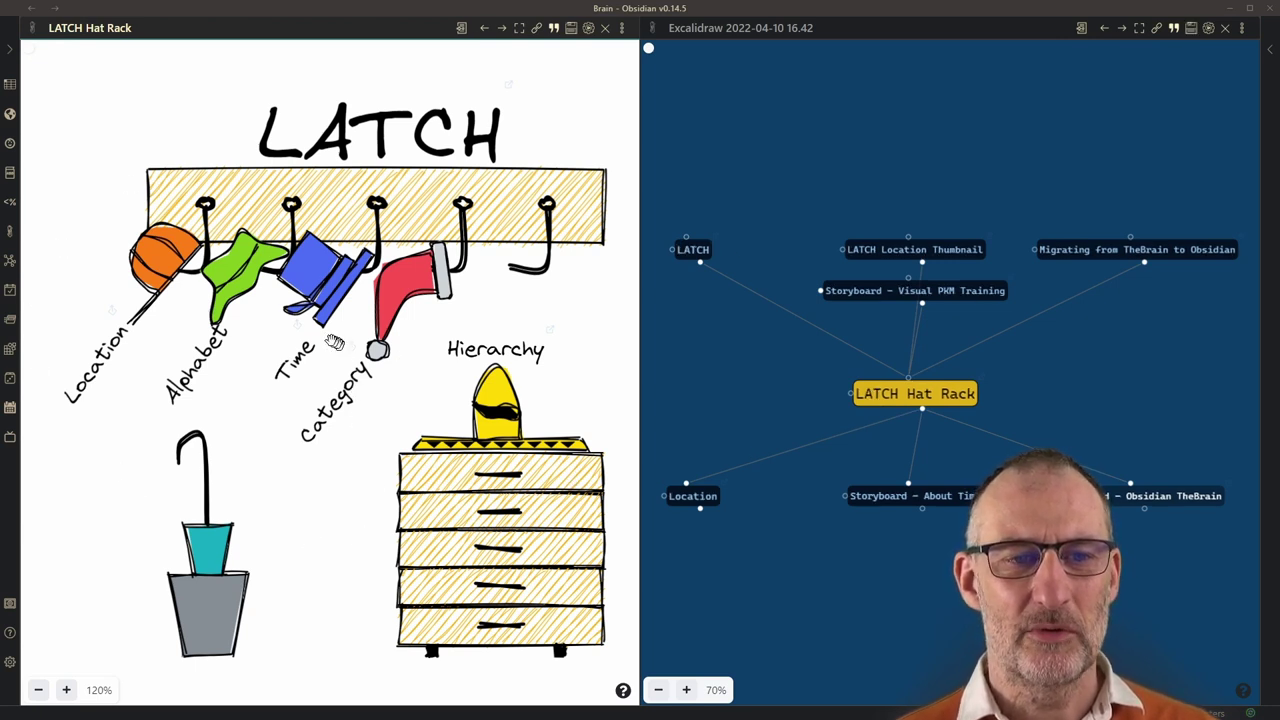
{"action": "left_click", "coordinate": [300, 338]}
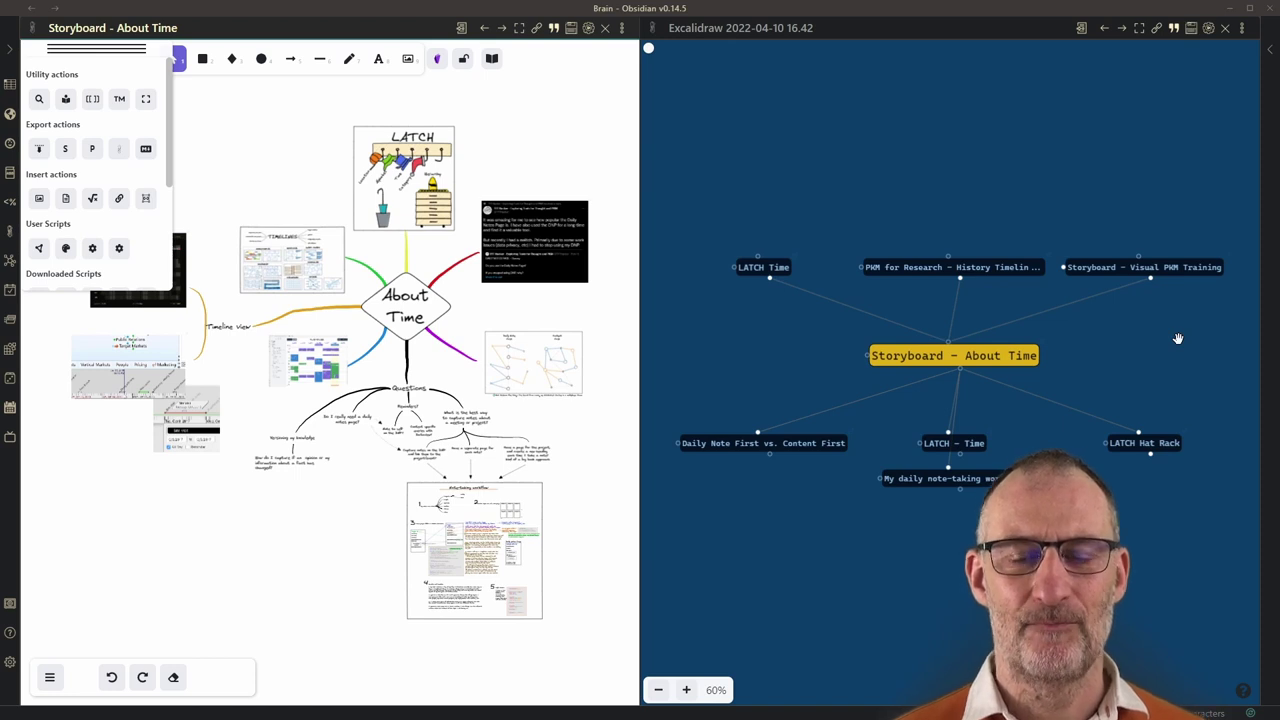
- Turn off view mode in the graph drawing, stop the brain graph script, and collapse the tools palette and move it aside
{"action": "right_click", "coordinate": [930, 147]}
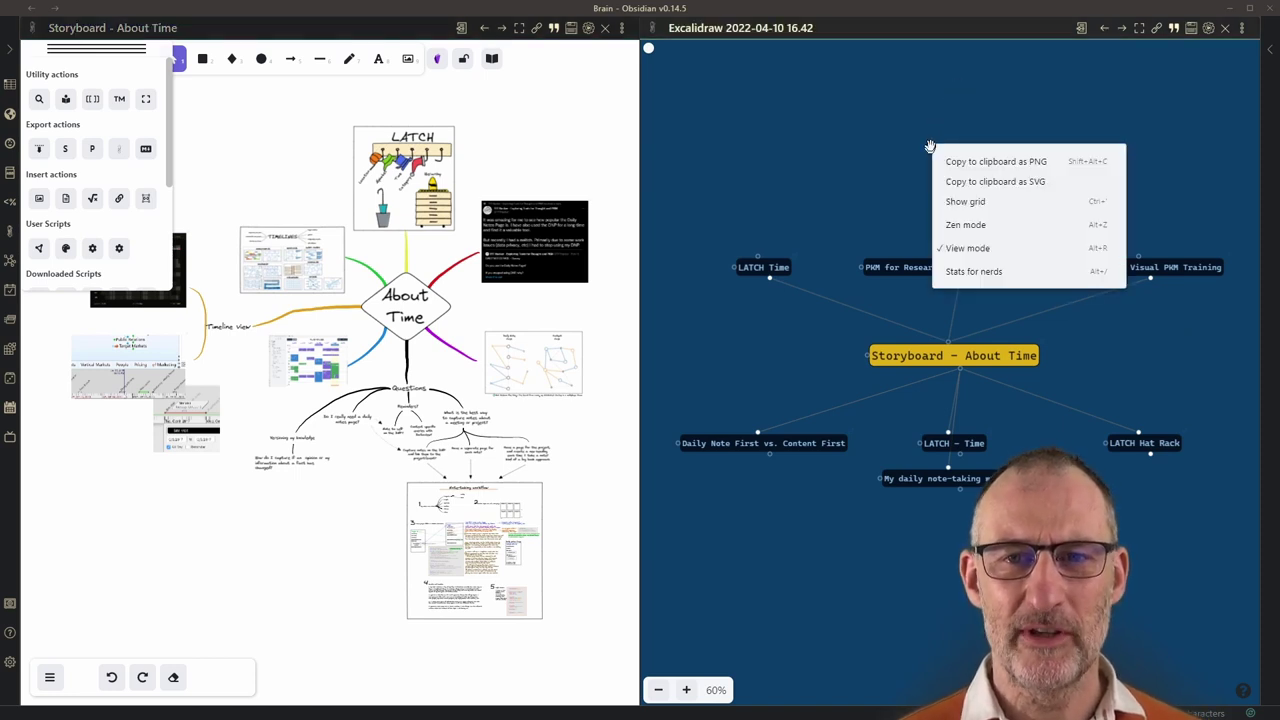
{"action": "left_click", "coordinate": [968, 250]}
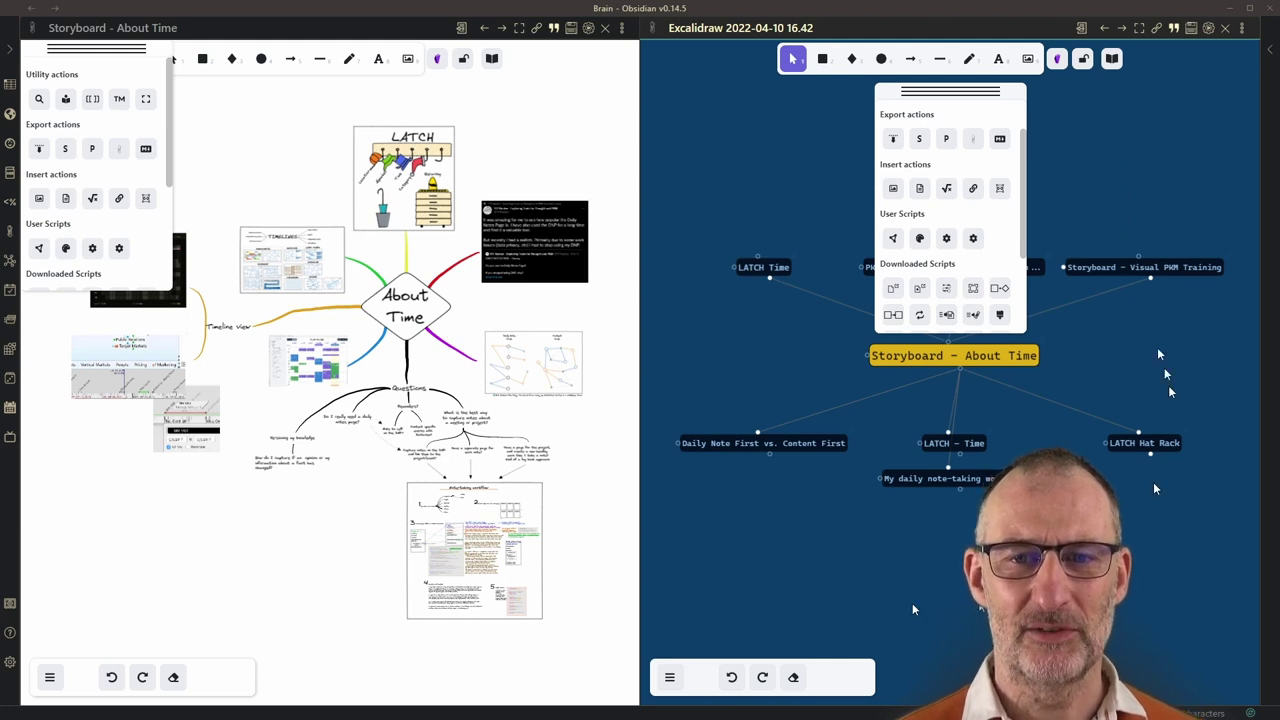
{"action": "left_click", "coordinate": [893, 241]}
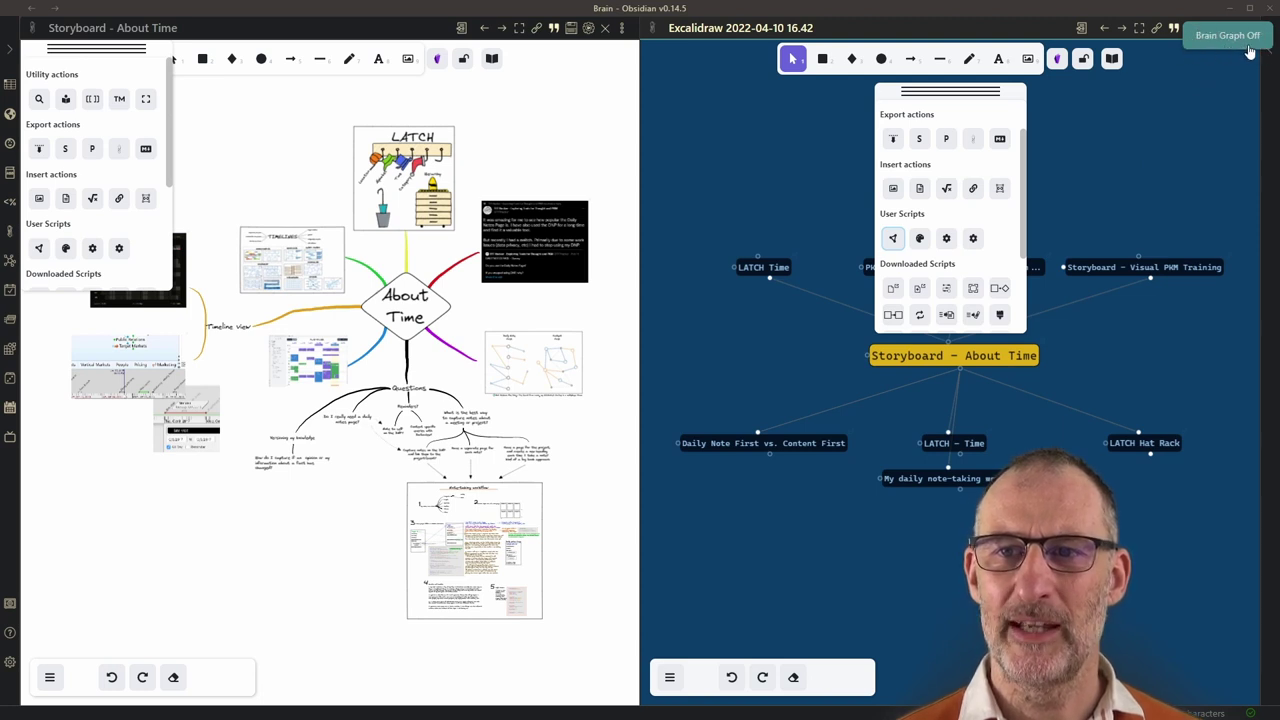
{"action": "left_click", "coordinate": [986, 91]}
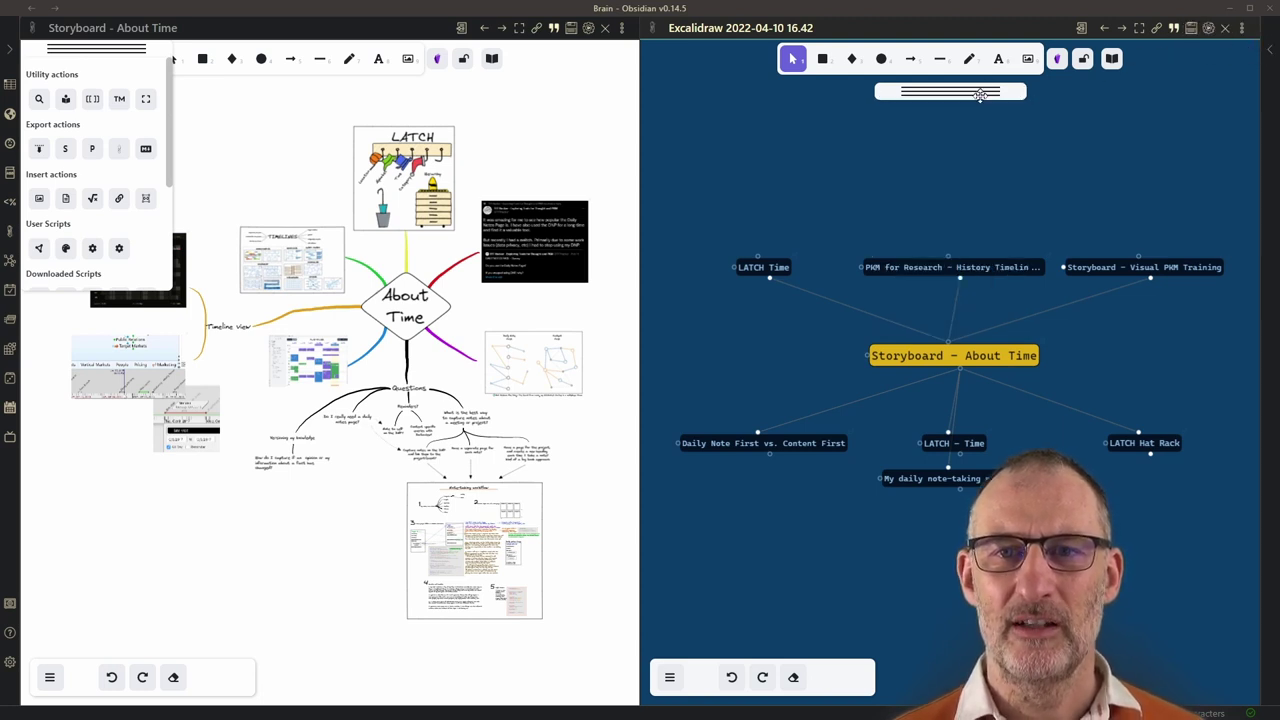
{"action": "left_click_drag", "start_coordinate": [986, 91], "coordinate": [827, 116]}
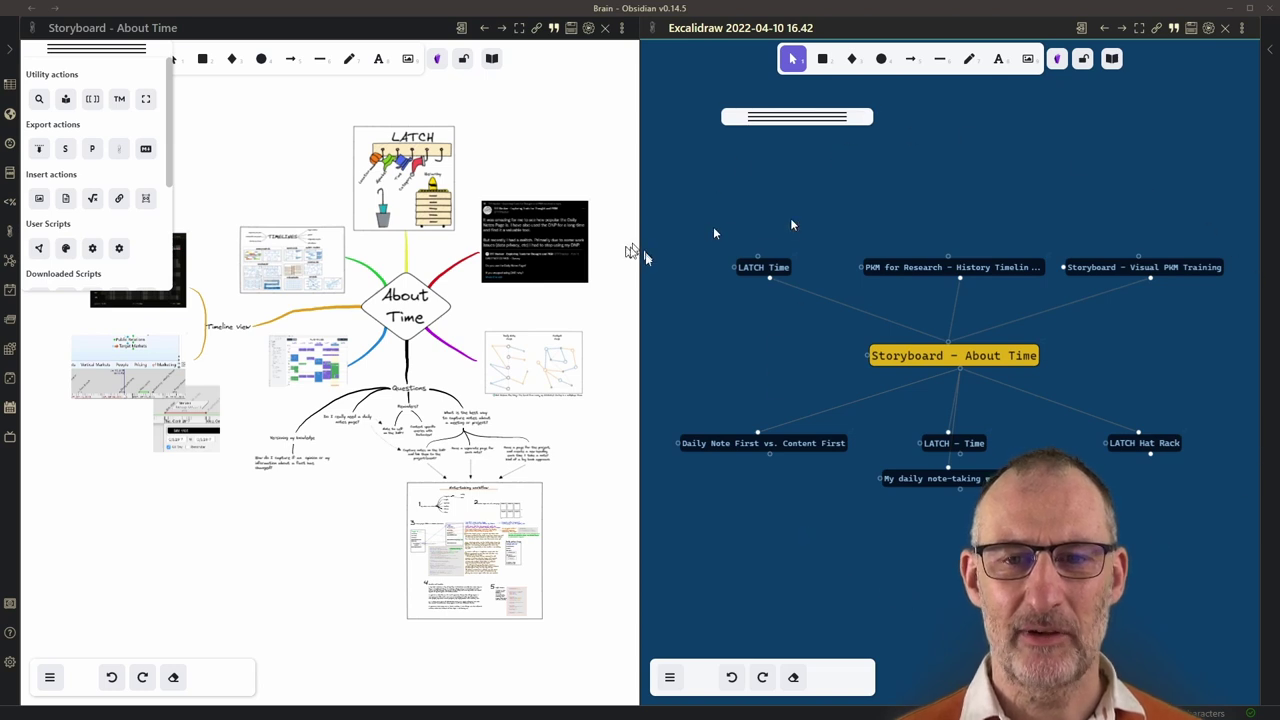
- Open the LATCH - Time drawing from the timelines image in the About Time storyboard
{"action": "left_click", "coordinate": [523, 137]}
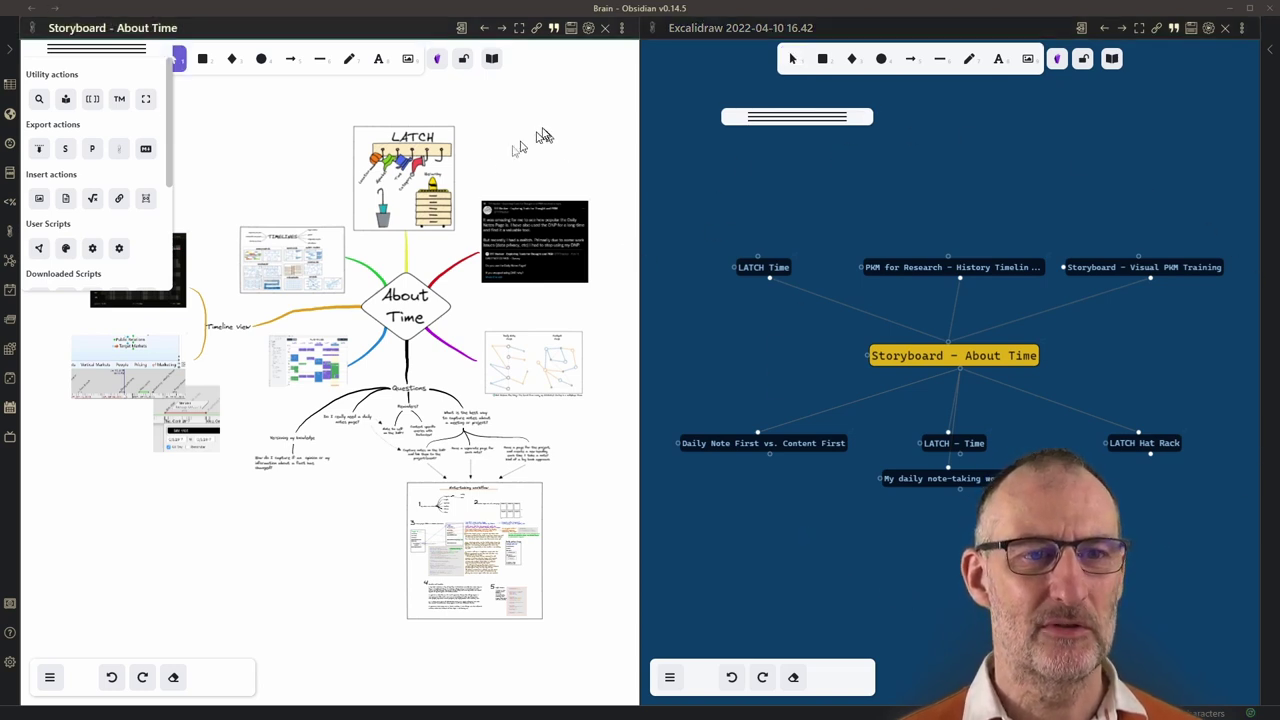
{"action": "left_click", "coordinate": [297, 259], "text": "ctrl"}
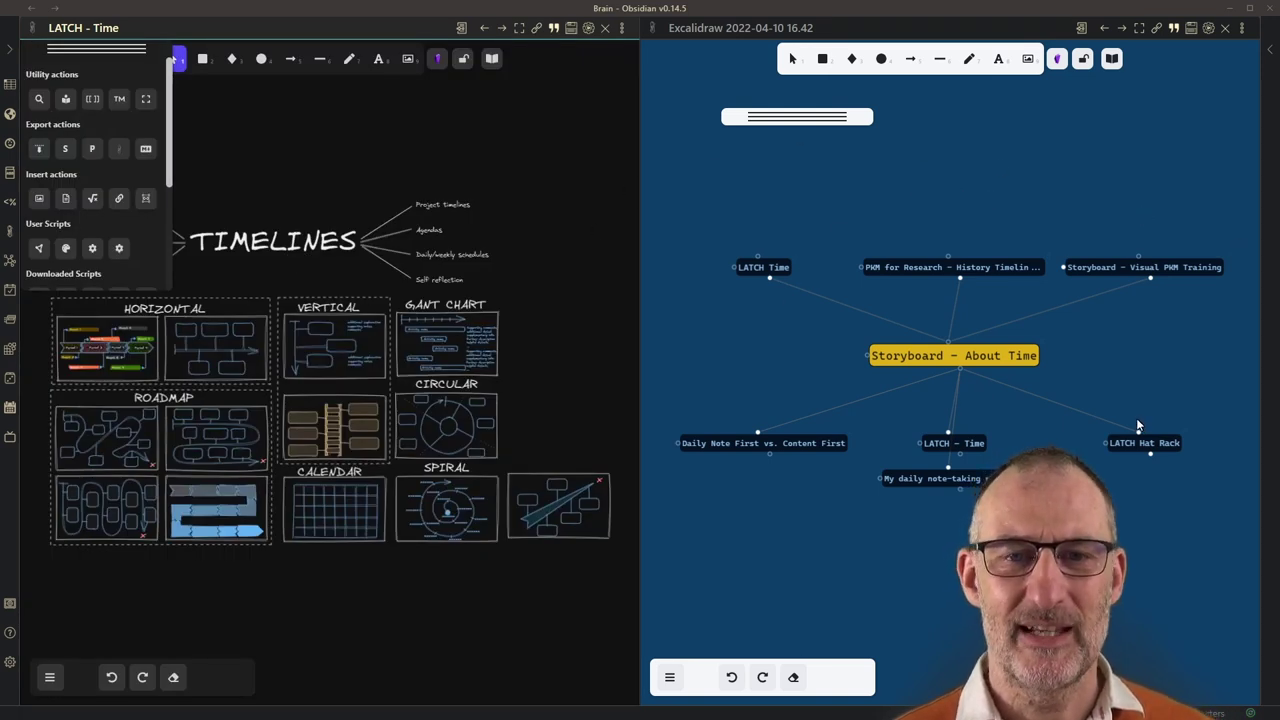
- Rearrange the Daily Note First vs. Content First, LATCH - Time and My daily note-taking nodes below the central graph node
{"action": "left_click_drag", "start_coordinate": [772, 450], "coordinate": [774, 516]}
{"action": "left_click_drag", "start_coordinate": [944, 444], "coordinate": [1024, 448]}
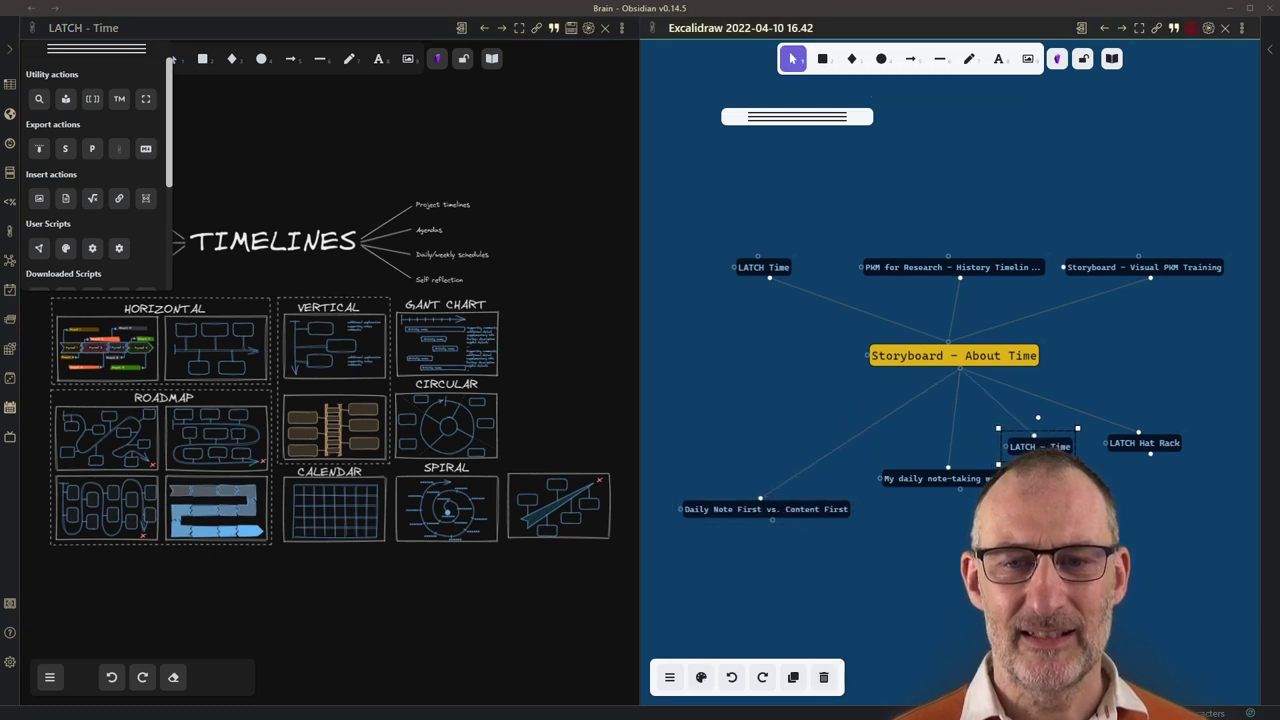
{"action": "left_click_drag", "start_coordinate": [935, 478], "coordinate": [930, 539]}
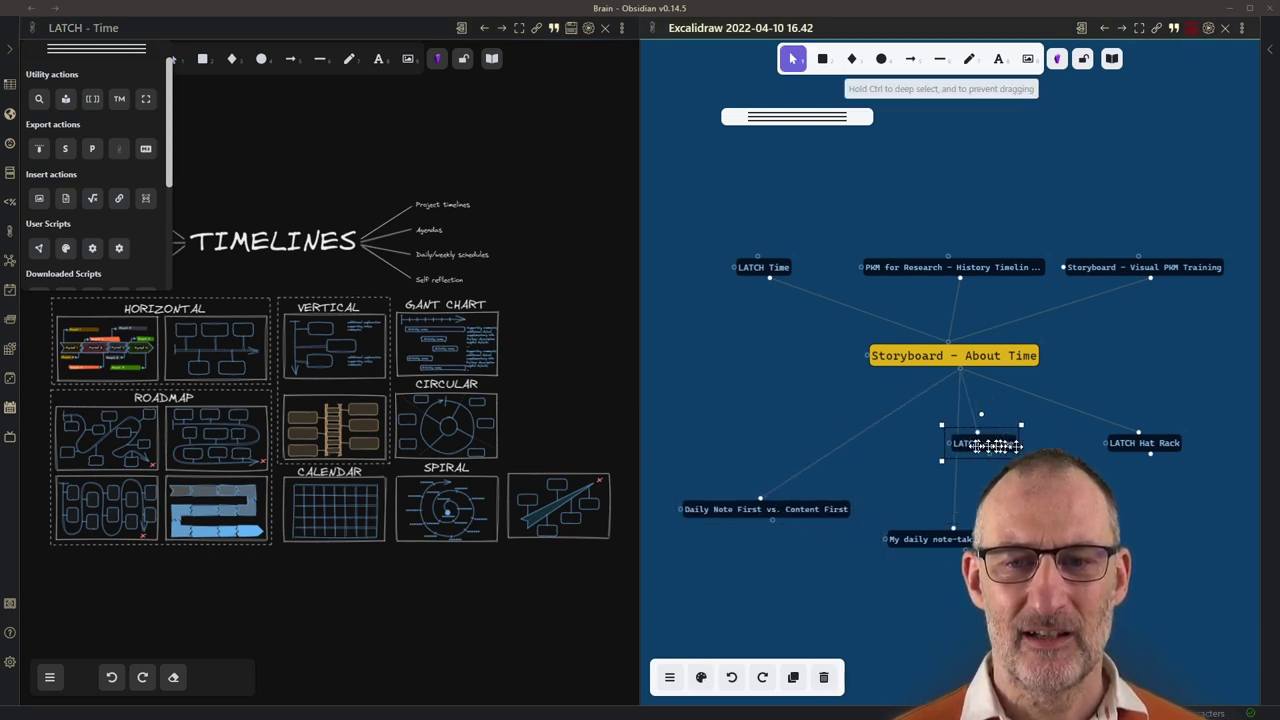
{"action": "left_click_drag", "start_coordinate": [988, 445], "coordinate": [938, 444]}
{"action": "left_click_drag", "start_coordinate": [930, 539], "coordinate": [986, 482]}
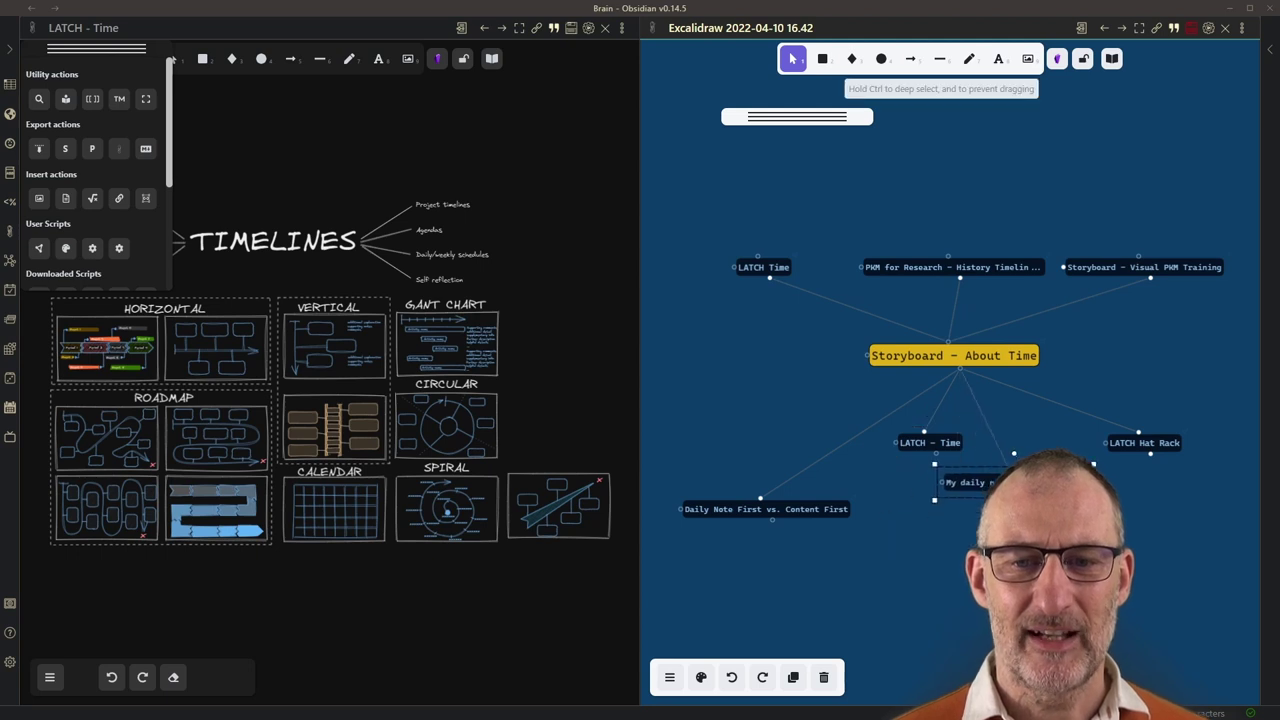
{"action": "left_click_drag", "start_coordinate": [818, 507], "coordinate": [860, 480]}
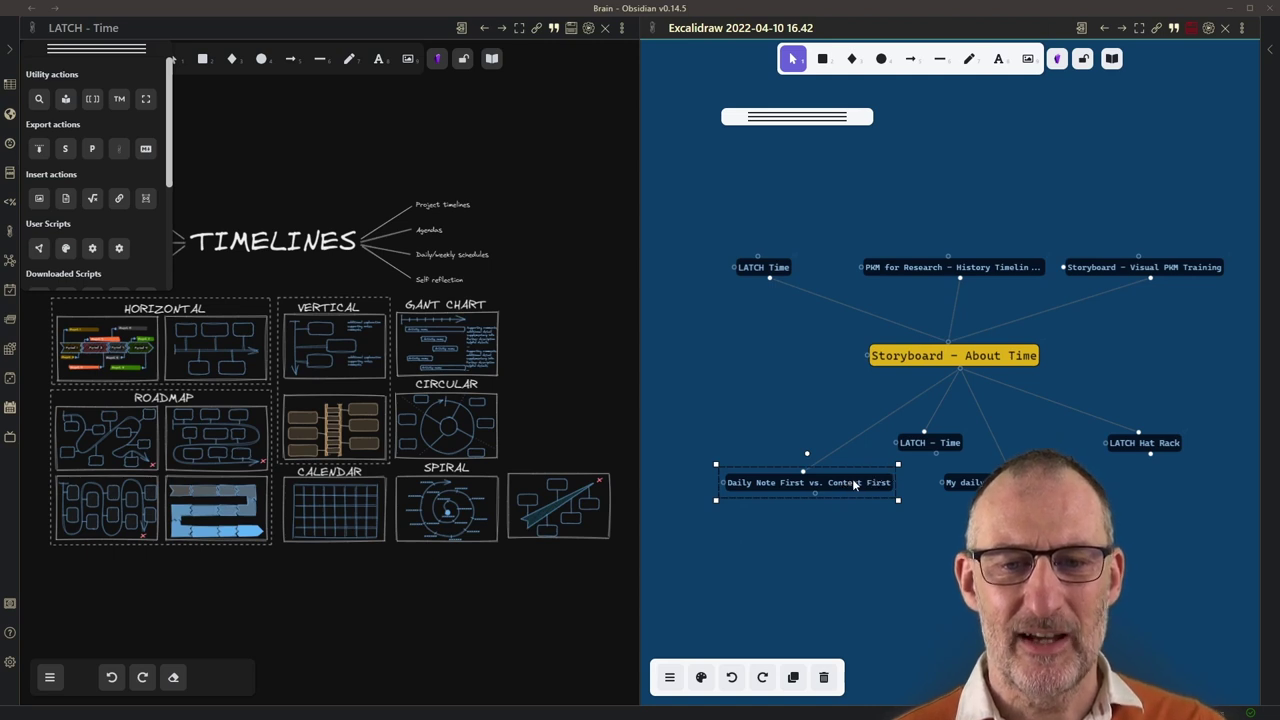
{"action": "left_click", "coordinate": [888, 543]}
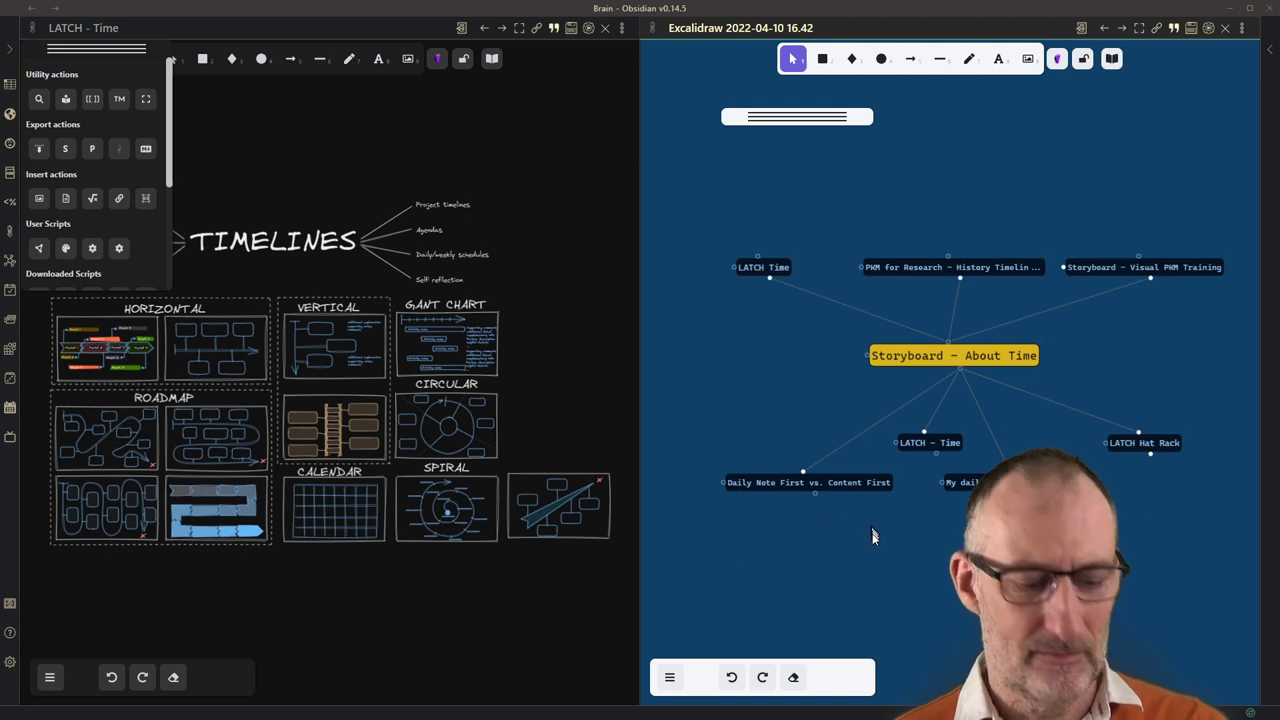
- Set the graph drawing's canvas background to light blue e7f5ff and draw a large diamond above the nodes
{"action": "scroll", "coordinate": [874, 538], "scroll_direction": "up", "scroll_amount": 5}
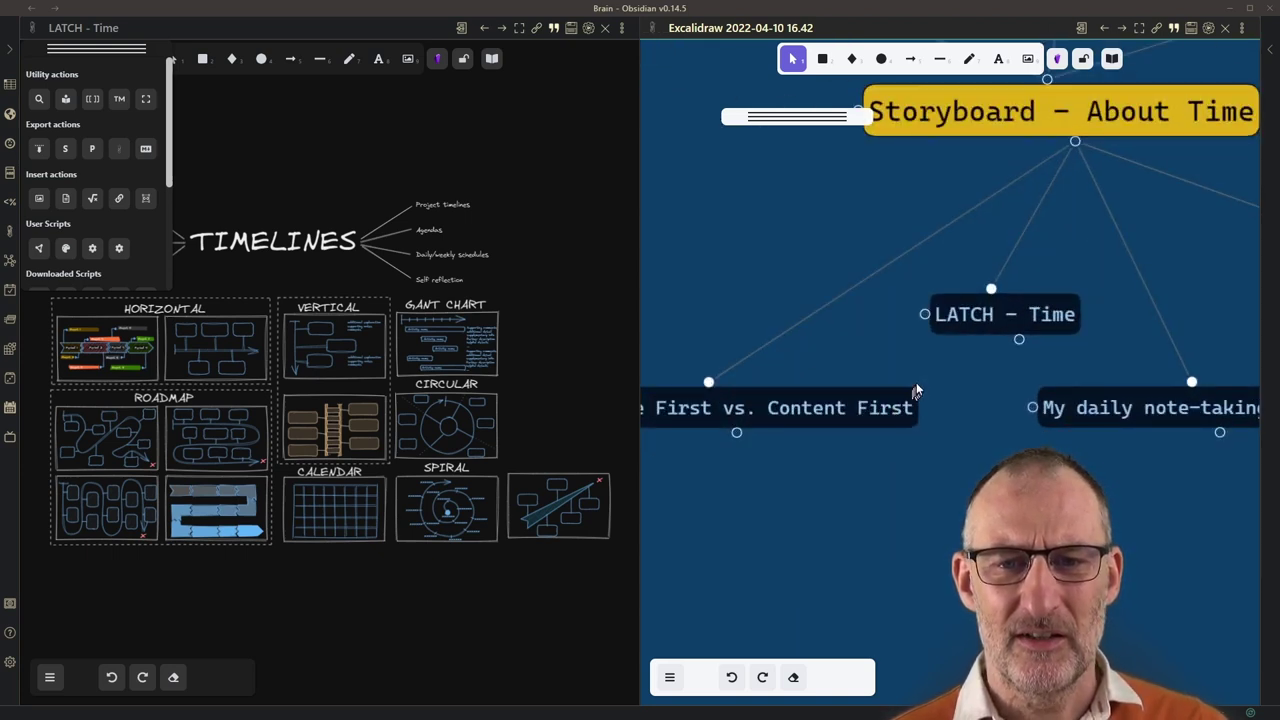
{"action": "key", "text": "ctrl"}
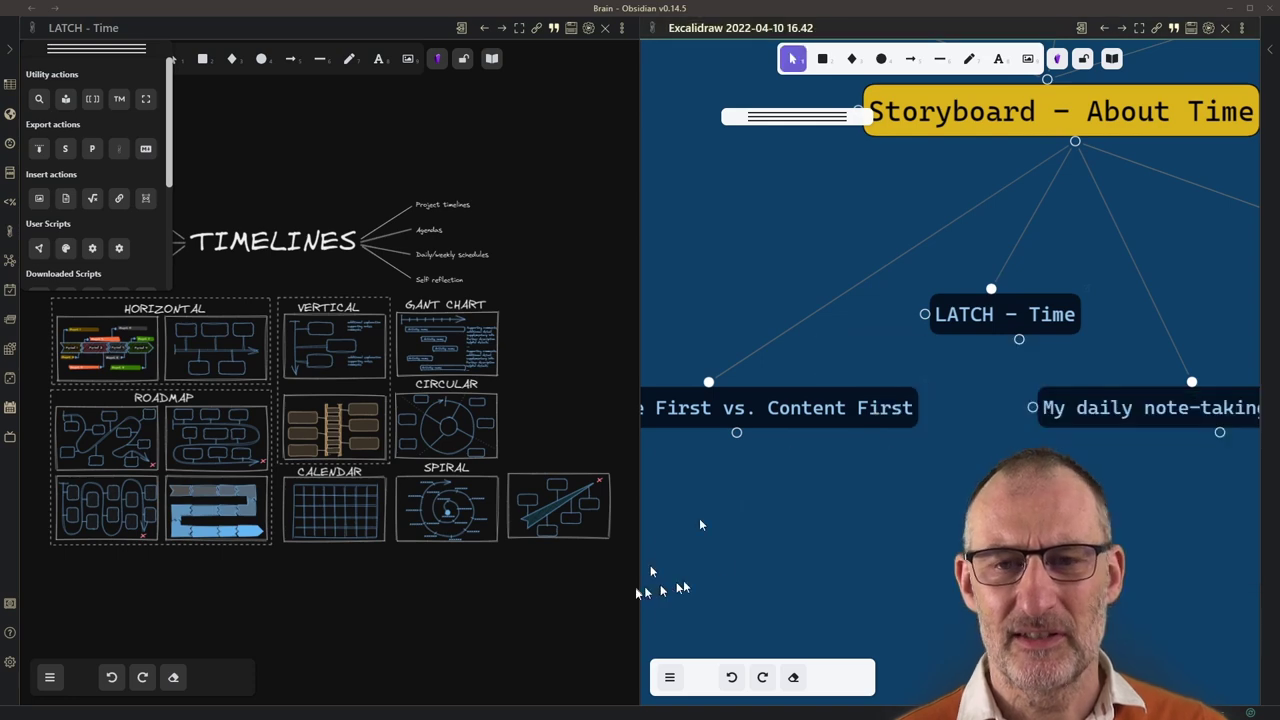
{"action": "scroll", "coordinate": [884, 527], "scroll_direction": "down", "scroll_amount": 5}
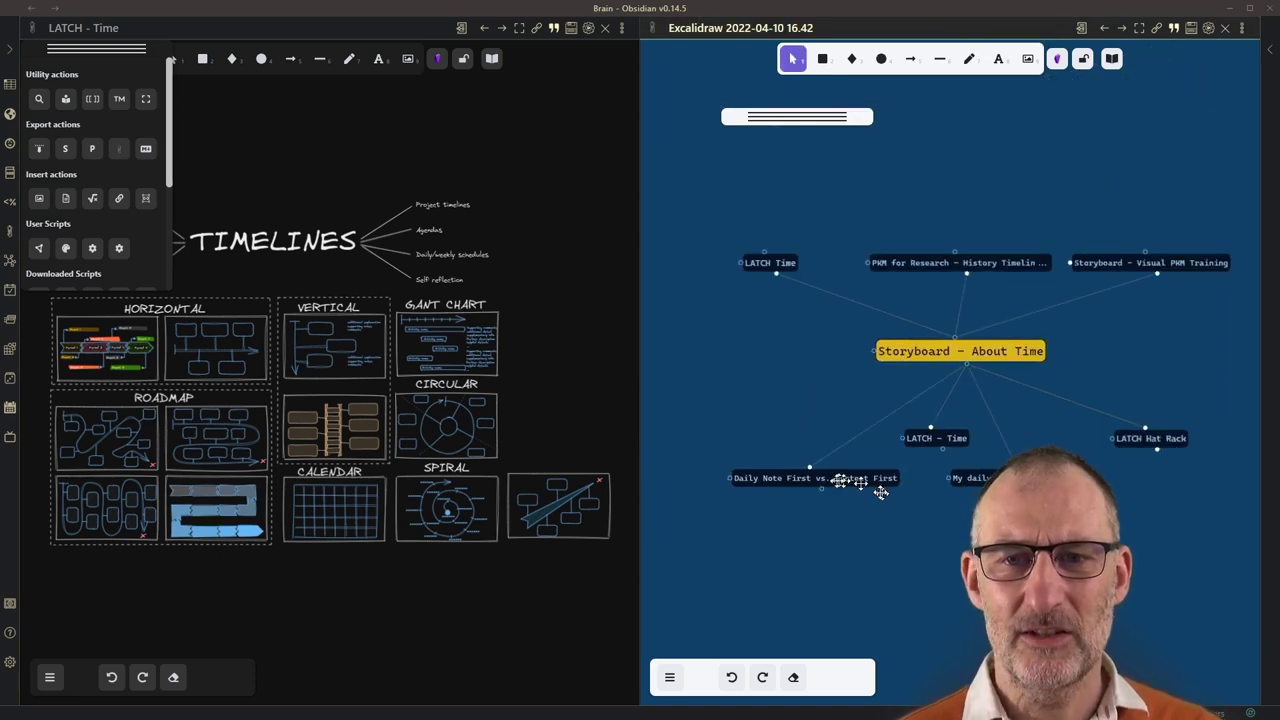
{"action": "left_click", "coordinate": [670, 677]}
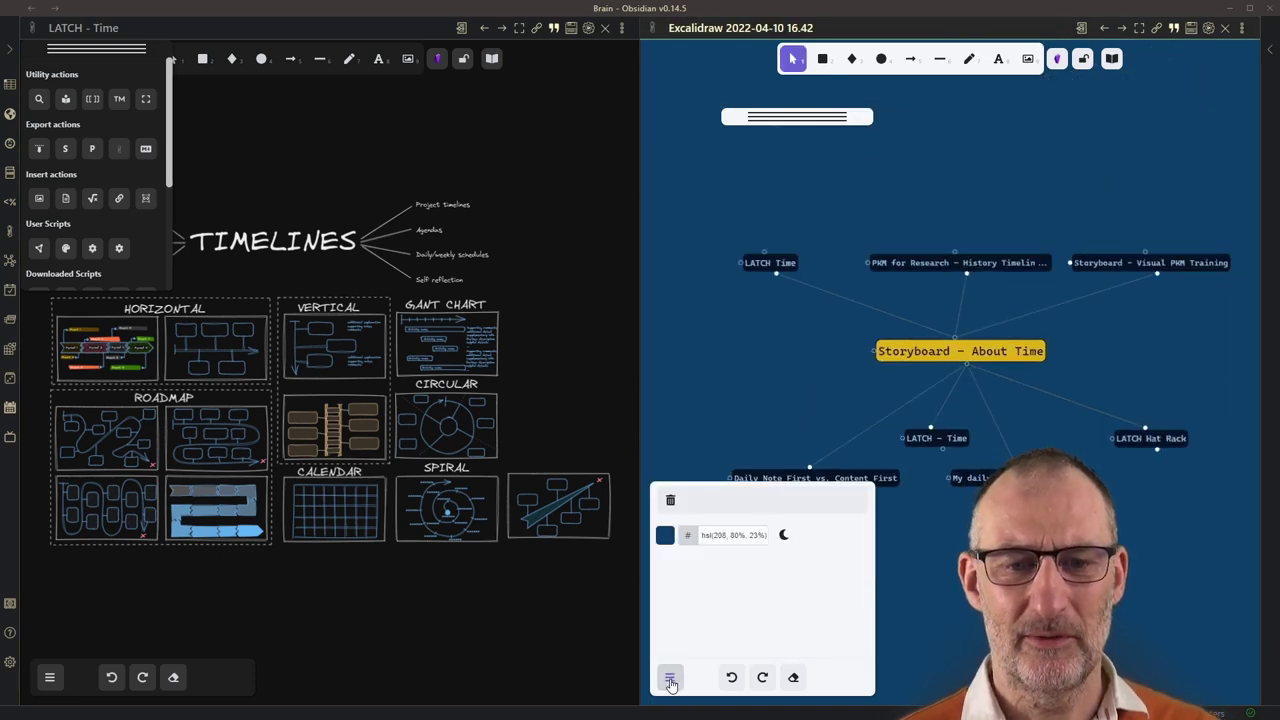
{"action": "left_click", "coordinate": [668, 536]}
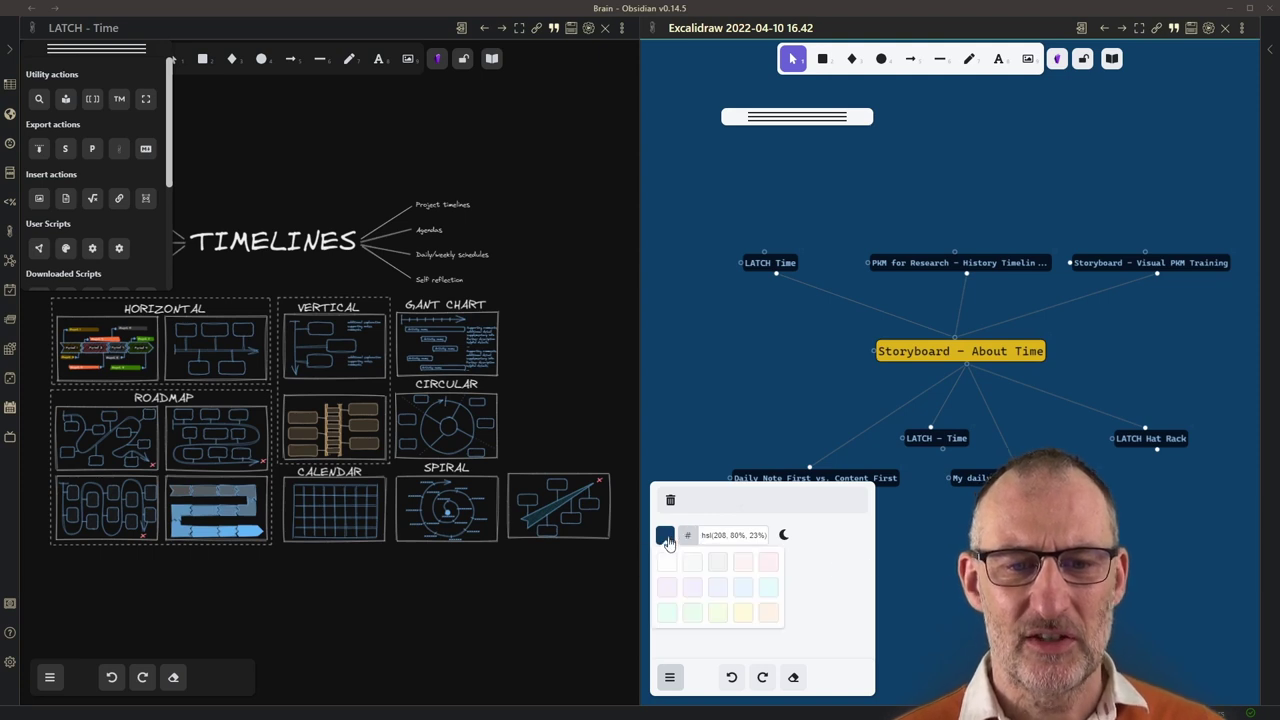
{"action": "left_click", "coordinate": [754, 590]}
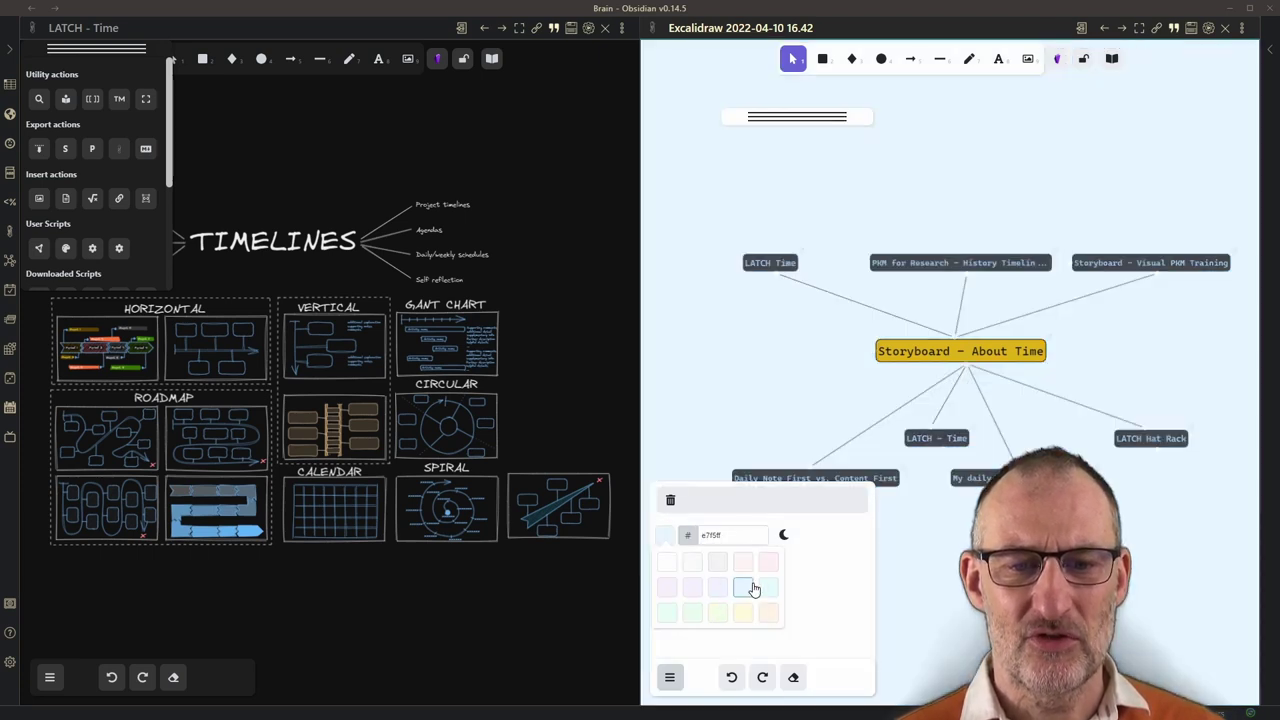
{"action": "left_click", "coordinate": [851, 58]}
{"action": "left_click_drag", "start_coordinate": [892, 158], "coordinate": [1076, 88]}
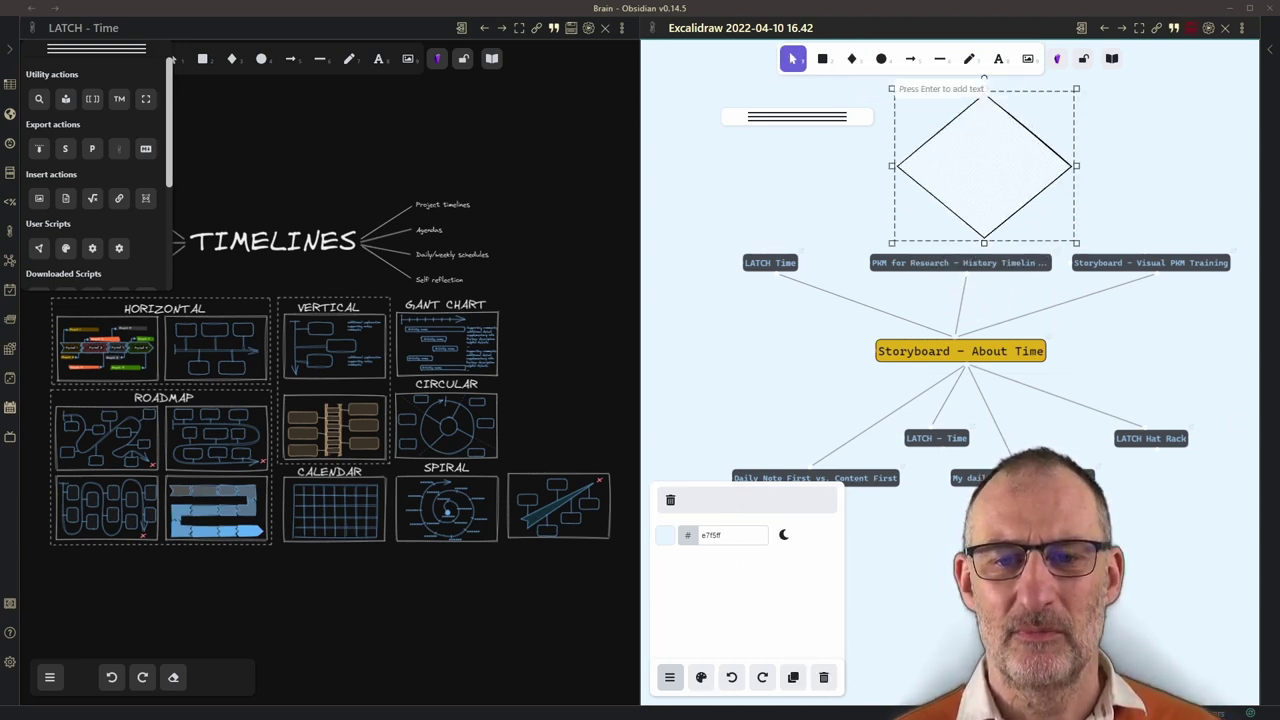
- Expand the collapsed tools palette and restart the brain graph script in the edited drawing
{"action": "left_click", "coordinate": [797, 112]}
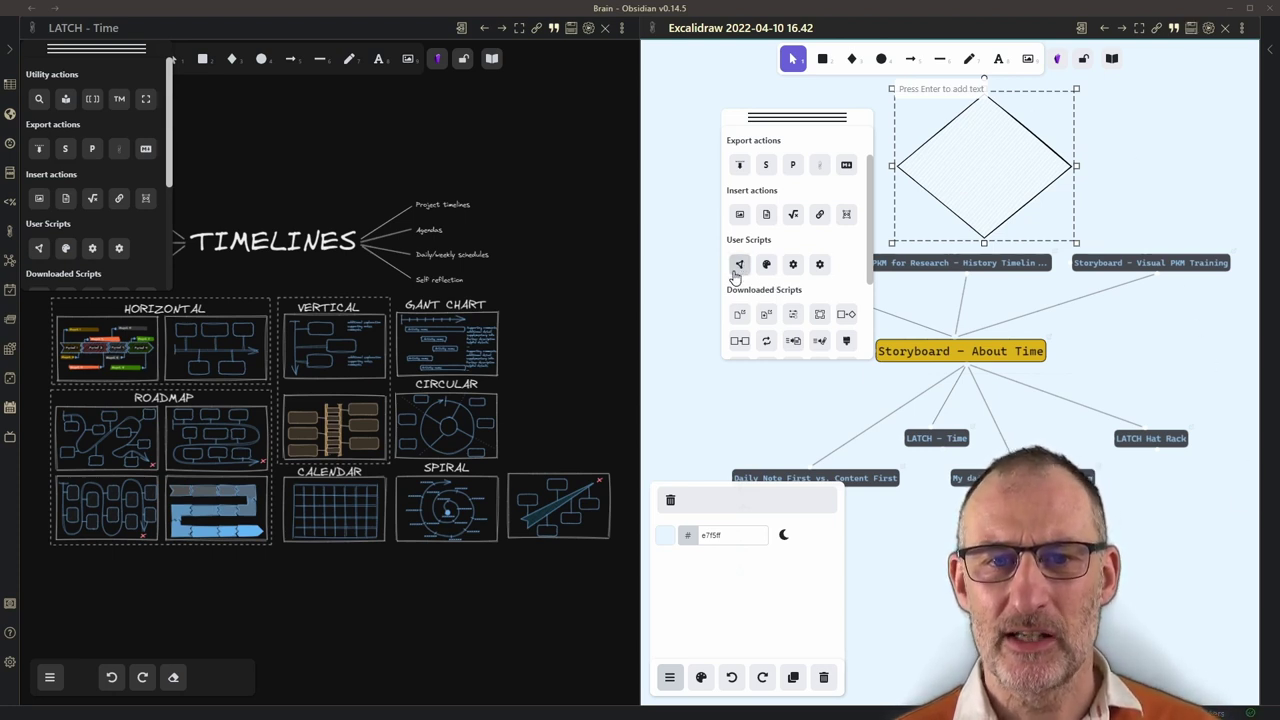
{"action": "left_click", "coordinate": [737, 268]}
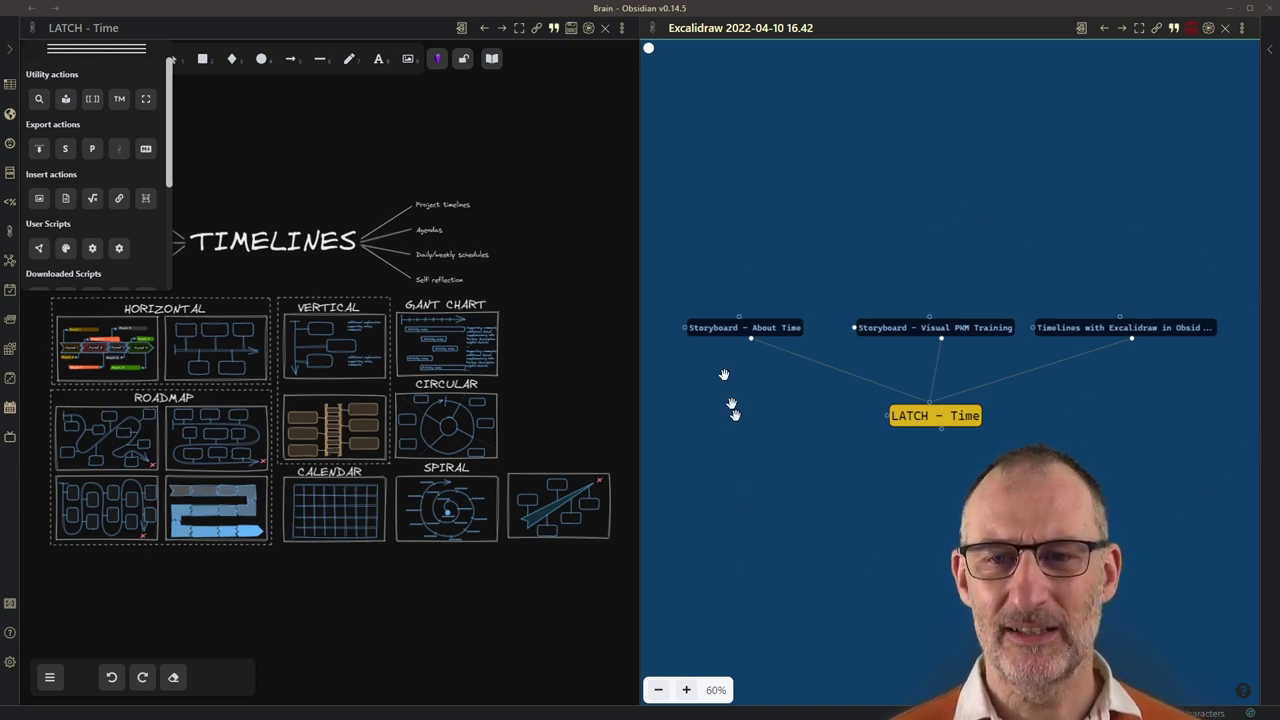
- In the Excalidraw plugin's BrainPlex settings, set the font family to Hand-drawn and the stroke roughness to Artist
{"action": "left_click", "coordinate": [12, 664]}
{"action": "scroll", "coordinate": [225, 500], "scroll_direction": "down", "scroll_amount": 5}
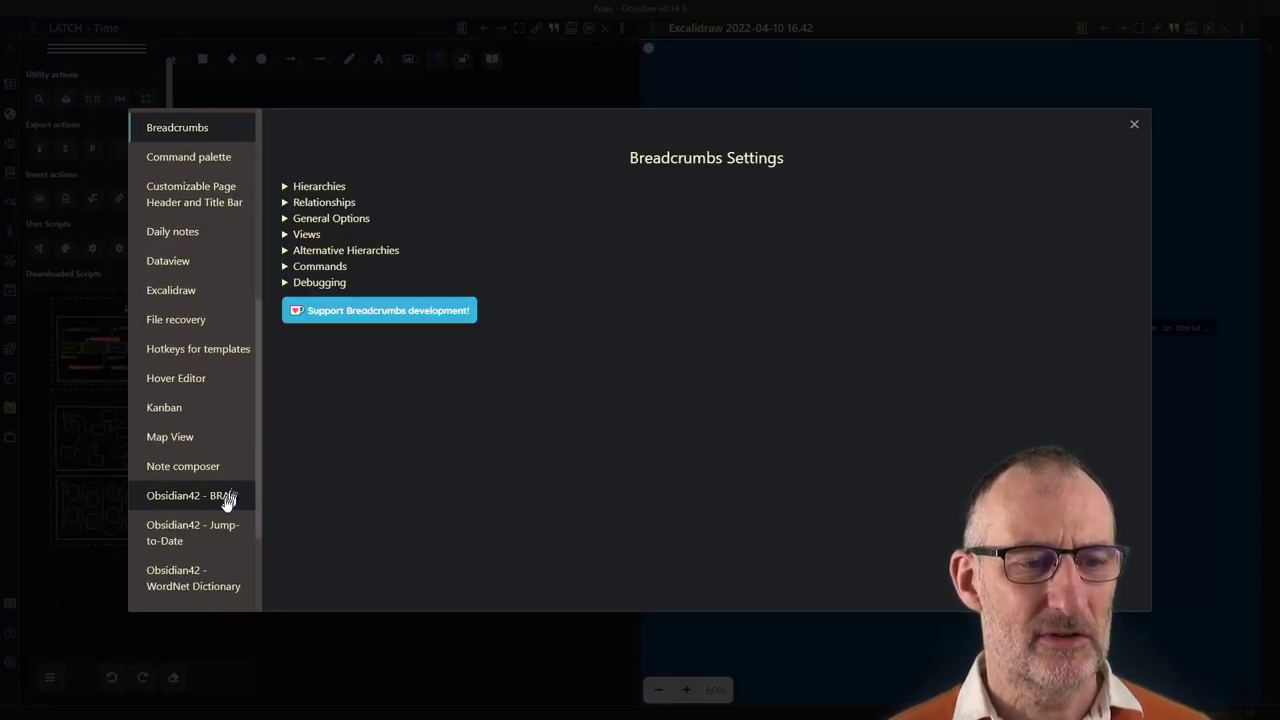
{"action": "left_click", "coordinate": [171, 290]}
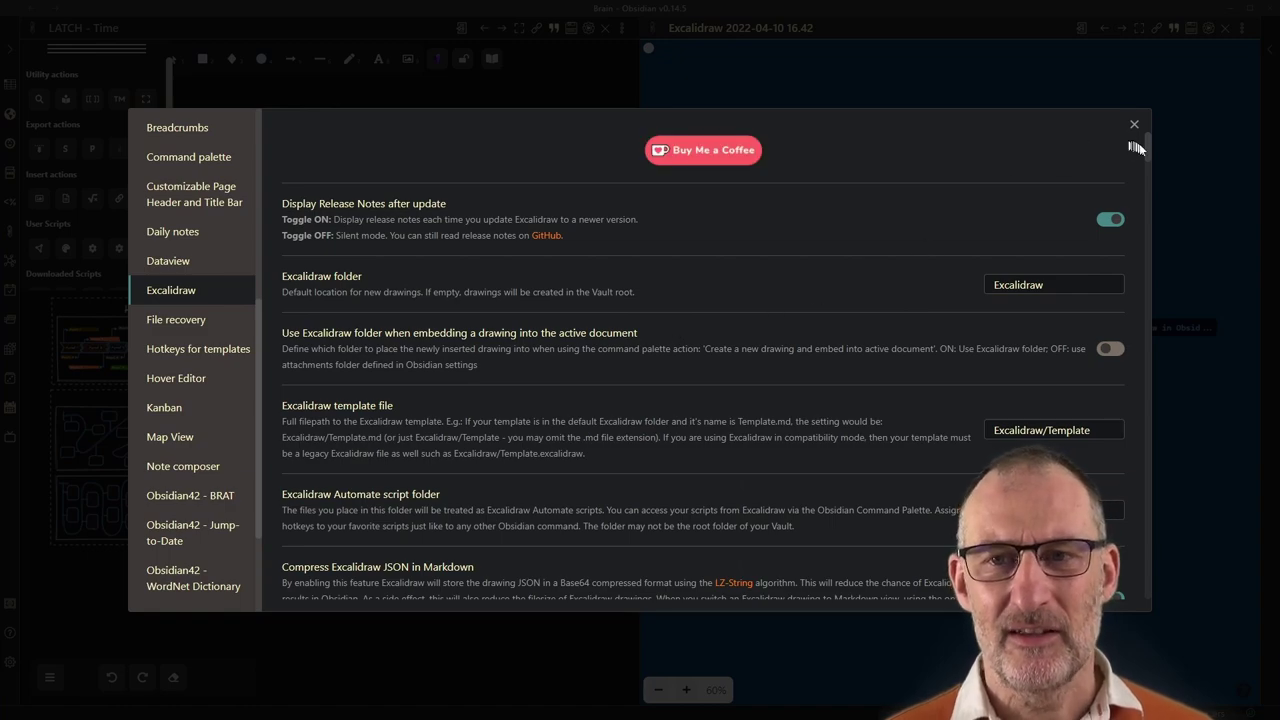
{"action": "left_click_drag", "start_coordinate": [1148, 145], "coordinate": [1147, 519]}
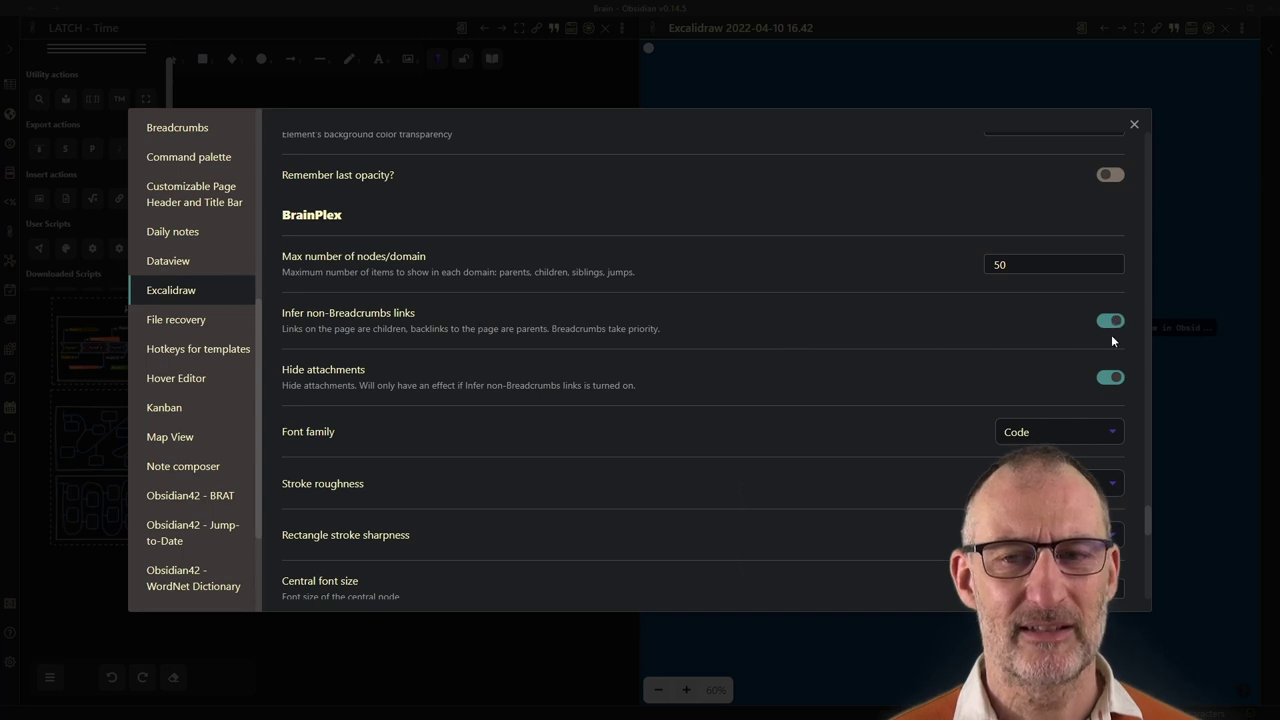
{"action": "scroll", "coordinate": [831, 384], "scroll_direction": "down", "scroll_amount": 2}
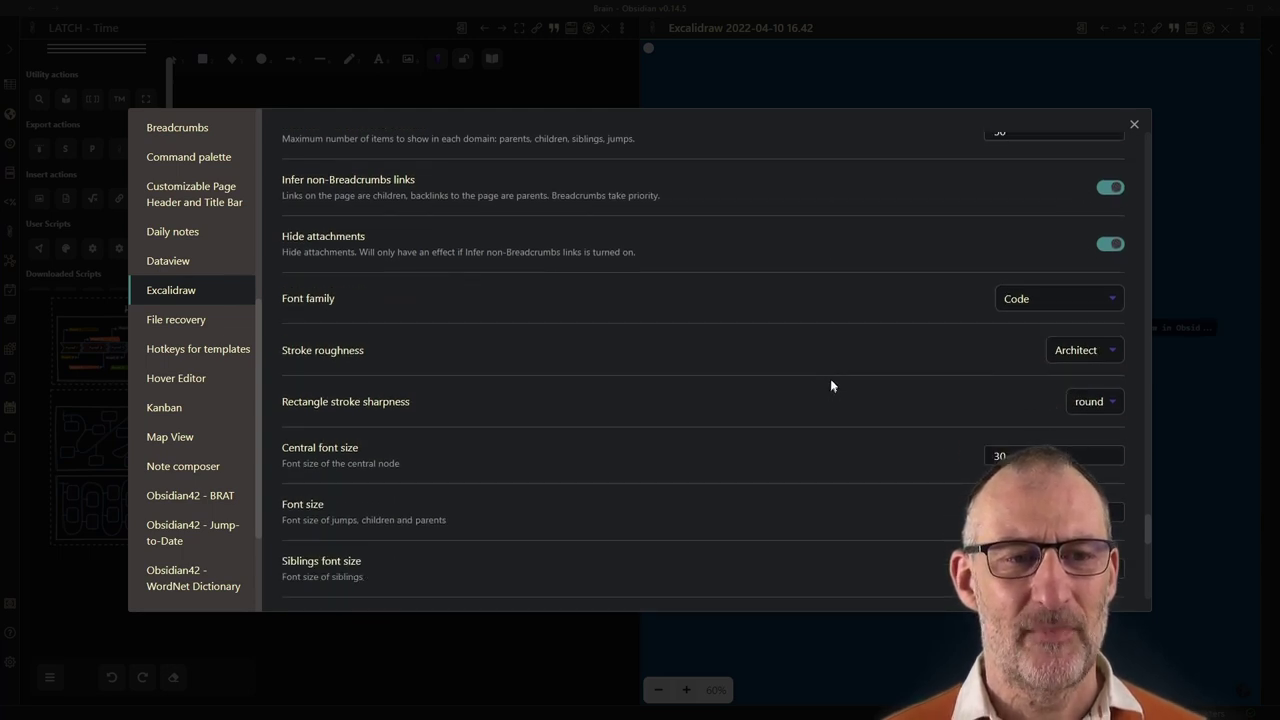
{"action": "left_click", "coordinate": [1091, 296]}
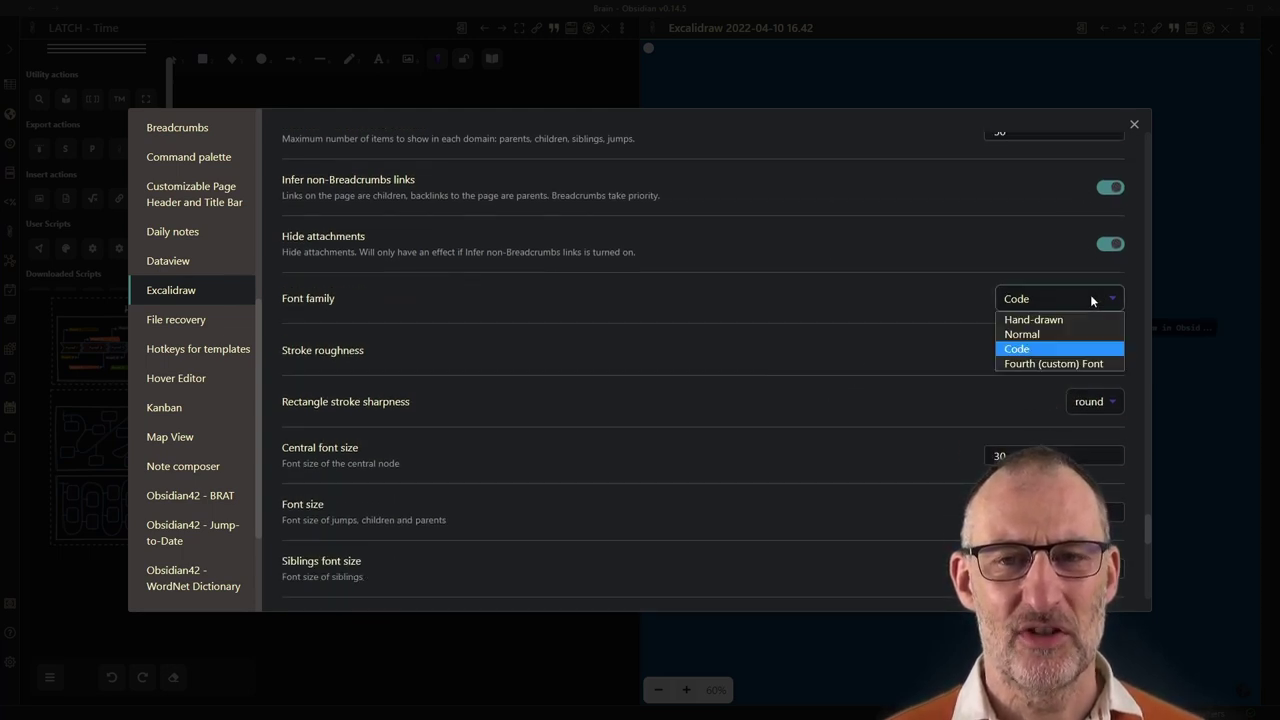
{"action": "left_click", "coordinate": [1032, 319]}
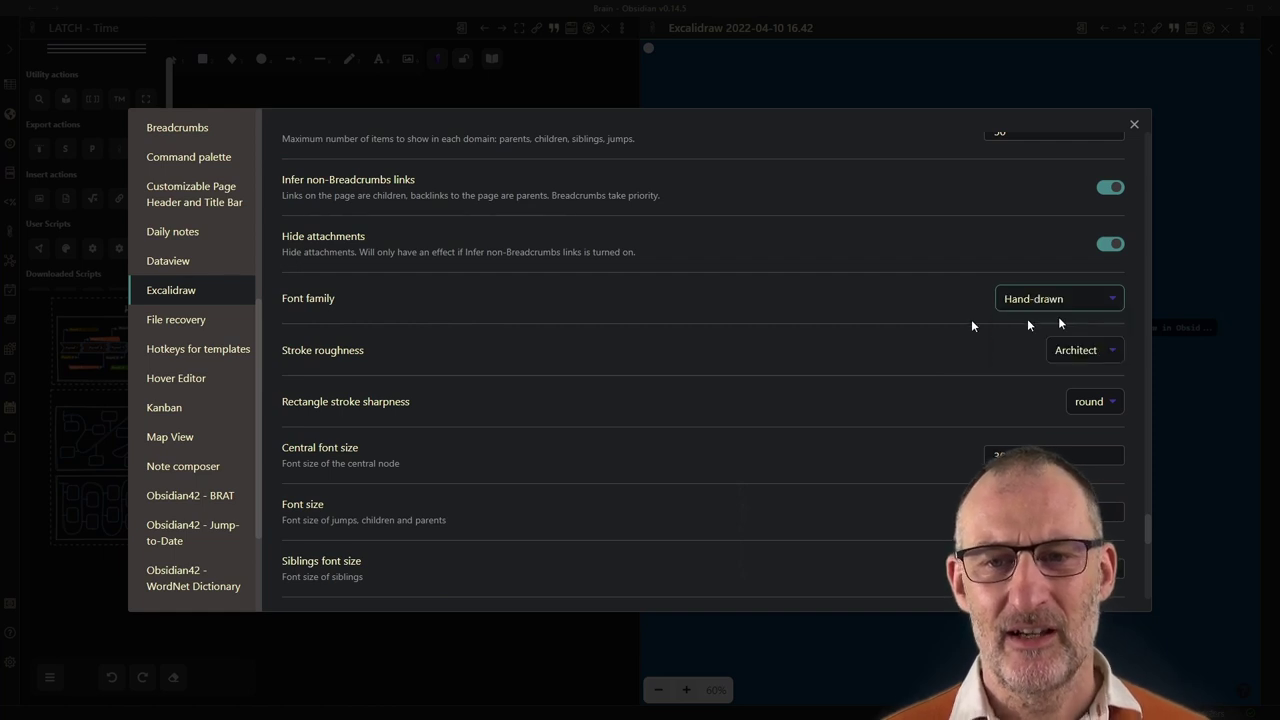
{"action": "left_click", "coordinate": [1092, 349]}
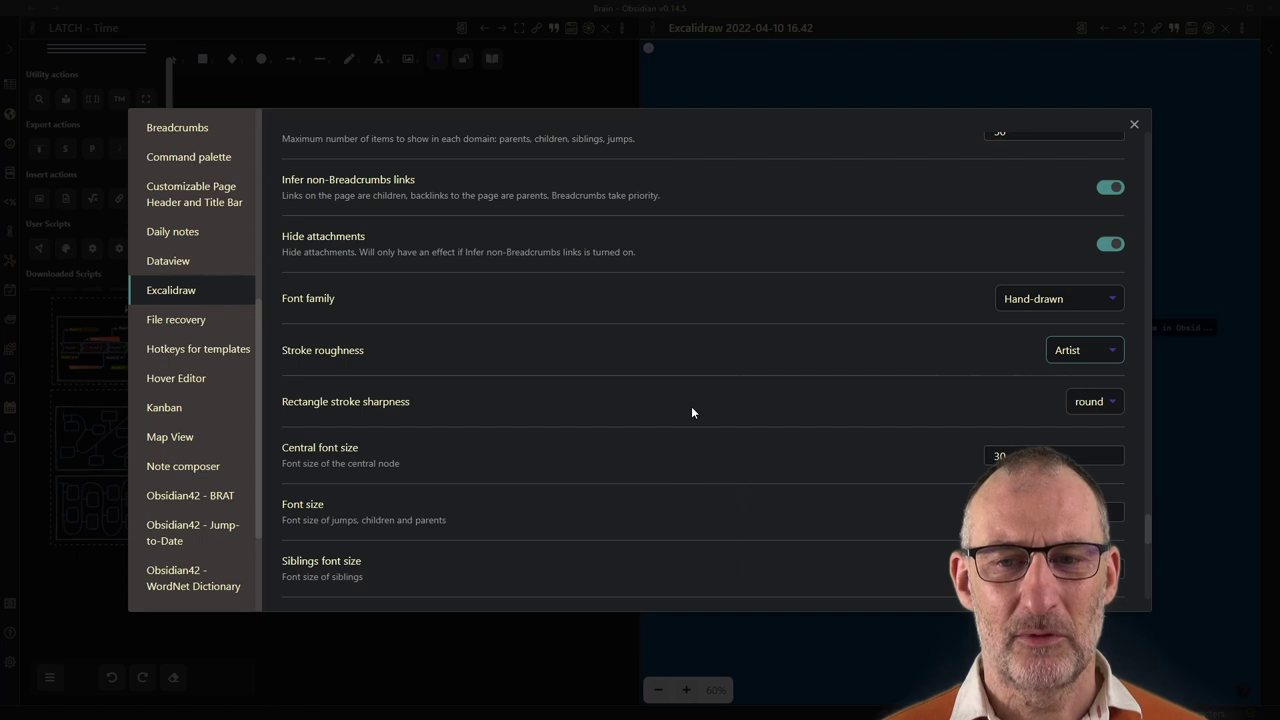
- Set the BrainPlex rectangle stroke sharpness to sharp and close the settings
{"action": "left_click", "coordinate": [1080, 405]}
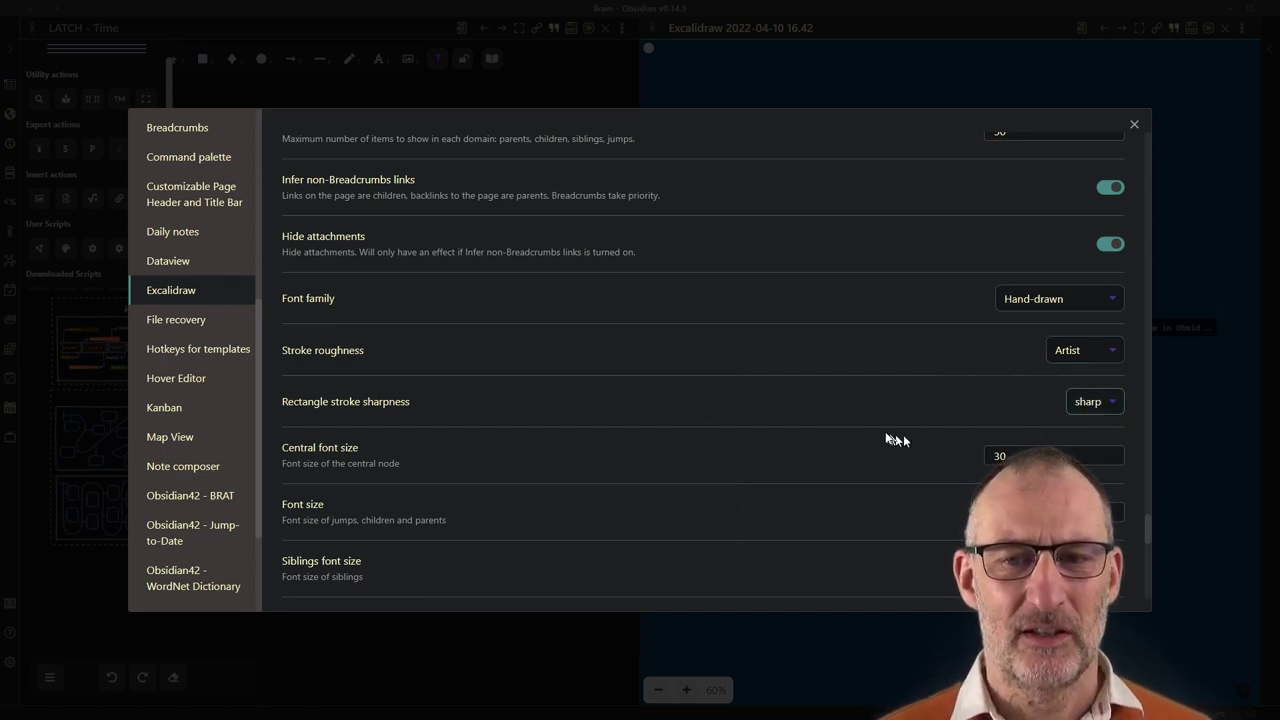
{"action": "left_click", "coordinate": [1135, 124]}
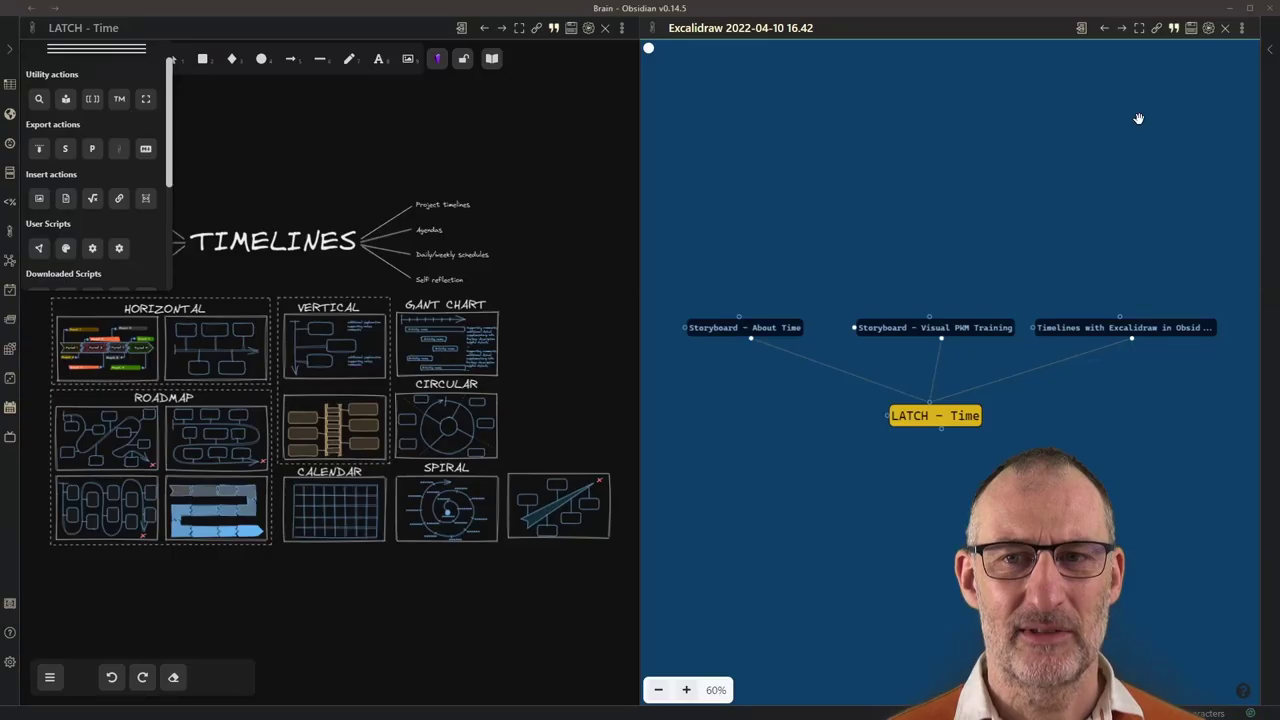
- Turn the brain graph script off and on again in the Excalidraw 2022-04-10 16.42 drawing and inspect the restyled nodes
{"action": "right_click", "coordinate": [885, 191]}
{"action": "left_click", "coordinate": [943, 291]}
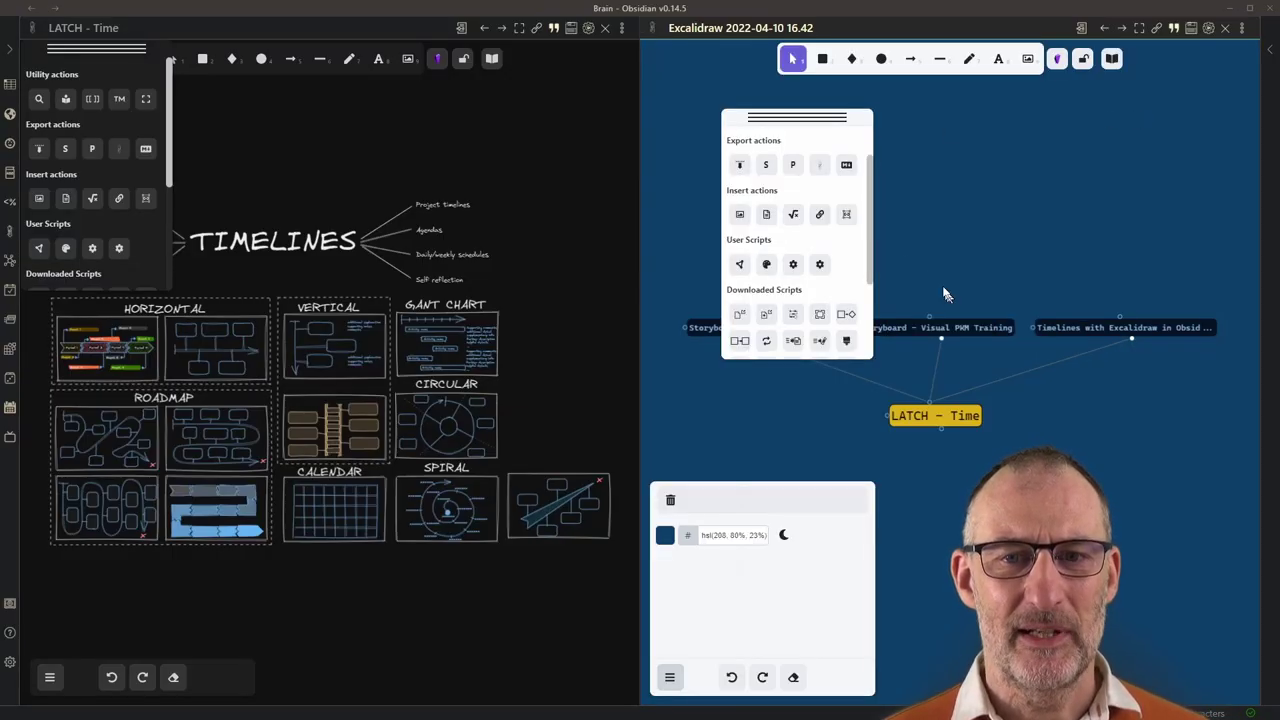
{"action": "left_click", "coordinate": [740, 266]}
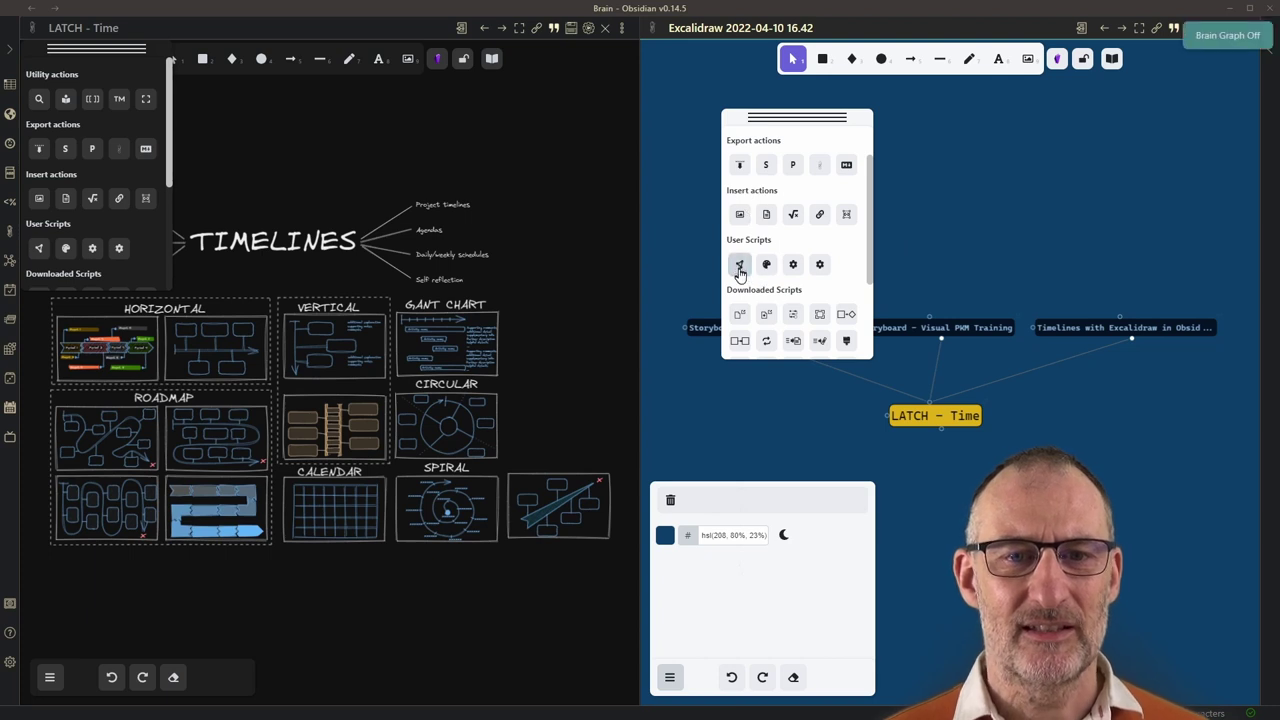
{"action": "left_click", "coordinate": [740, 266]}
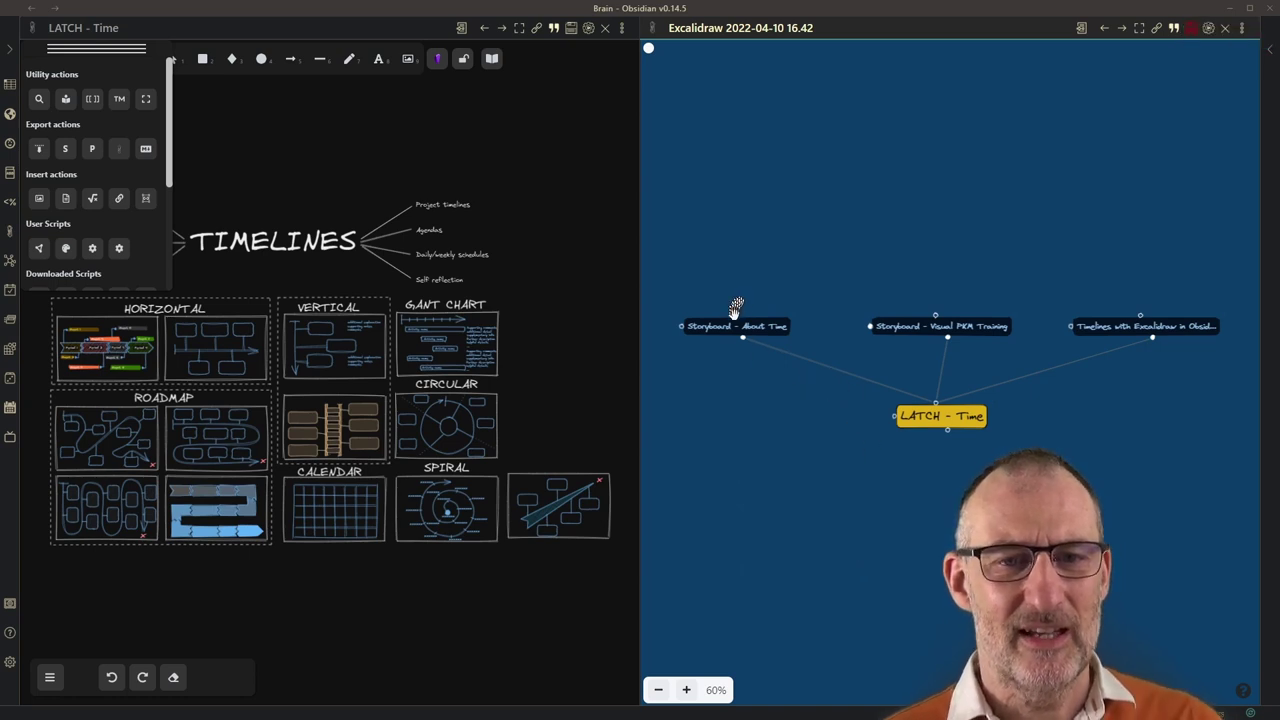
{"action": "scroll", "coordinate": [736, 305], "scroll_direction": "up", "scroll_amount": 5}
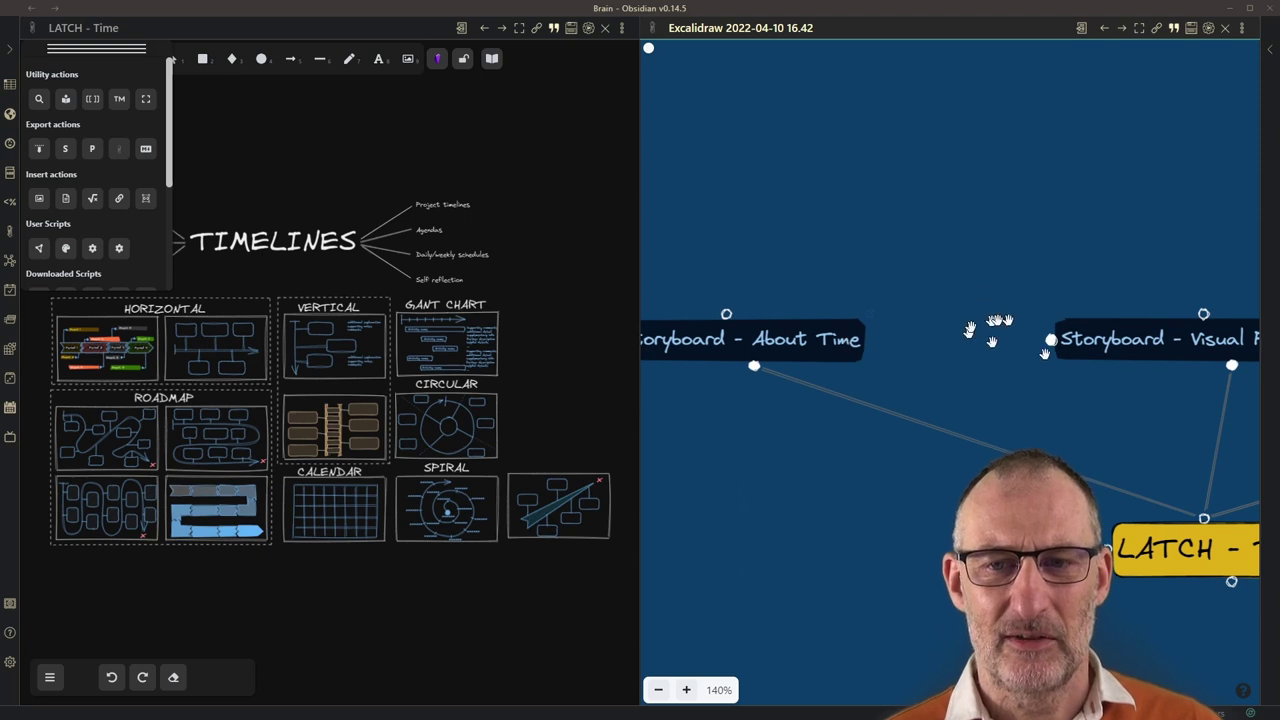
{"action": "scroll", "coordinate": [1041, 428], "scroll_direction": "down", "scroll_amount": 4}
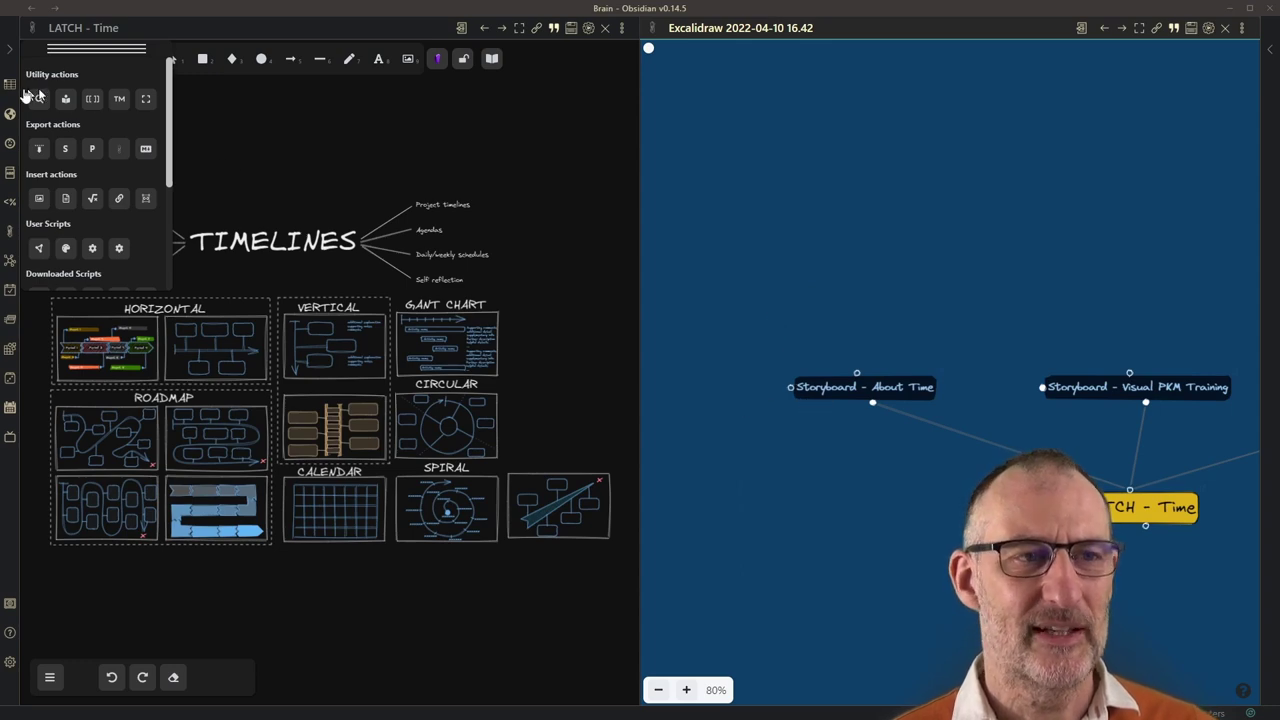
- Show the recent files list and open the Storyboard - Obsidian TheBrain drawing, followed by the BrainPlex script
{"action": "left_click", "coordinate": [6, 44]}
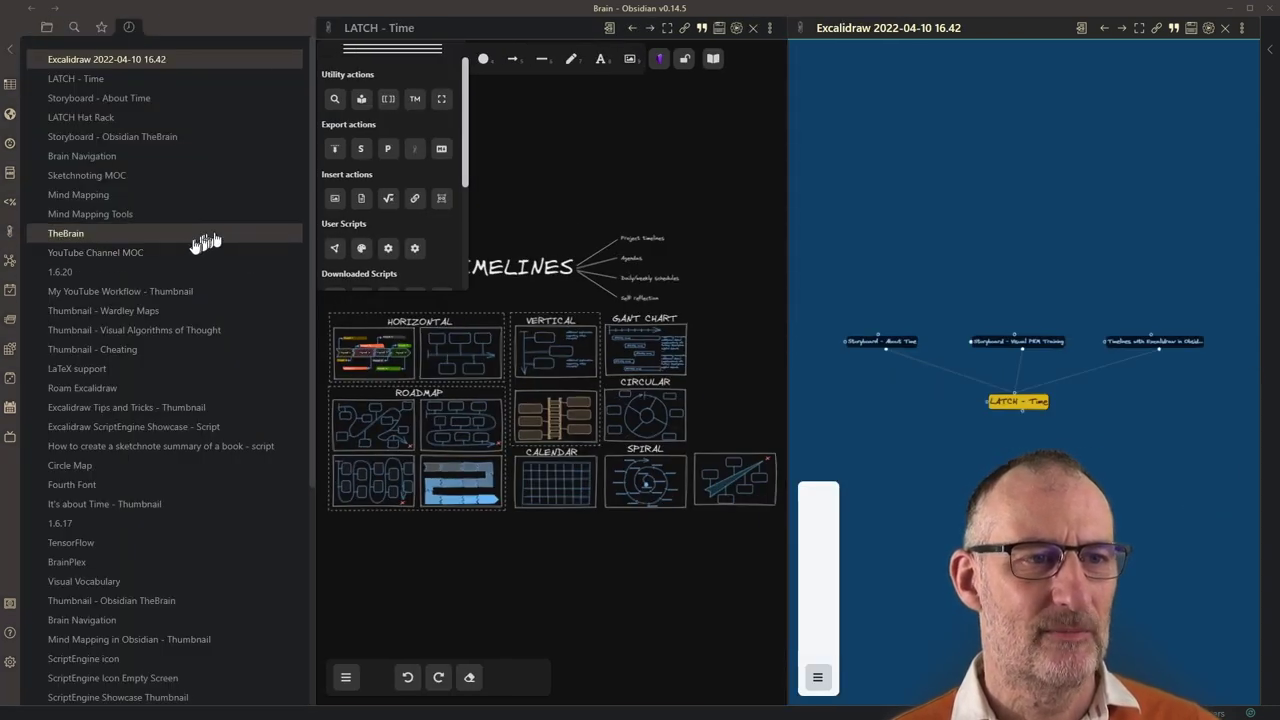
{"action": "left_click", "coordinate": [157, 137]}
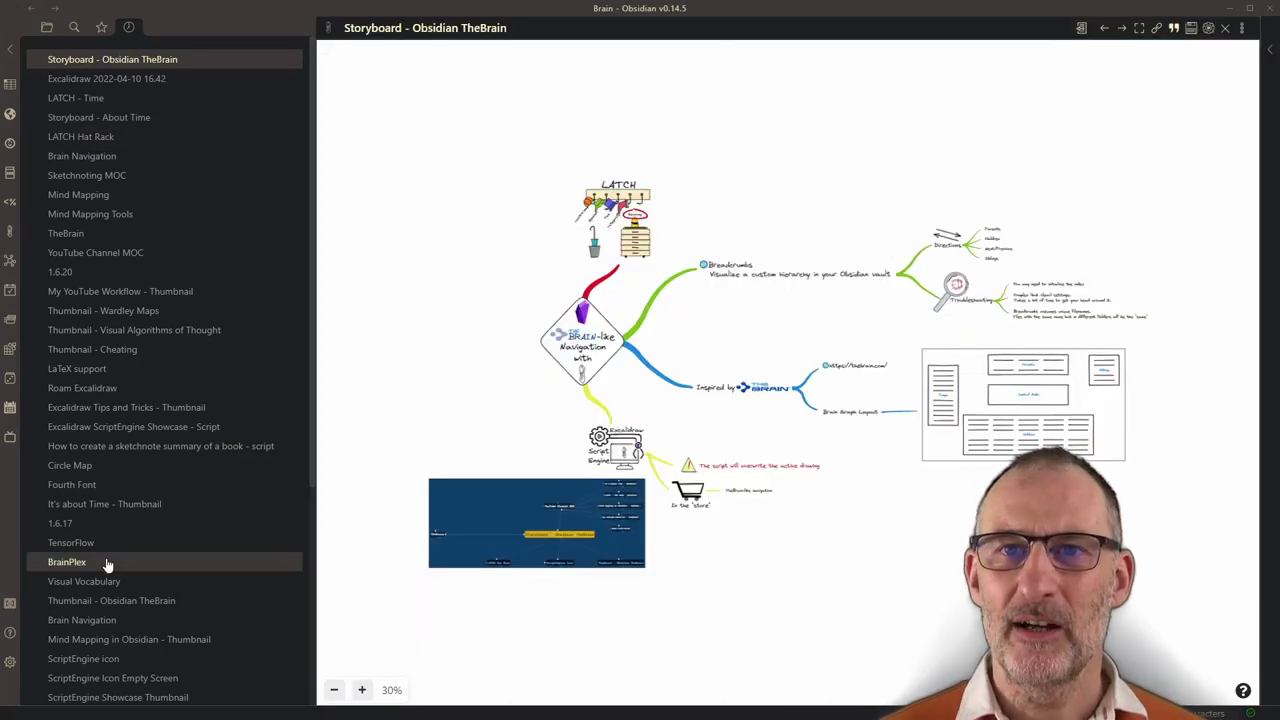
{"action": "left_click", "coordinate": [107, 565]}
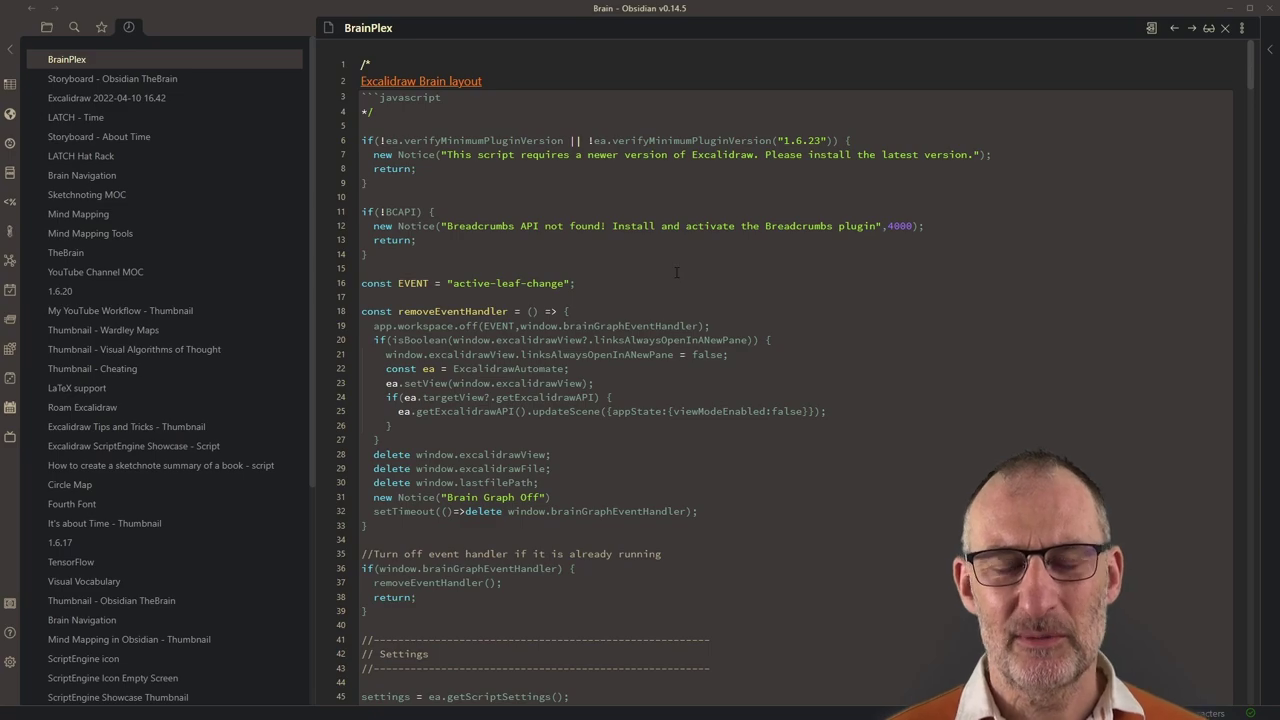
- Look through the BrainPlex script's source code from the settings definitions to the end of the file
{"action": "scroll", "coordinate": [694, 278], "scroll_direction": "down", "scroll_amount": 10}
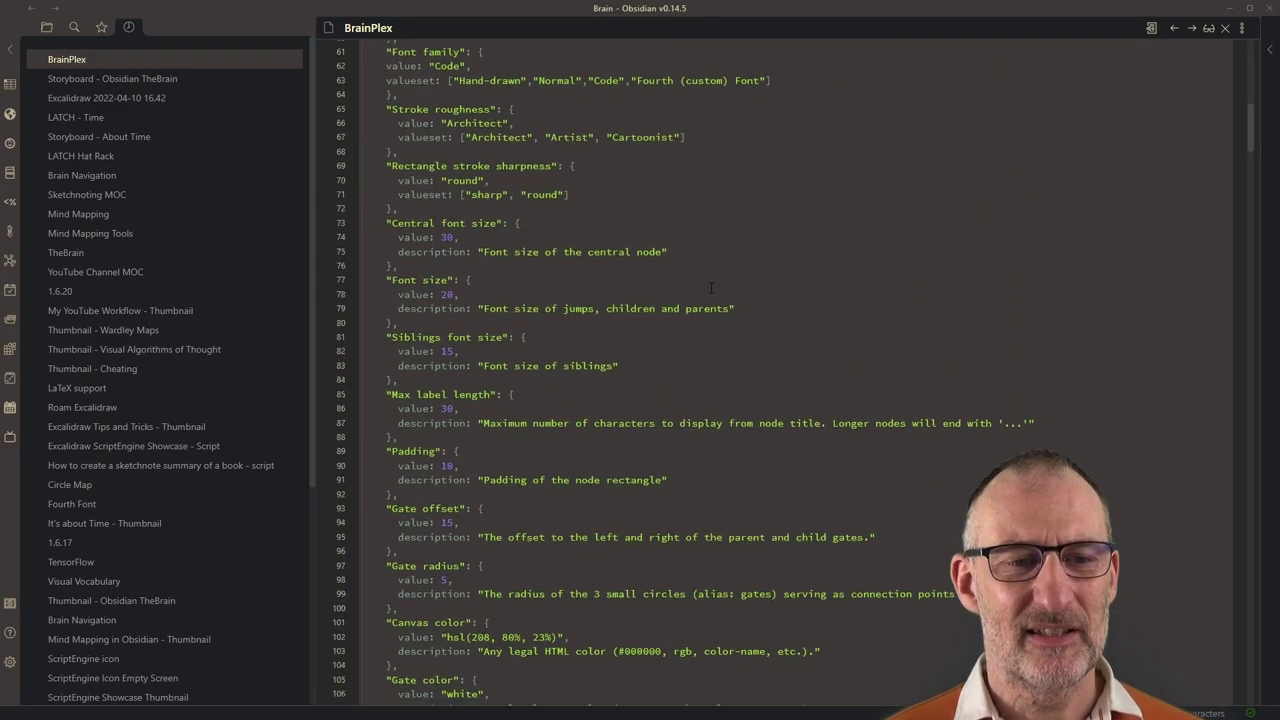
{"action": "scroll", "coordinate": [711, 288], "scroll_direction": "down", "scroll_amount": 20}
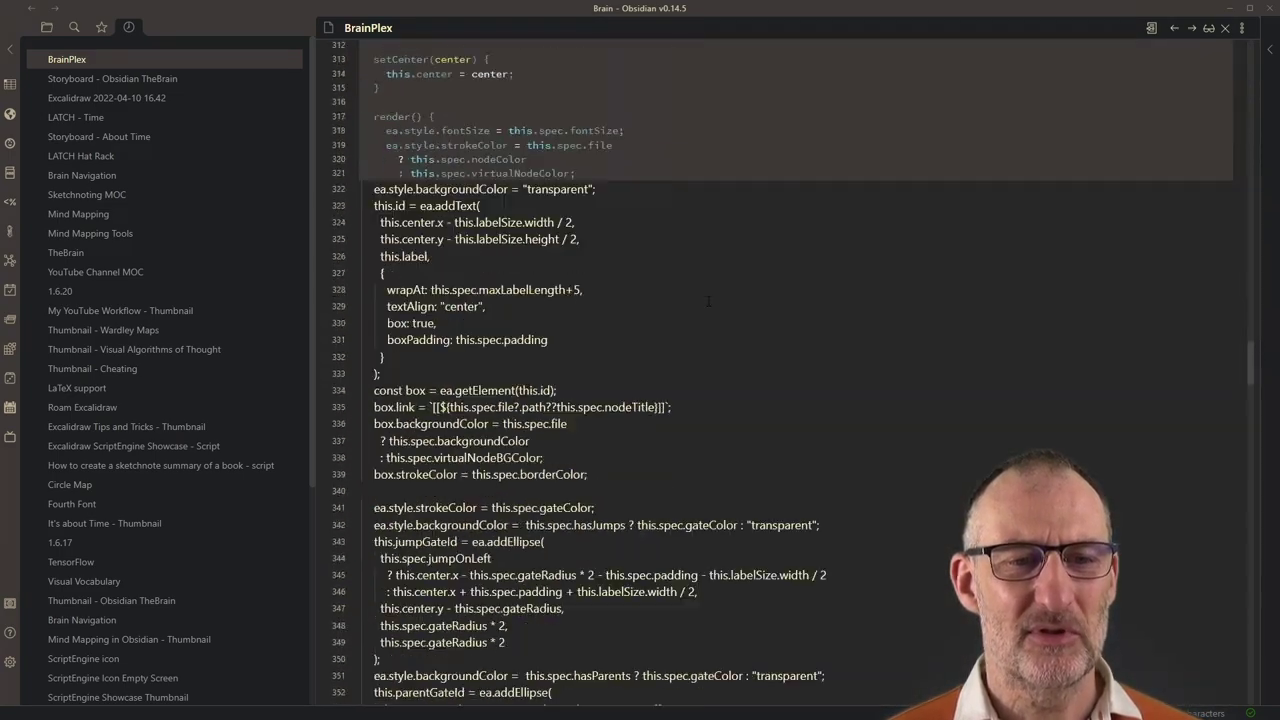
{"action": "scroll", "coordinate": [708, 301], "scroll_direction": "down", "scroll_amount": 15}
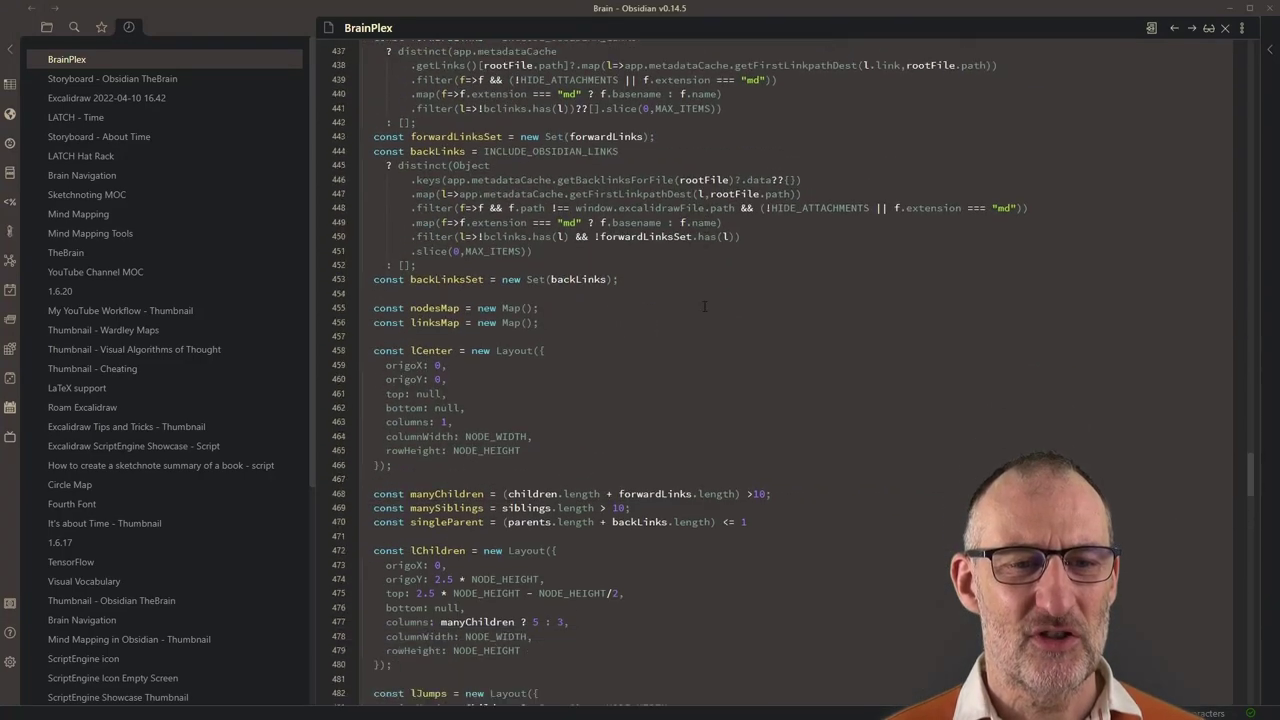
{"action": "scroll", "coordinate": [704, 307], "scroll_direction": "down", "scroll_amount": 13}
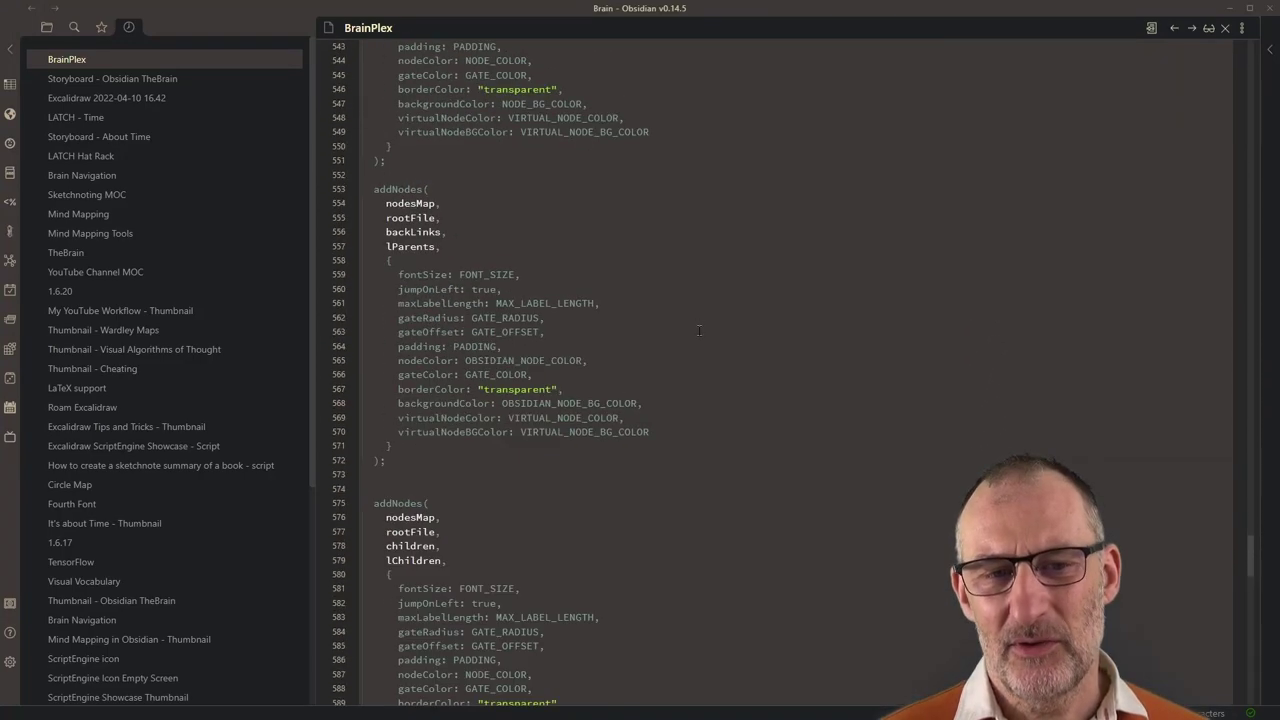
{"action": "scroll", "coordinate": [699, 331], "scroll_direction": "down", "scroll_amount": 20}
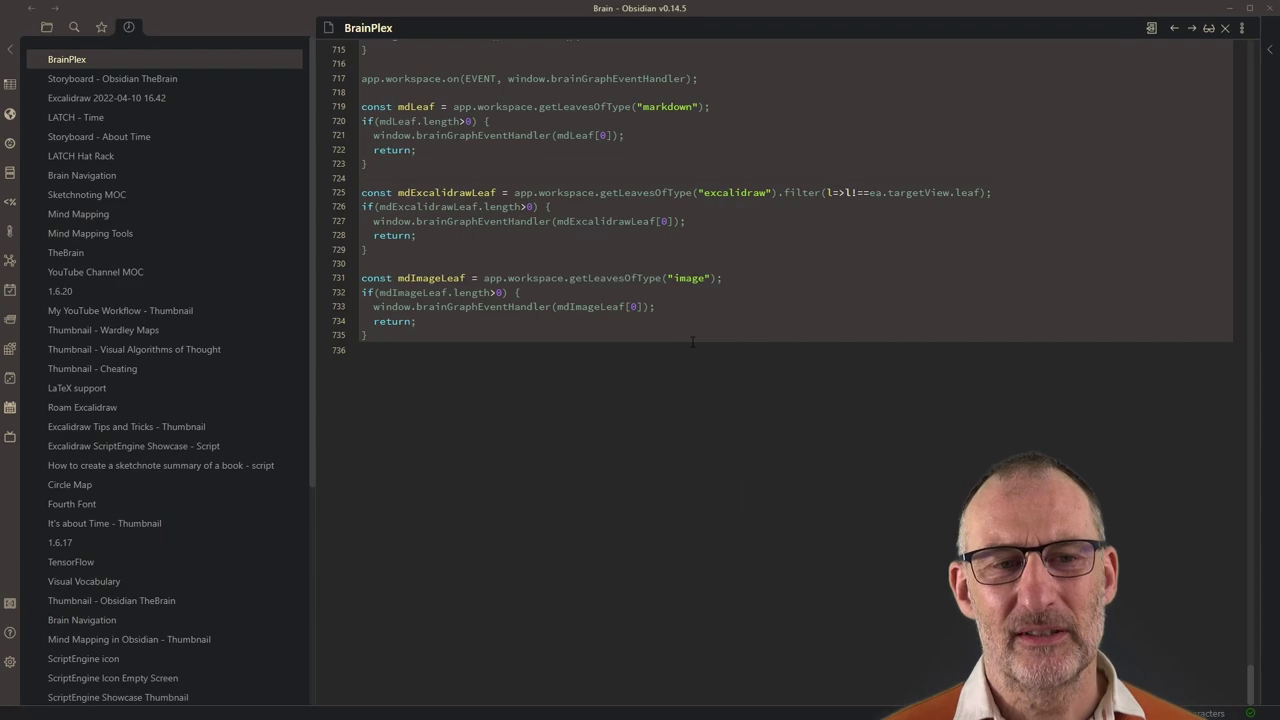
{"action": "scroll", "coordinate": [692, 342], "scroll_direction": "up", "scroll_amount": 20}
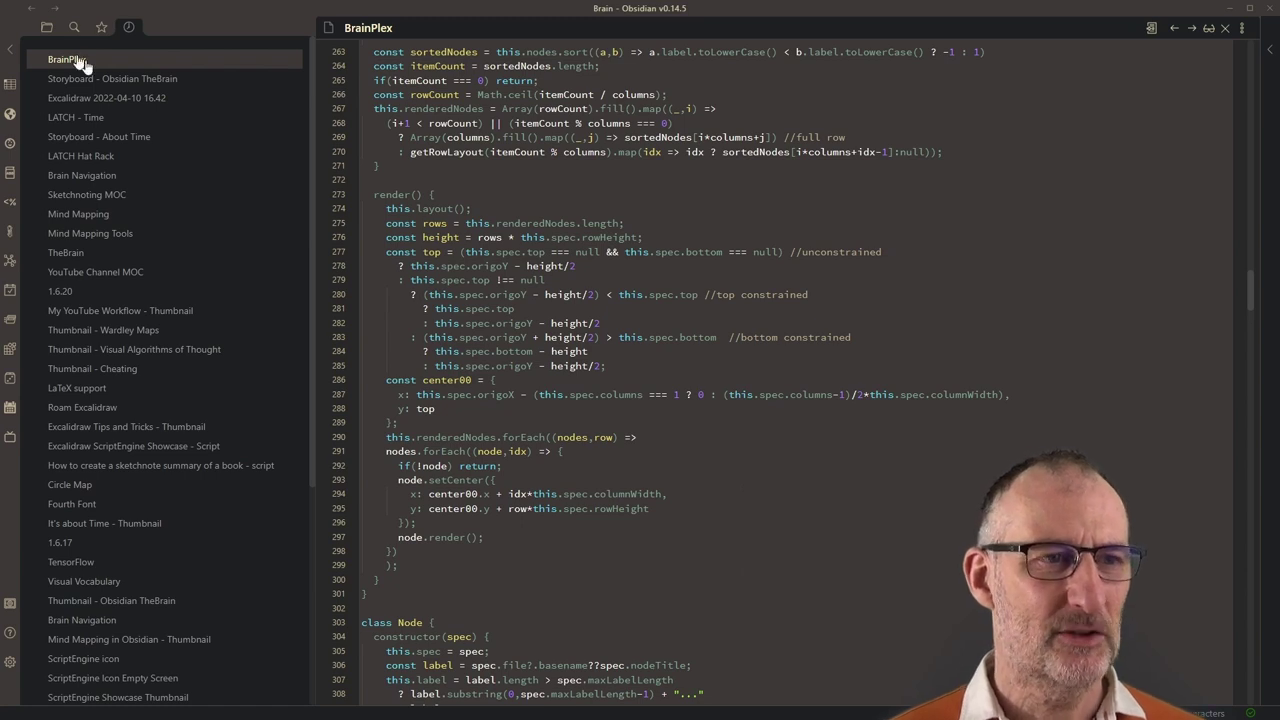
- Return to the Storyboard - Obsidian TheBrain drawing with the file list hidden and examine its LATCH hat rack illustration up close
{"action": "left_click", "coordinate": [165, 80]}
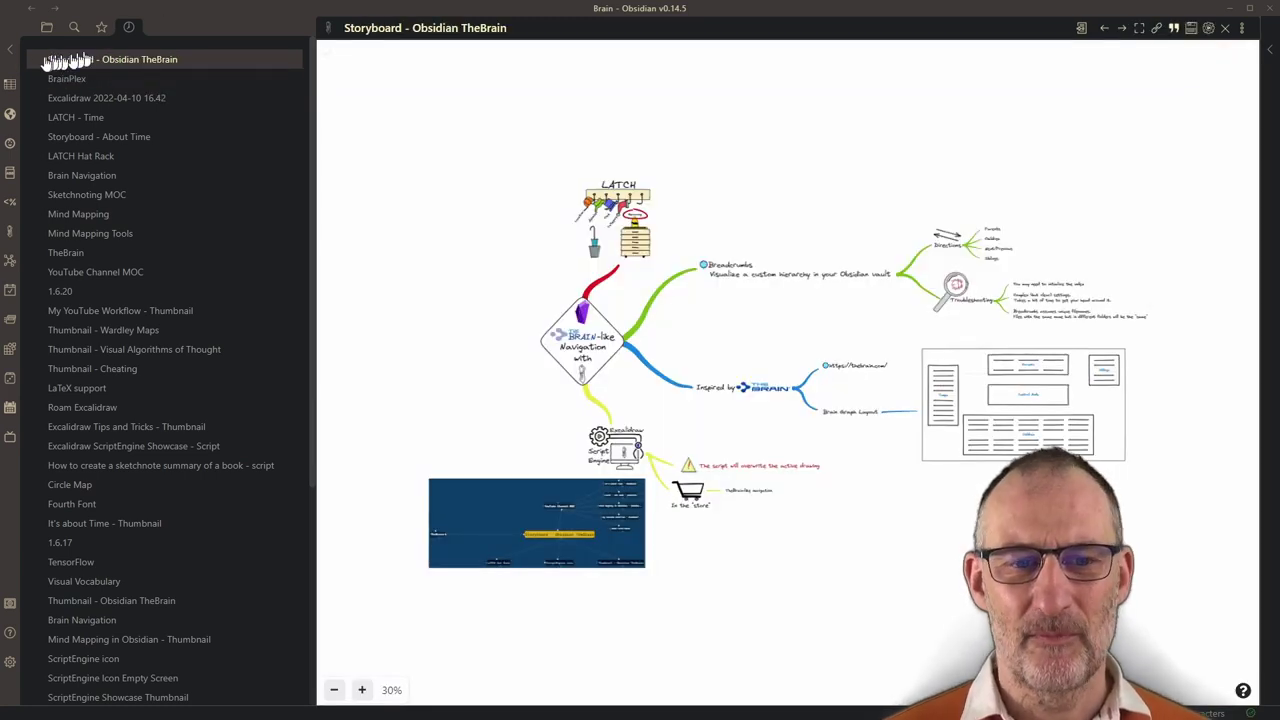
{"action": "left_click", "coordinate": [10, 48]}
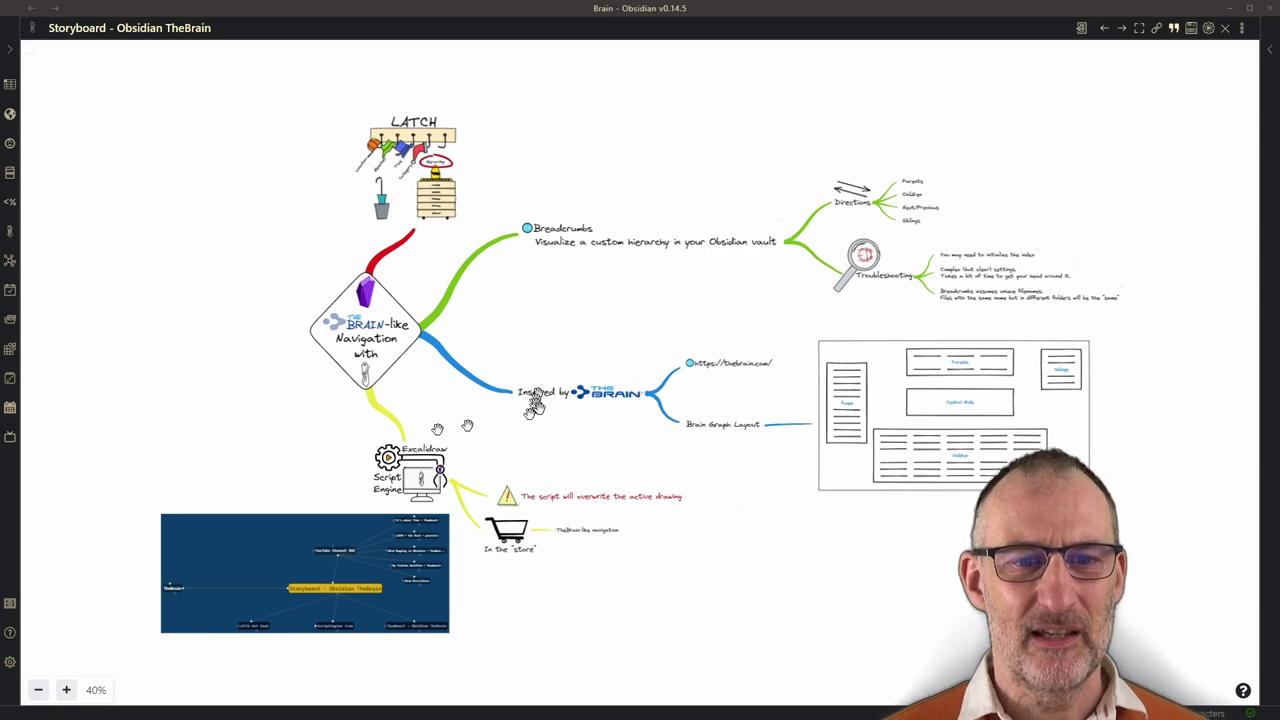
{"action": "scroll", "coordinate": [232, 610], "scroll_direction": "up", "scroll_amount": 4}
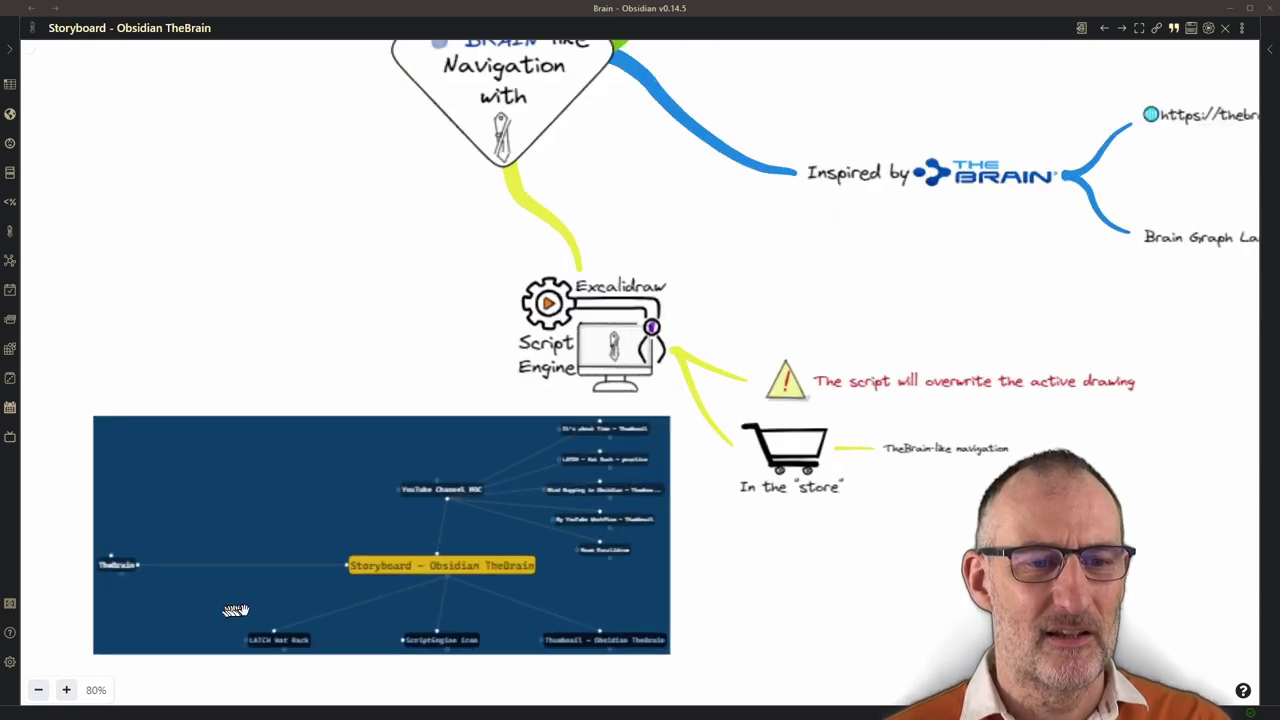
{"action": "scroll", "coordinate": [235, 610], "scroll_direction": "up", "scroll_amount": 1}
{"action": "scroll", "coordinate": [1058, 275], "scroll_direction": "up", "scroll_amount": 2}
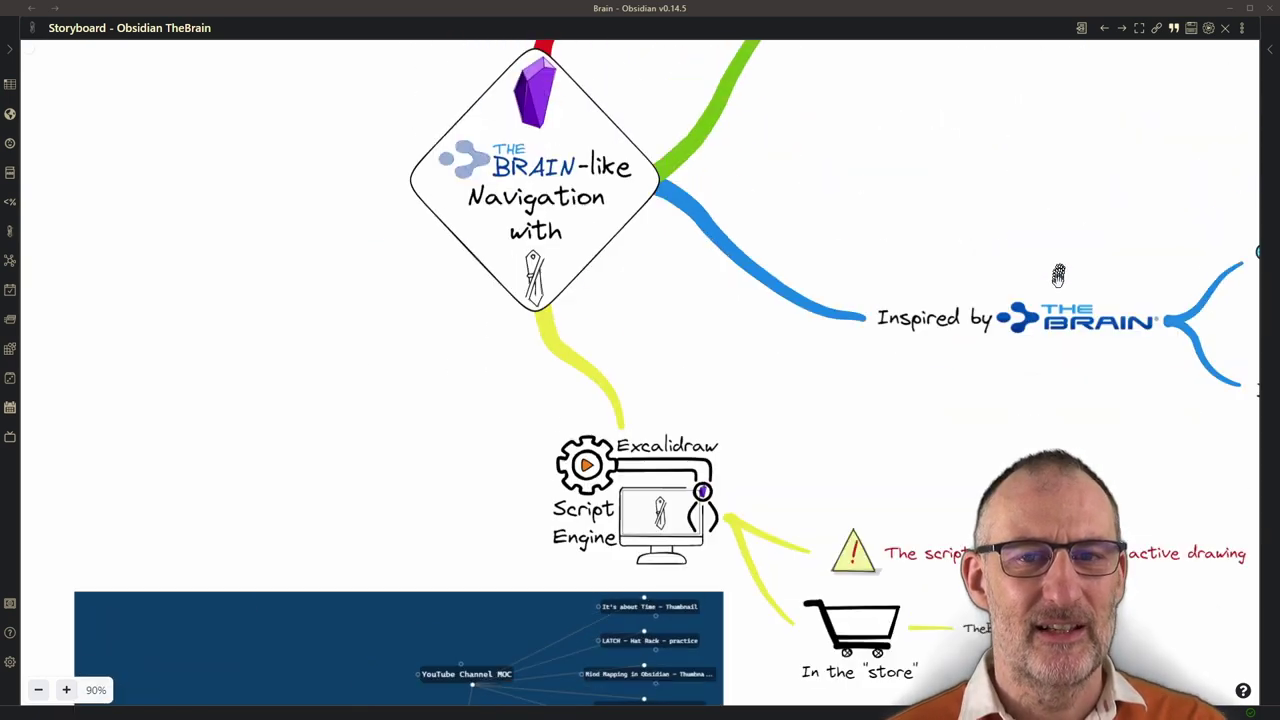
{"action": "scroll", "coordinate": [920, 129], "scroll_direction": "up", "scroll_amount": 5}
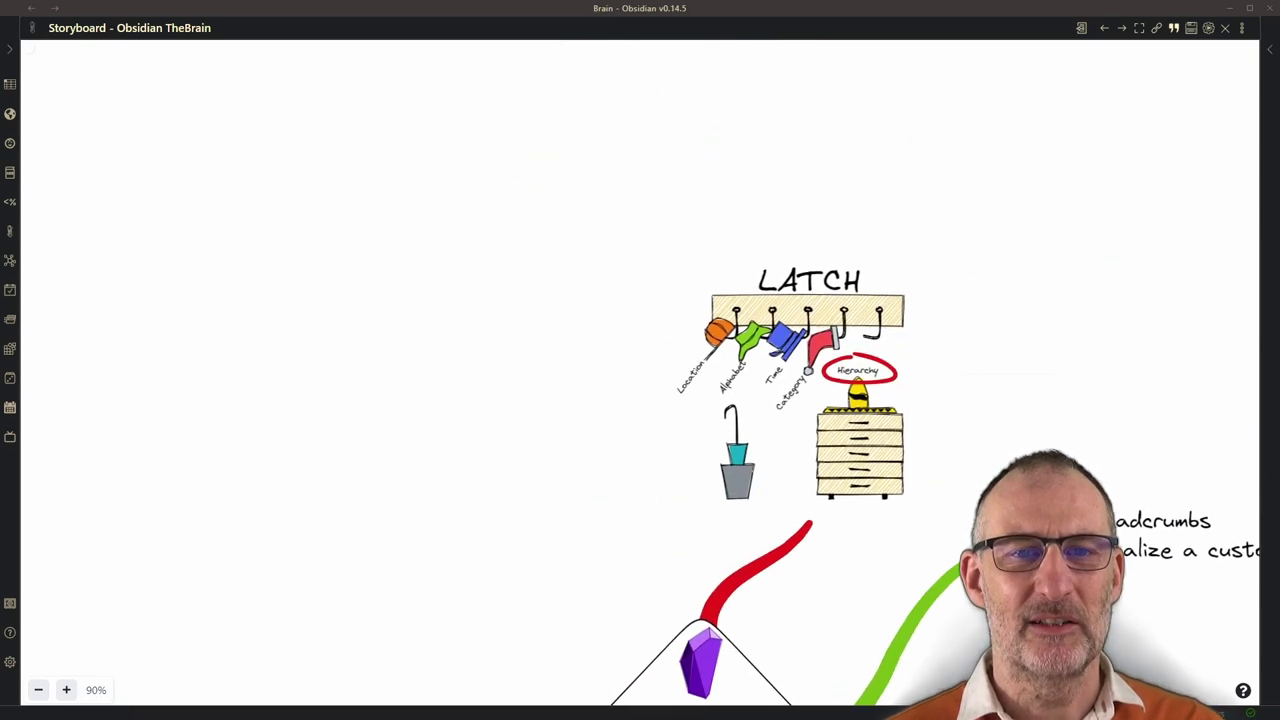
{"action": "scroll", "coordinate": [890, 550], "scroll_direction": "up", "scroll_amount": 3}
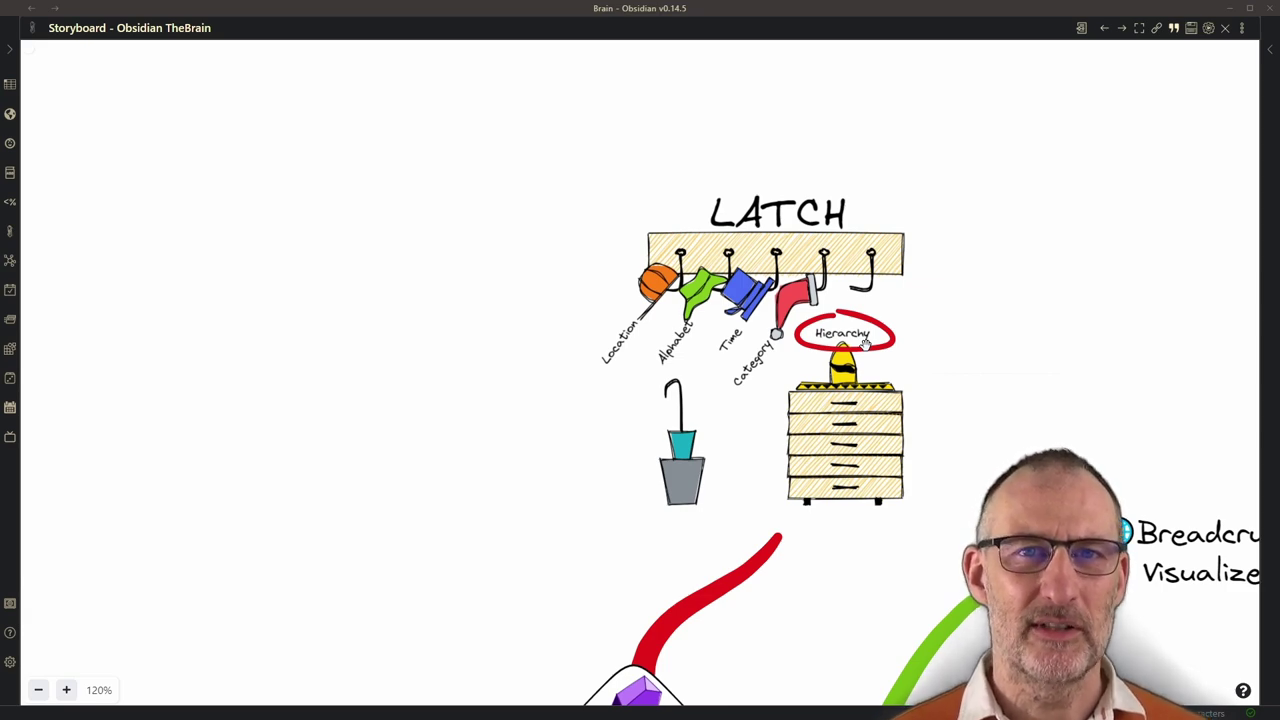
- Examine the storyboard's Excalidraw Script Engine branch with the overwrite warning and the "store" entry
{"action": "mouse_move", "coordinate": [1034, 366]}
{"action": "left_mouse_down"}
{"action": "mouse_move", "coordinate": [1063, 403]}
{"action": "mouse_move", "coordinate": [903, 186]}
{"action": "mouse_move", "coordinate": [670, 230]}
{"action": "mouse_move", "coordinate": [414, 312]}
{"action": "left_mouse_up"}
{"action": "left_click_drag", "start_coordinate": [1111, 403], "coordinate": [150, 480]}
{"action": "mouse_move", "coordinate": [684, 523]}
{"action": "left_mouse_down"}
{"action": "mouse_move", "coordinate": [562, 533]}
{"action": "mouse_move", "coordinate": [681, 462]}
{"action": "mouse_move", "coordinate": [760, 262]}
{"action": "left_mouse_up"}
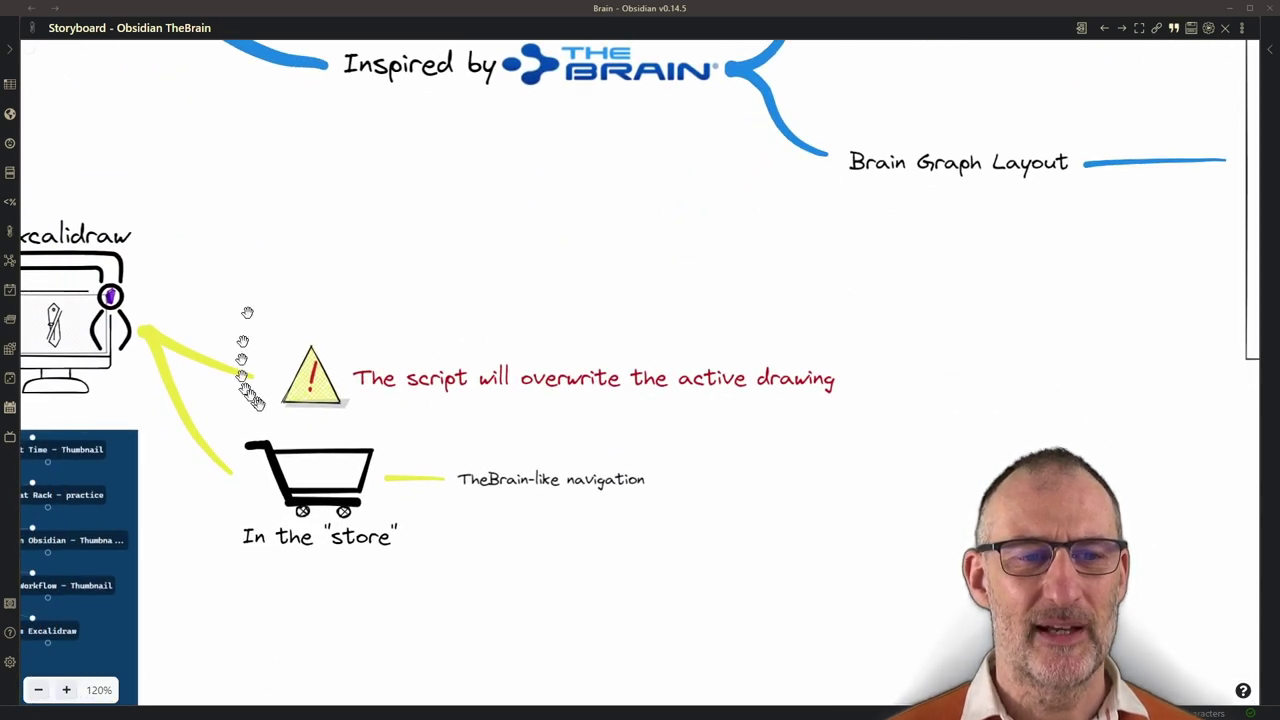